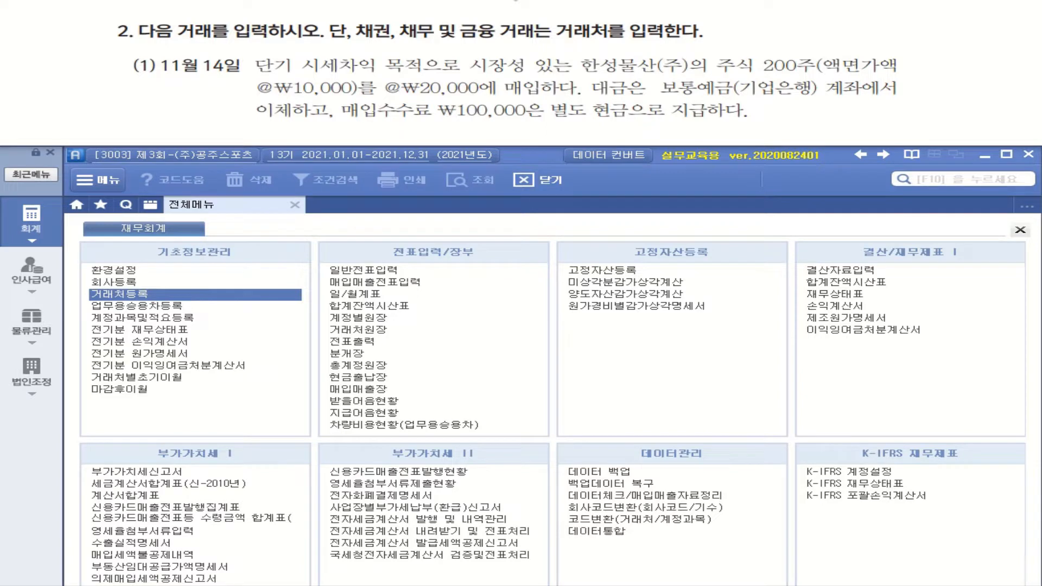
Step: Mark up the instruction line in red: underline 거래를 입력, circle 채권, 채무 and 금융, underline 거래처를 입력한다 and note 코드 beside it
left_click_drag(182, 40, 252, 40)
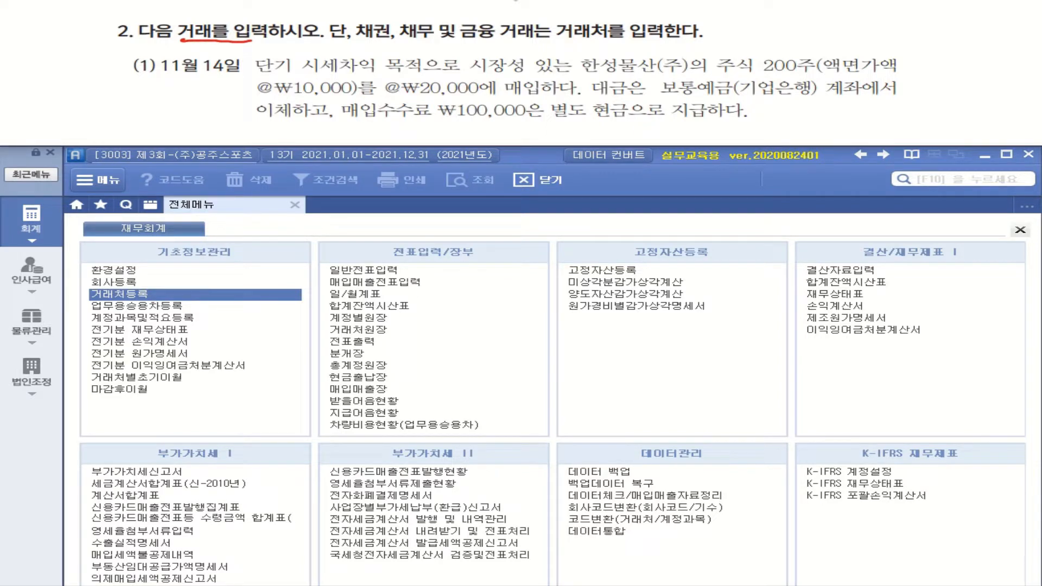
mouse_move(379, 38)
left_mouse_down()
mouse_move(375, 20)
mouse_move(386, 36)
left_mouse_up()
left_click_drag(423, 35, 491, 34)
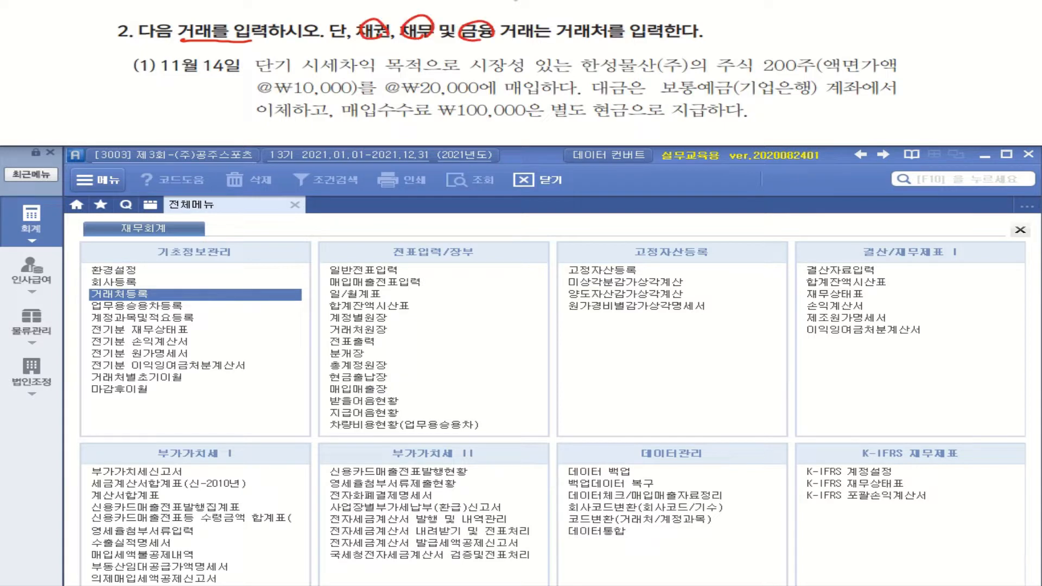
left_click_drag(560, 42, 689, 38)
mouse_move(596, 27)
left_mouse_down()
mouse_move(625, 11)
mouse_move(720, 12)
mouse_move(750, 34)
mouse_move(780, 31)
left_mouse_up()
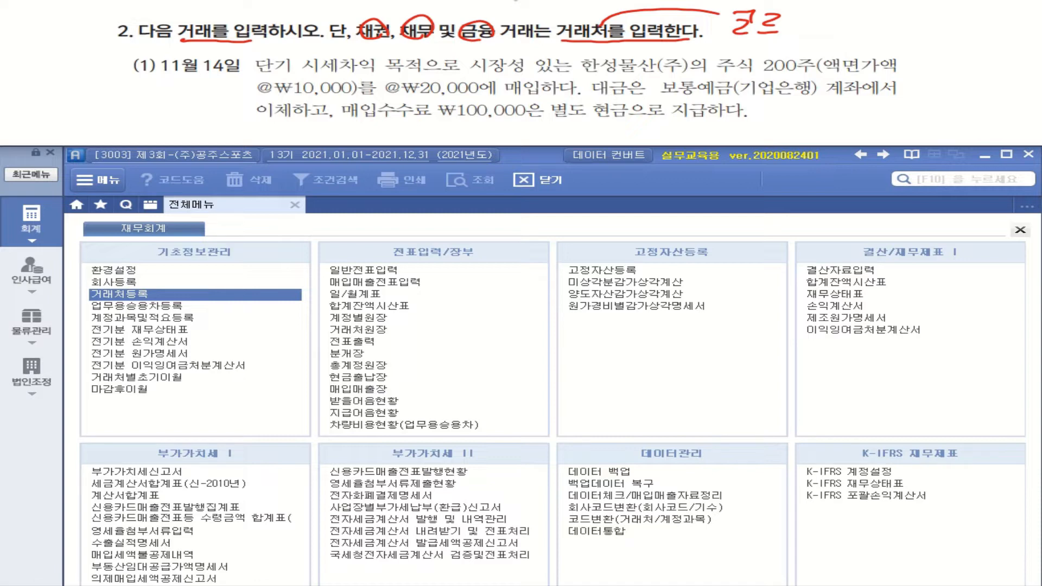
Step: Underline 단기 시세차익 and 주식 200주 in the November 14 transaction and handwrite the account name 당기손익 공정가치측정 금융자산 beside it
left_click_drag(260, 73, 362, 73)
left_click_drag(719, 74, 810, 75)
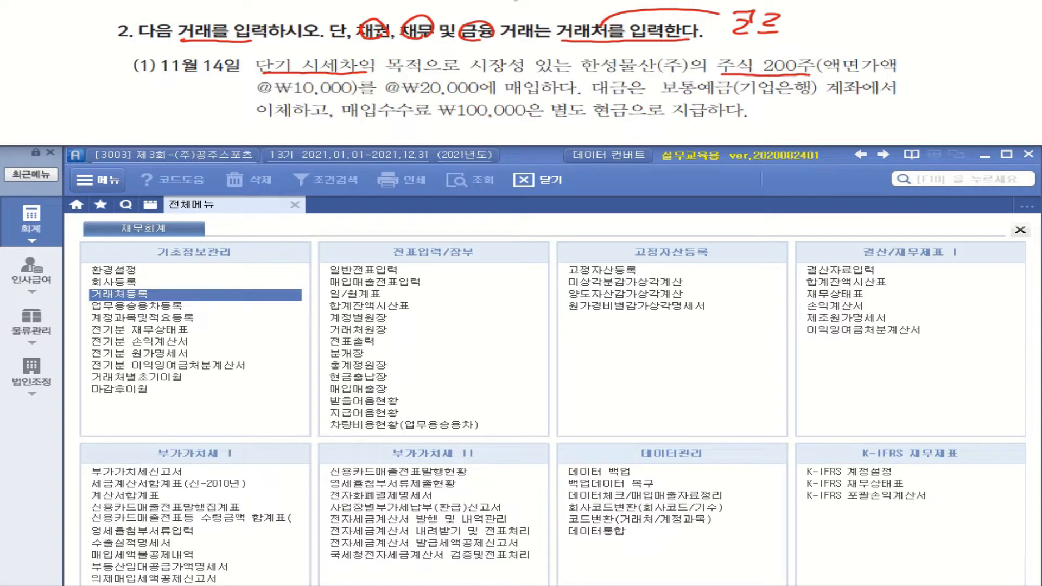
mouse_move(763, 54)
left_mouse_down()
mouse_move(834, 17)
mouse_move(836, 29)
left_mouse_up()
left_click_drag(837, 23, 832, 33)
mouse_move(847, 22)
left_mouse_down()
mouse_move(860, 21)
mouse_move(854, 37)
left_mouse_up()
mouse_move(868, 12)
left_mouse_down()
mouse_move(868, 30)
mouse_move(892, 23)
left_mouse_up()
mouse_move(877, 27)
left_mouse_down()
mouse_move(891, 33)
mouse_move(903, 12)
left_mouse_up()
mouse_move(918, 7)
left_mouse_down()
mouse_move(919, 26)
mouse_move(932, 26)
mouse_move(896, 41)
left_mouse_up()
mouse_move(883, 43)
left_mouse_down()
mouse_move(913, 40)
mouse_move(897, 45)
left_mouse_up()
left_click_drag(906, 34, 921, 43)
left_click_drag(922, 40, 934, 44)
mouse_move(943, 33)
left_mouse_down()
mouse_move(942, 43)
mouse_move(949, 38)
left_mouse_up()
left_click_drag(949, 37, 958, 40)
left_click_drag(960, 28, 966, 41)
mouse_move(968, 28)
left_mouse_down()
mouse_move(973, 41)
mouse_move(986, 29)
left_mouse_up()
left_click_drag(983, 24, 1001, 34)
left_click_drag(984, 40, 1010, 35)
left_click_drag(1001, 39, 1021, 39)
mouse_move(924, 56)
left_mouse_down()
mouse_move(957, 75)
mouse_move(946, 79)
left_mouse_up()
left_click_drag(952, 52, 973, 56)
left_click_drag(961, 51, 972, 56)
left_click_drag(953, 63, 951, 74)
mouse_move(973, 60)
left_mouse_down()
mouse_move(982, 59)
mouse_move(974, 76)
left_mouse_up()
left_click_drag(972, 57, 987, 70)
left_click_drag(996, 50, 1010, 60)
left_click_drag(982, 65, 1013, 62)
left_click_drag(1000, 53, 1021, 72)
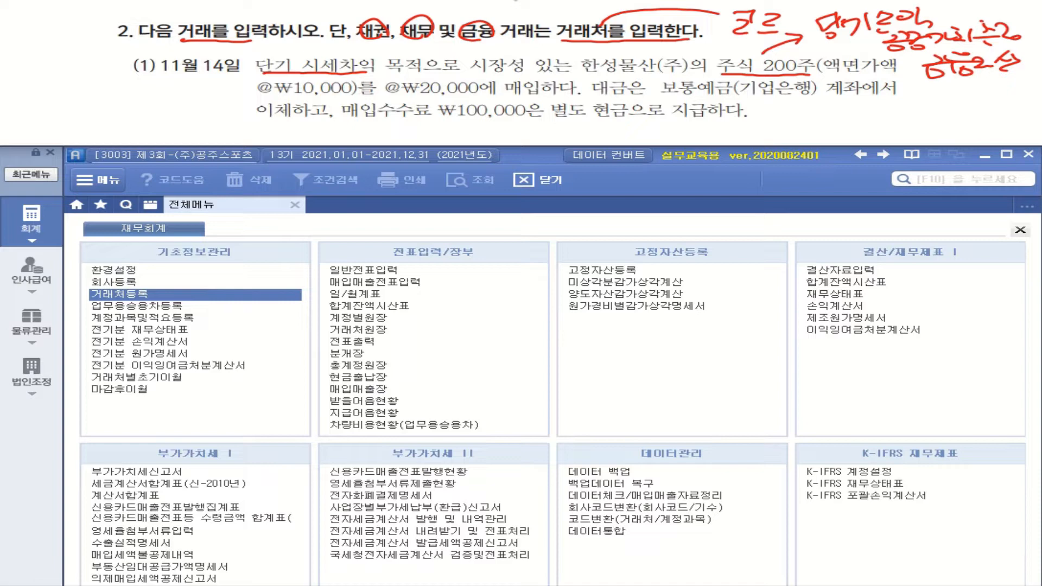
Step: Strike out the @₩10,000 par value, box @₩20,000에 매입, underline 매입수수료 ₩100,000 and 지급하다, and circle 현금
left_click_drag(259, 88, 334, 87)
mouse_move(381, 93)
left_mouse_down()
mouse_move(495, 96)
mouse_move(535, 81)
mouse_move(412, 76)
mouse_move(383, 92)
left_mouse_up()
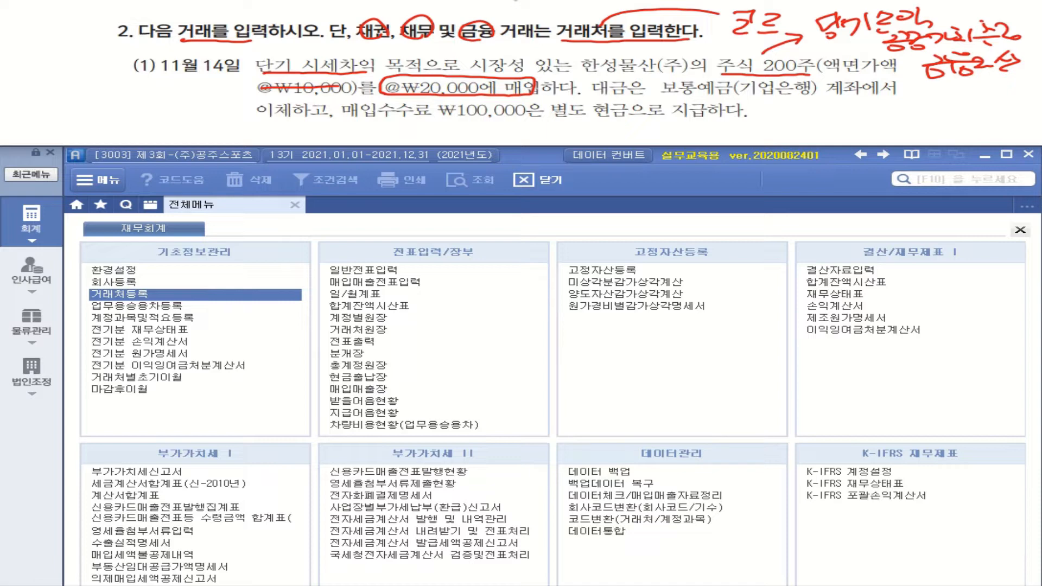
left_click_drag(346, 120, 524, 119)
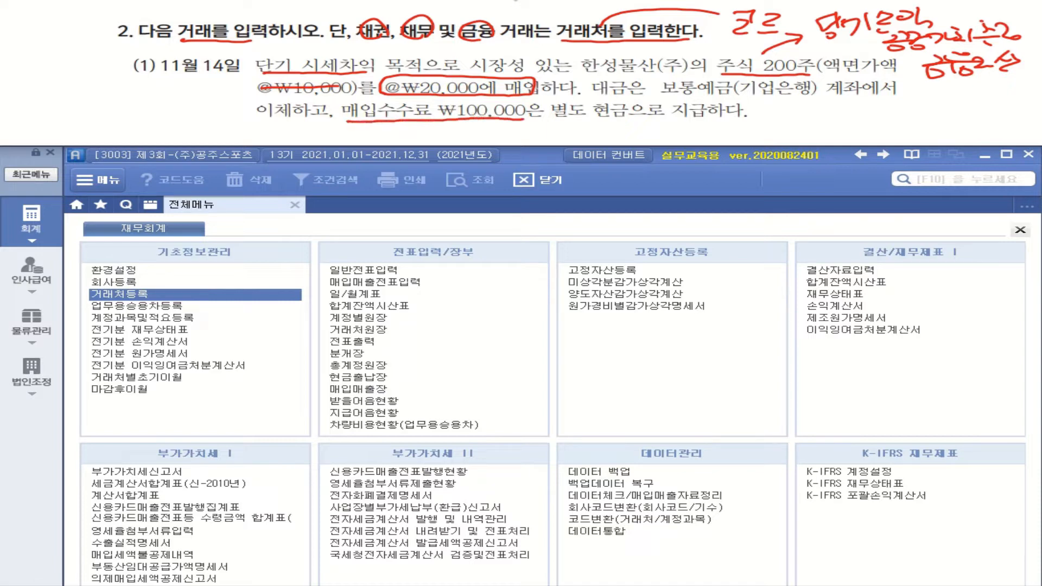
mouse_move(599, 113)
left_mouse_down()
mouse_move(592, 125)
mouse_move(631, 115)
mouse_move(619, 125)
left_mouse_up()
left_click_drag(654, 120, 742, 118)
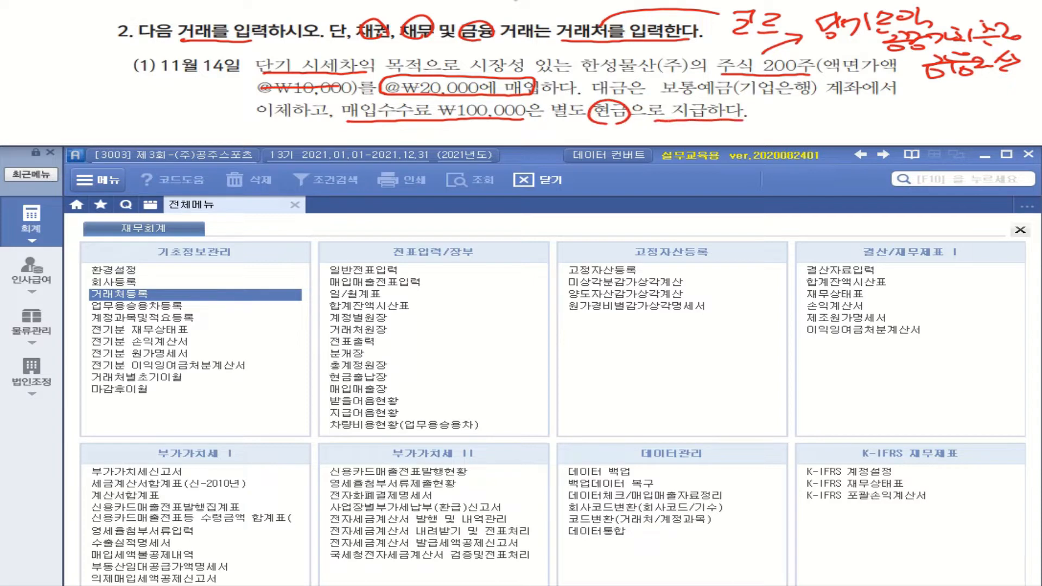
Step: Link the @₩20,000 price to the 200 shares with a multiplication mark and handwrite 4,000,000 under the financial asset note
mouse_move(503, 79)
left_mouse_down()
mouse_move(567, 58)
mouse_move(718, 50)
mouse_move(750, 64)
mouse_move(677, 55)
mouse_move(695, 50)
left_mouse_up()
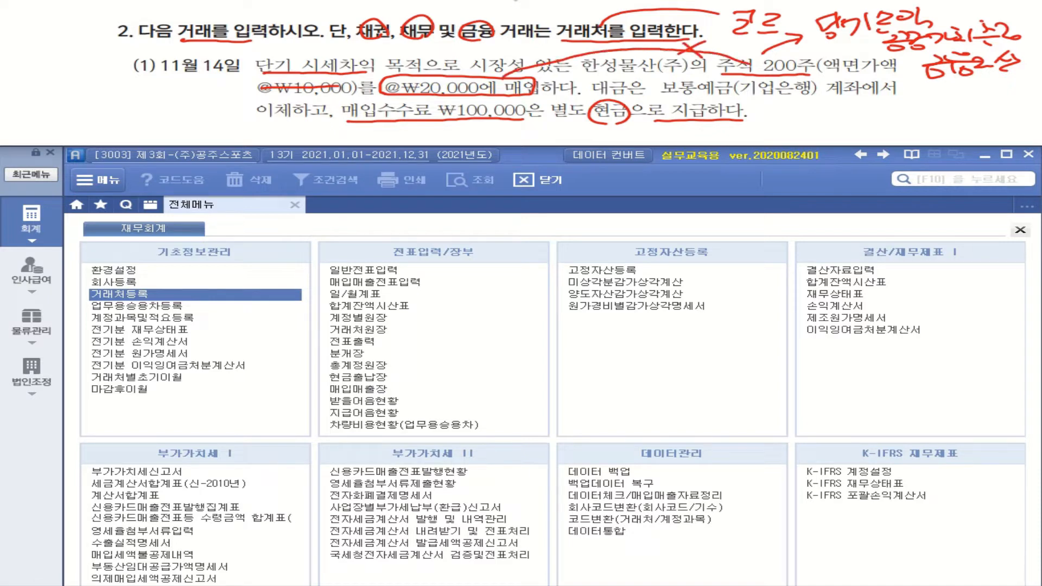
mouse_move(913, 89)
left_mouse_down()
mouse_move(921, 106)
mouse_move(969, 98)
left_mouse_up()
left_click_drag(972, 100, 989, 98)
left_click_drag(990, 92, 1019, 96)
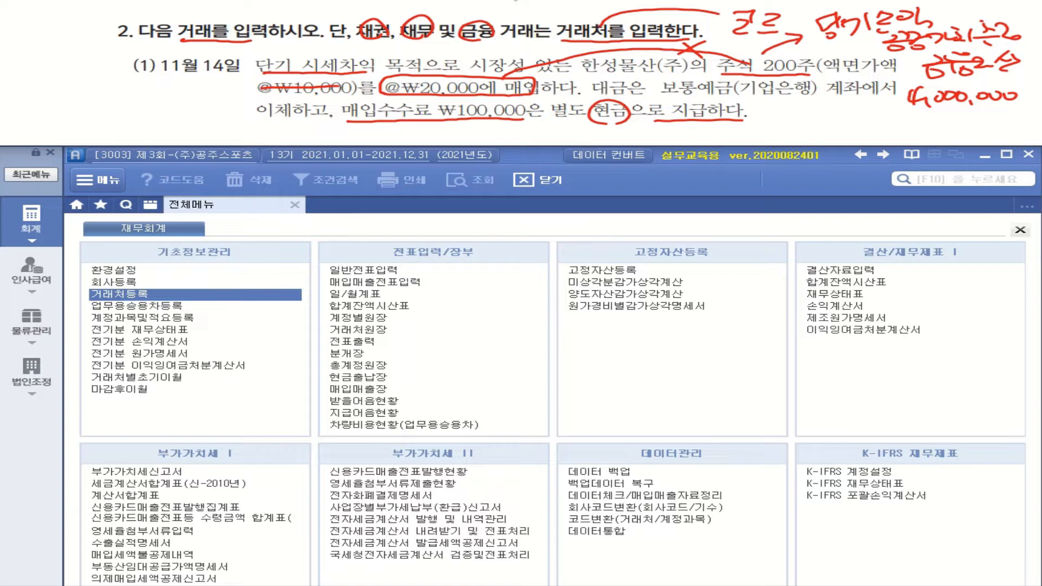
Step: Mark 매입수수료 with a star and handwrite 수수료비용 (영업외비용) beneath the transaction text
left_click_drag(336, 118, 347, 114)
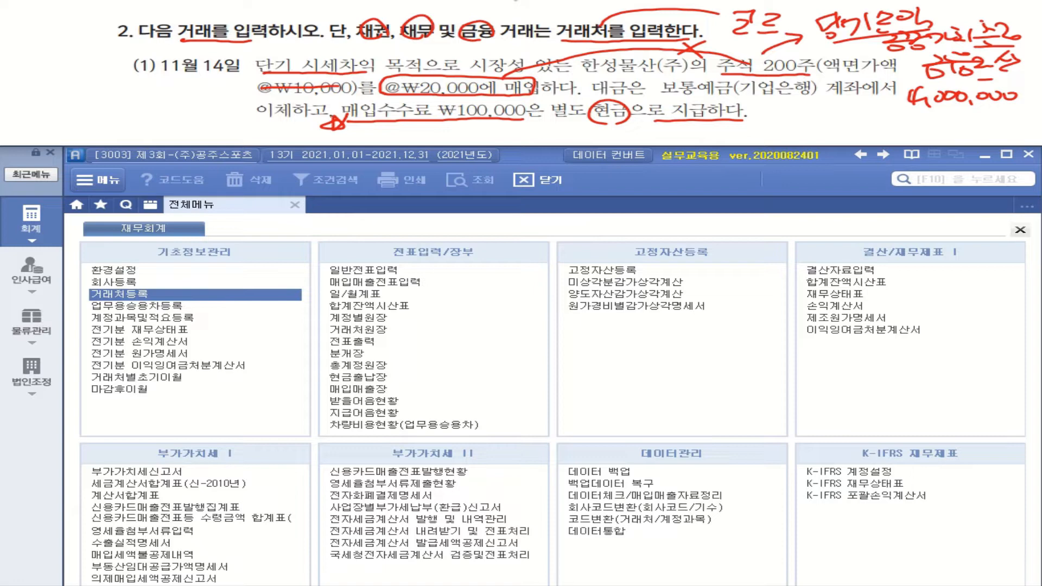
mouse_move(440, 122)
left_mouse_down()
mouse_move(433, 133)
mouse_move(450, 129)
left_mouse_up()
mouse_move(425, 133)
left_mouse_down()
mouse_move(451, 131)
mouse_move(438, 142)
left_mouse_up()
mouse_move(463, 120)
left_mouse_down()
mouse_move(454, 129)
mouse_move(473, 128)
left_mouse_up()
mouse_move(444, 132)
left_mouse_down()
mouse_move(483, 131)
mouse_move(464, 142)
left_mouse_up()
left_click_drag(480, 123, 496, 133)
left_click_drag(475, 141, 502, 139)
mouse_move(510, 127)
left_mouse_down()
mouse_move(508, 139)
mouse_move(519, 141)
left_mouse_up()
left_click_drag(530, 124, 542, 132)
mouse_move(544, 132)
left_mouse_down()
mouse_move(564, 146)
mouse_move(593, 128)
left_mouse_up()
left_click_drag(600, 130, 612, 137)
left_click_drag(603, 138, 625, 131)
mouse_move(636, 126)
left_mouse_down()
mouse_move(640, 141)
mouse_move(663, 132)
left_mouse_up()
left_click_drag(659, 128, 667, 143)
left_click_drag(675, 124, 691, 138)
mouse_move(696, 125)
left_mouse_down()
mouse_move(700, 139)
mouse_move(721, 136)
left_mouse_up()
left_click_drag(696, 130, 733, 144)
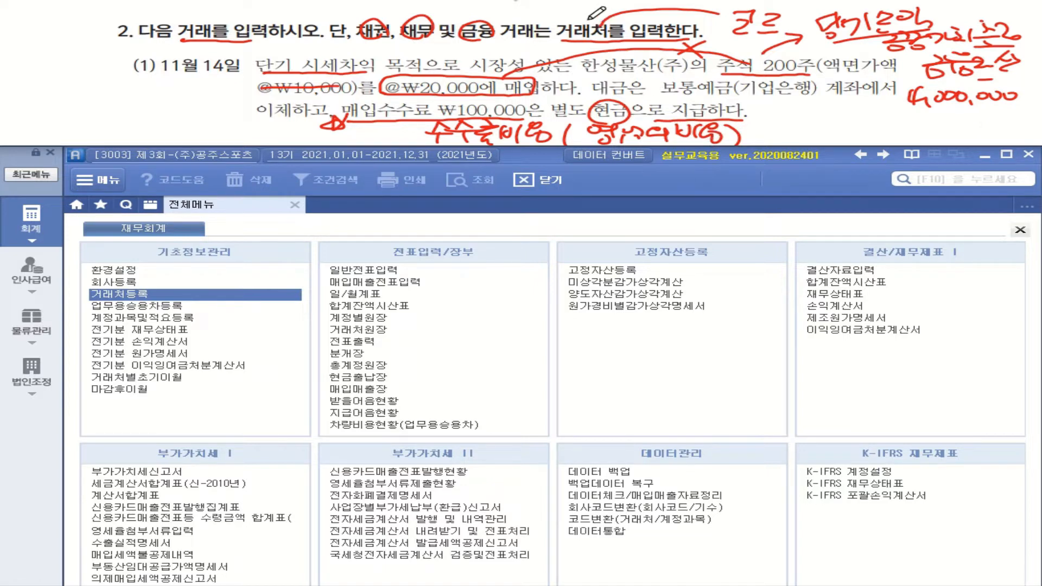
Step: Open 일반전표입력 in the accounting module and set the voucher date to month 11, day 14
left_click(31, 220)
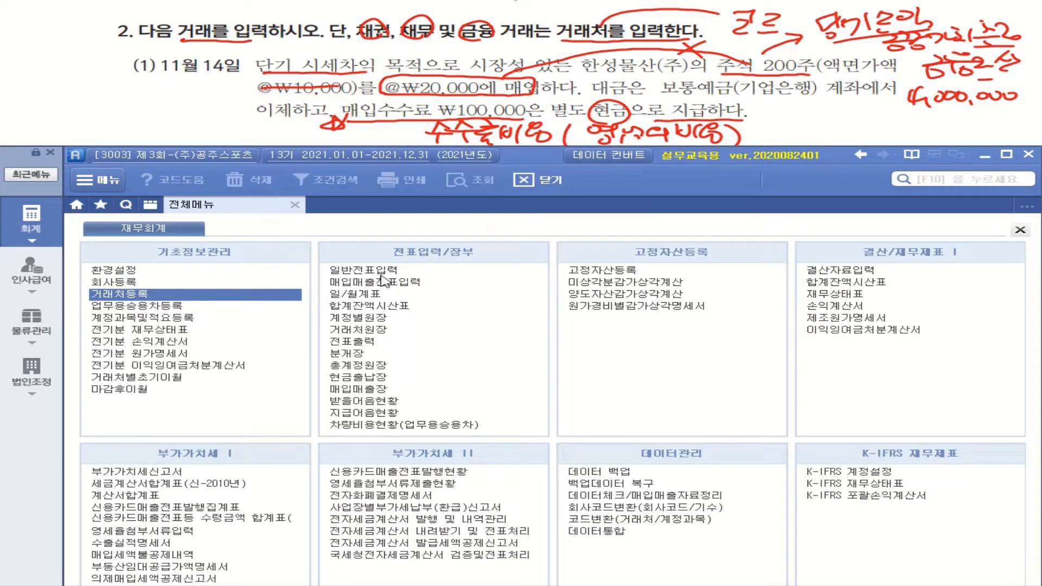
left_click(367, 272)
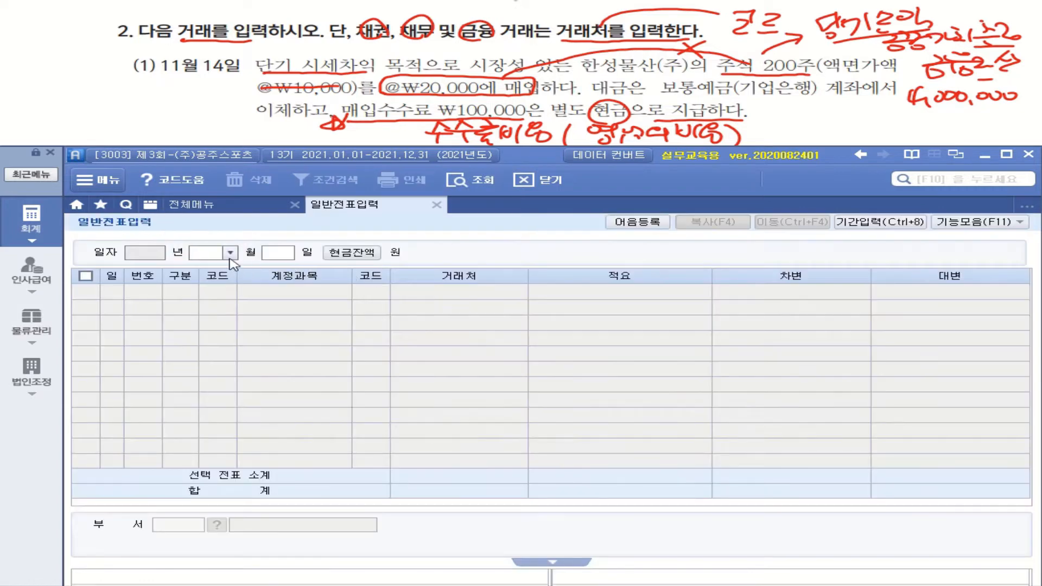
left_click(230, 252)
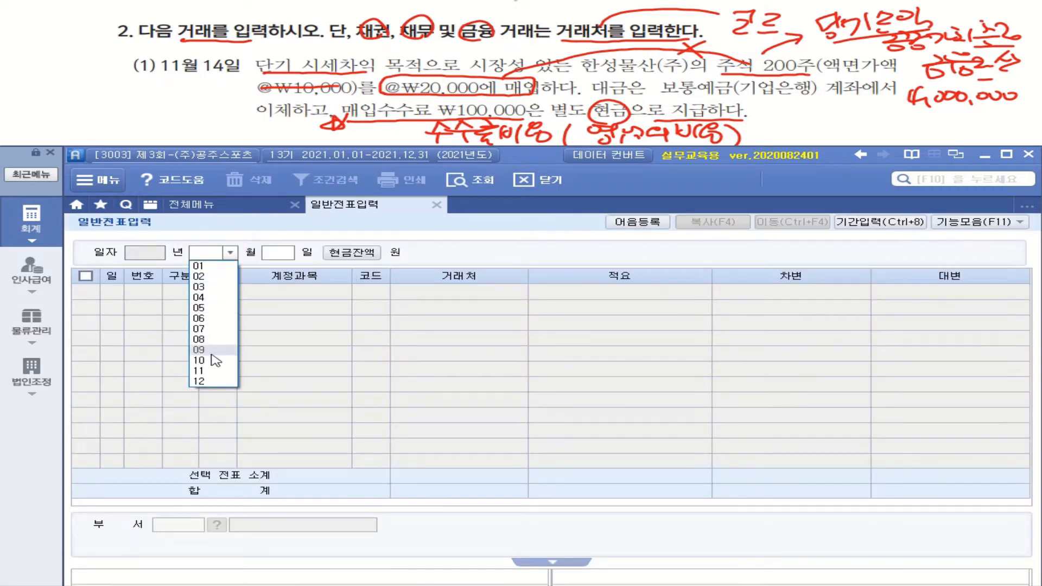
left_click(214, 372)
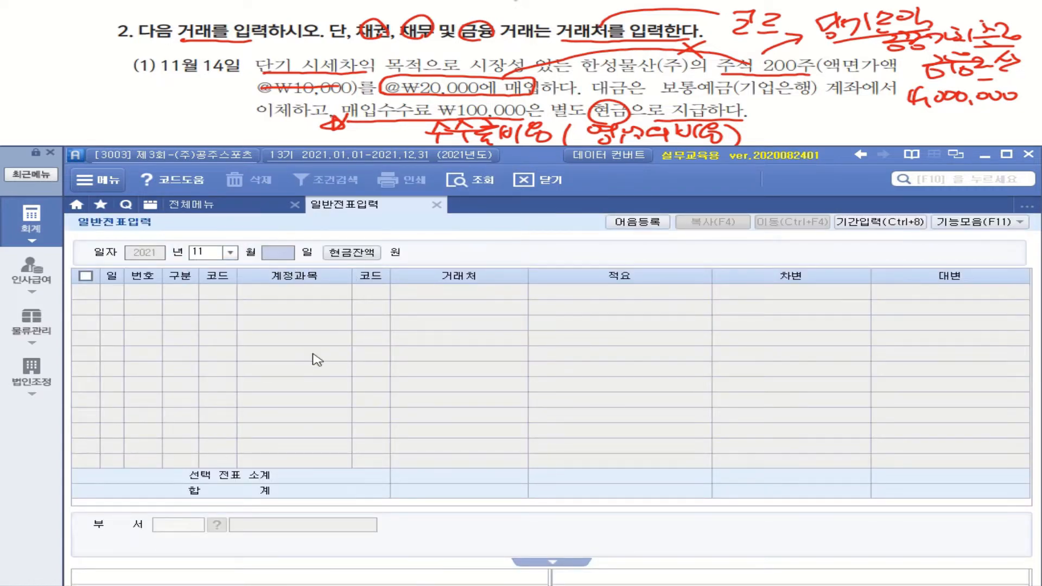
type("14")
key("Return")
Step: Enter a debit line for account 107 당기손익-공정가치측정금융자산 with an amount of 4,000,000
key("3")
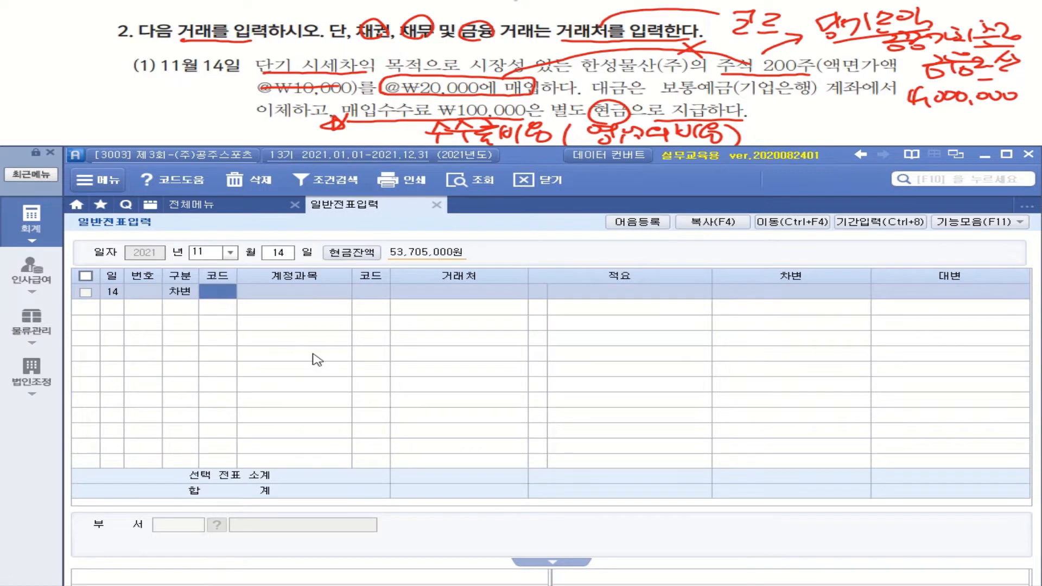
type("당기")
key("Return")
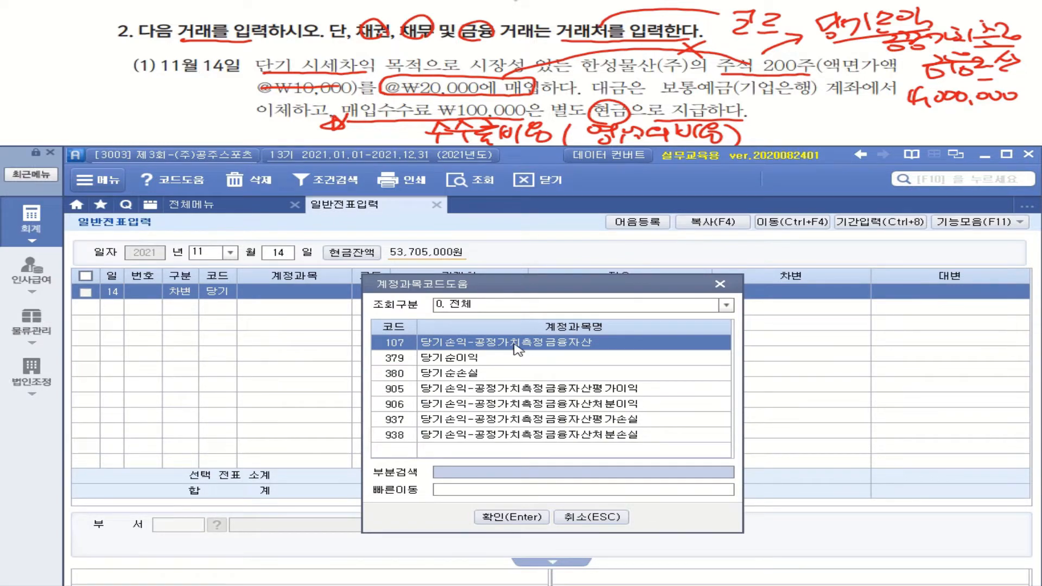
double_click(518, 342)
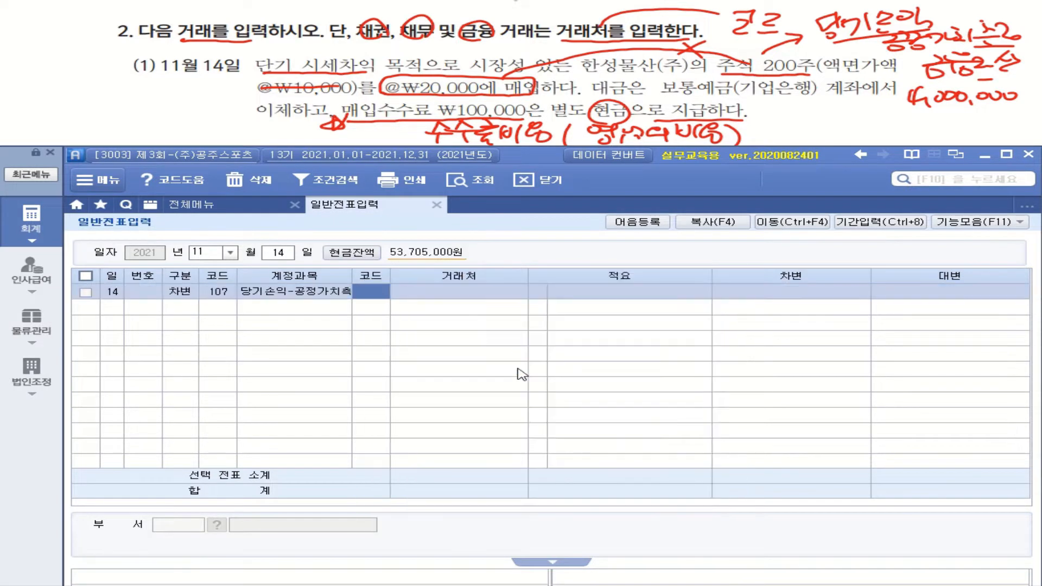
key("Return")
key("Return")
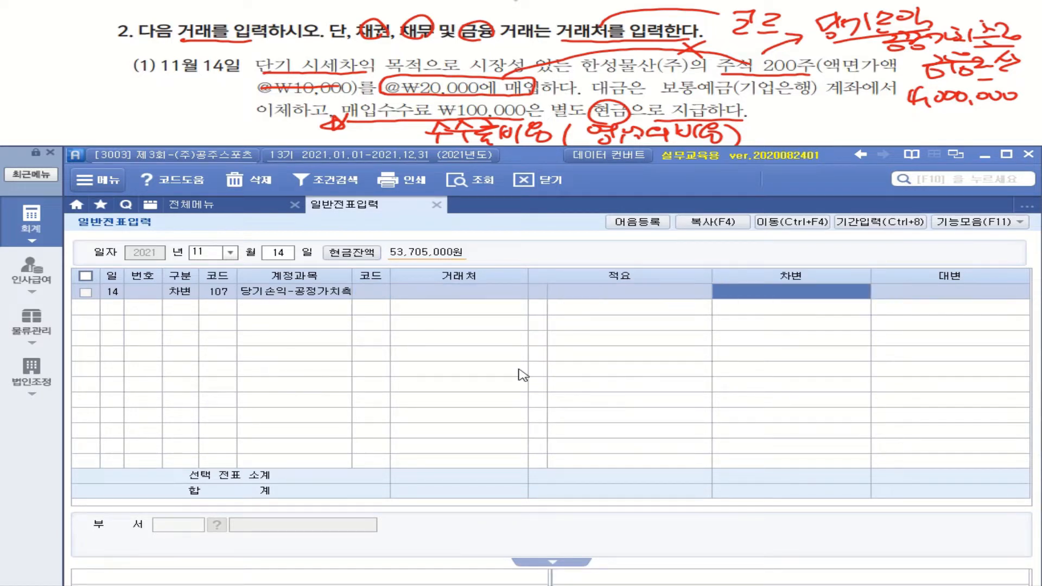
type("4000000")
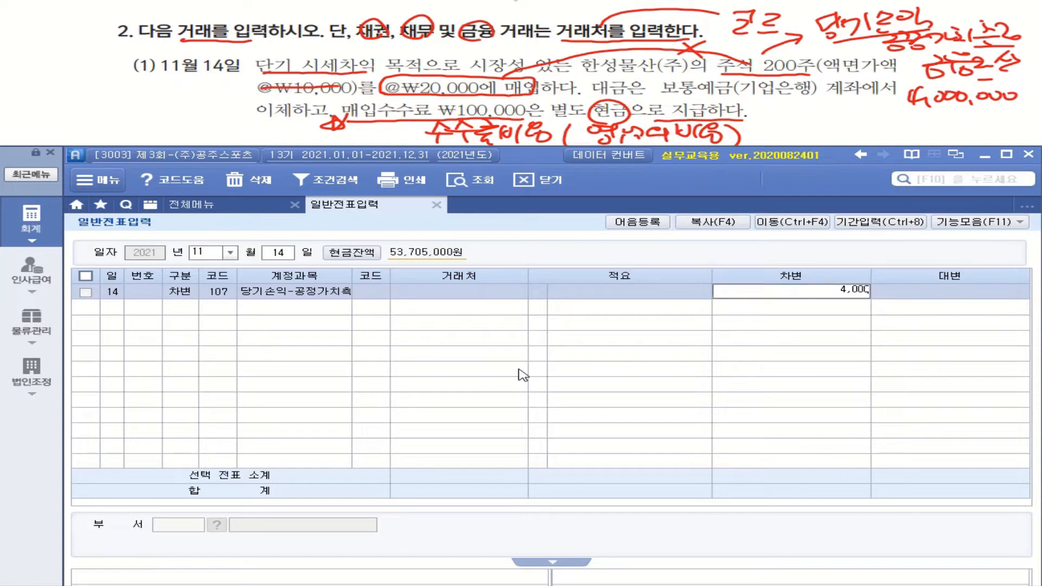
key("Return")
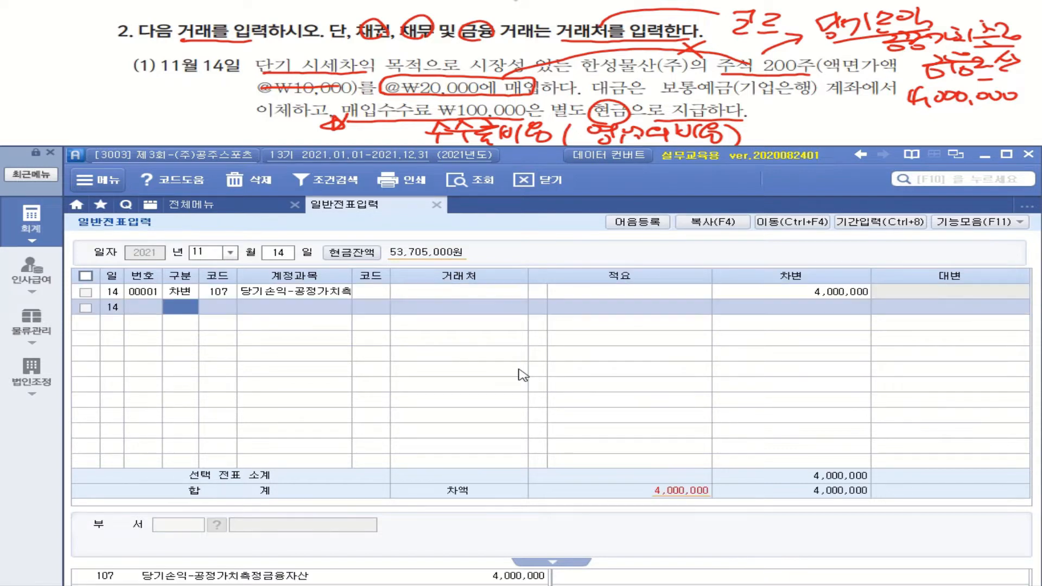
Step: Add a debit line for account 946 수수료비용 with an amount of 100,000
key("3")
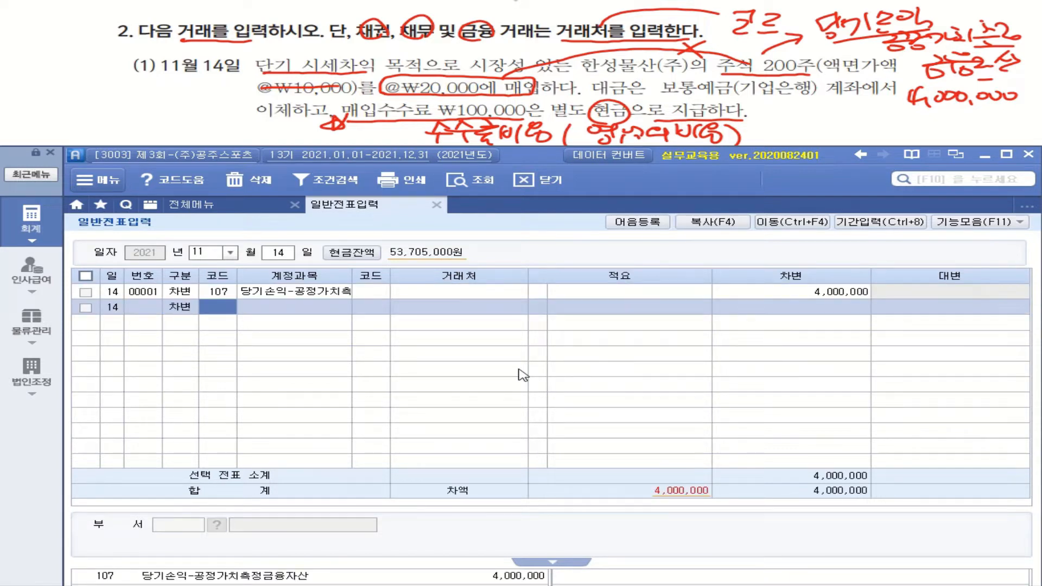
type("수수")
key("Return")
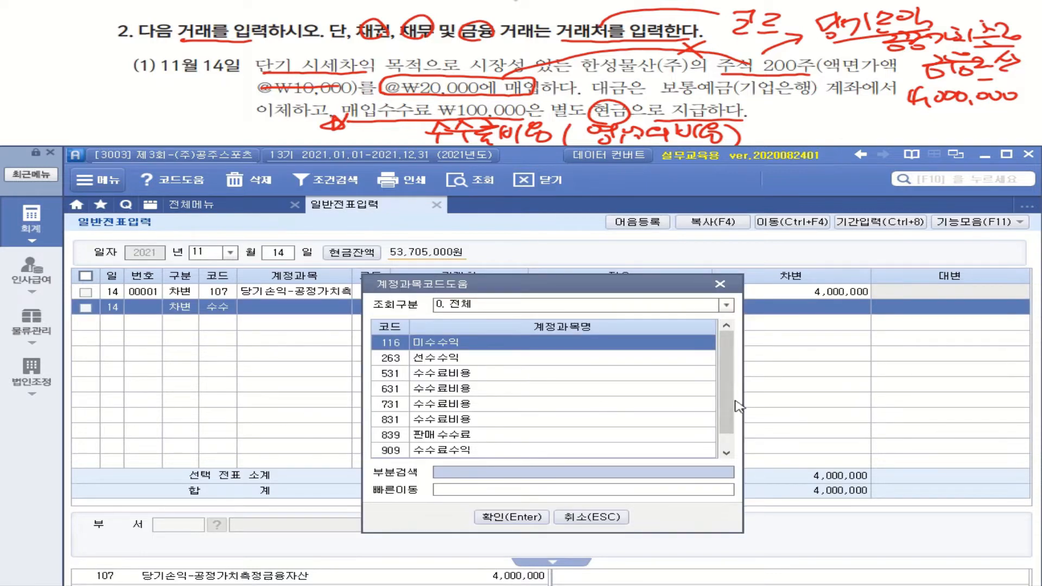
left_click_drag(727, 406, 737, 448)
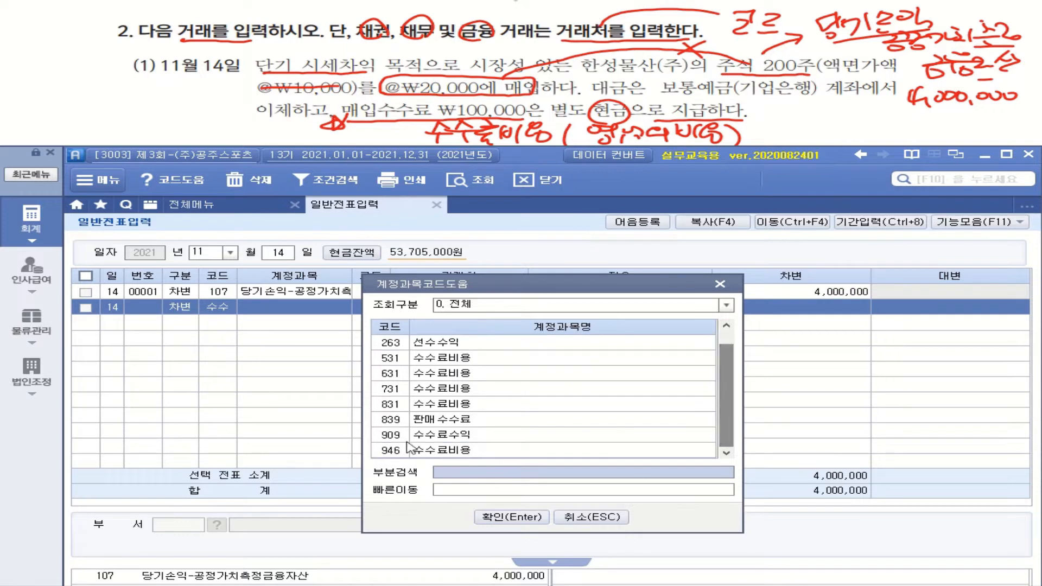
double_click(469, 451)
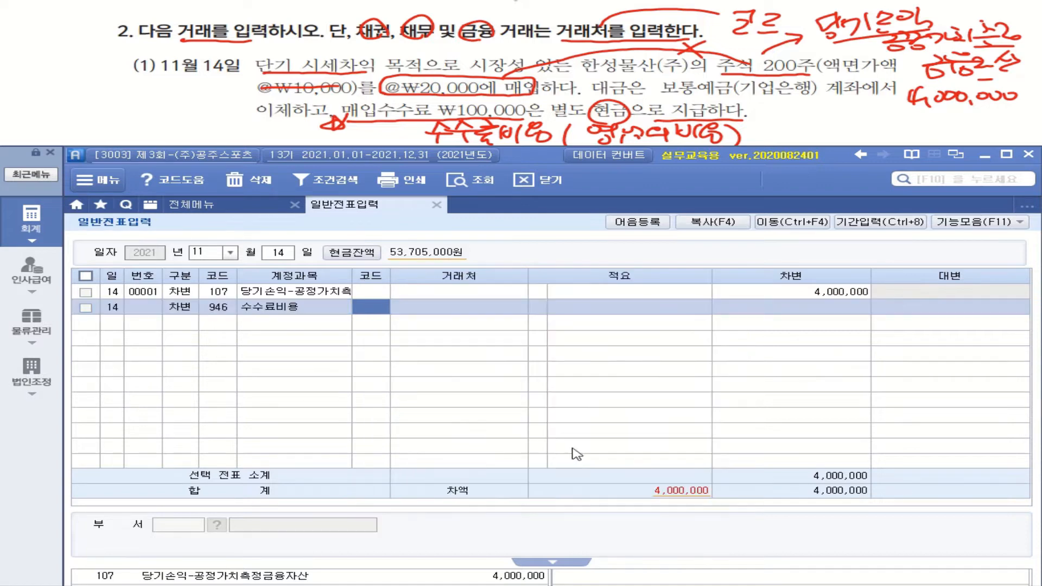
key("Return")
key("Return")
key("Return")
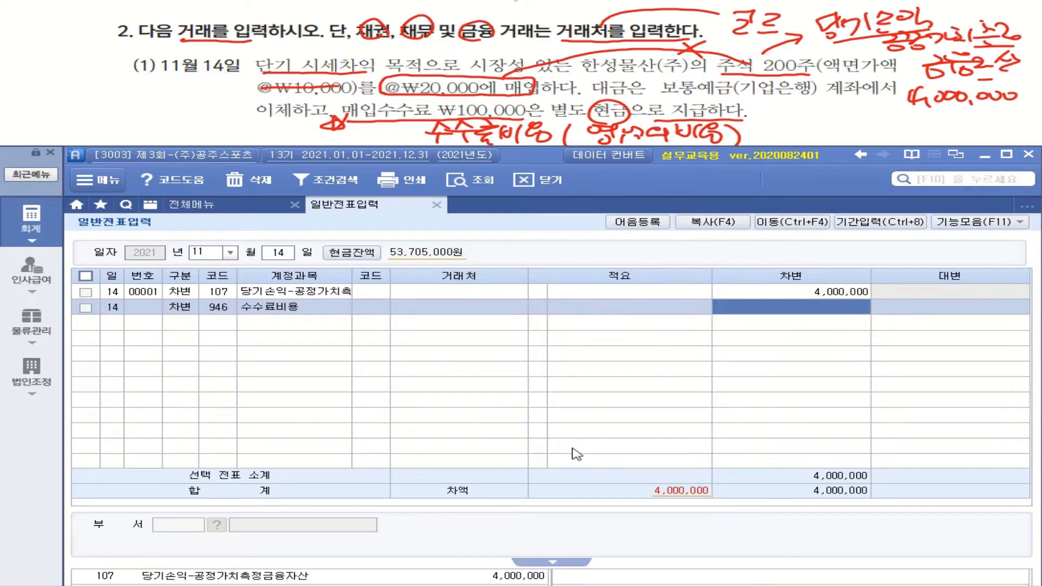
type("100000")
key("Return")
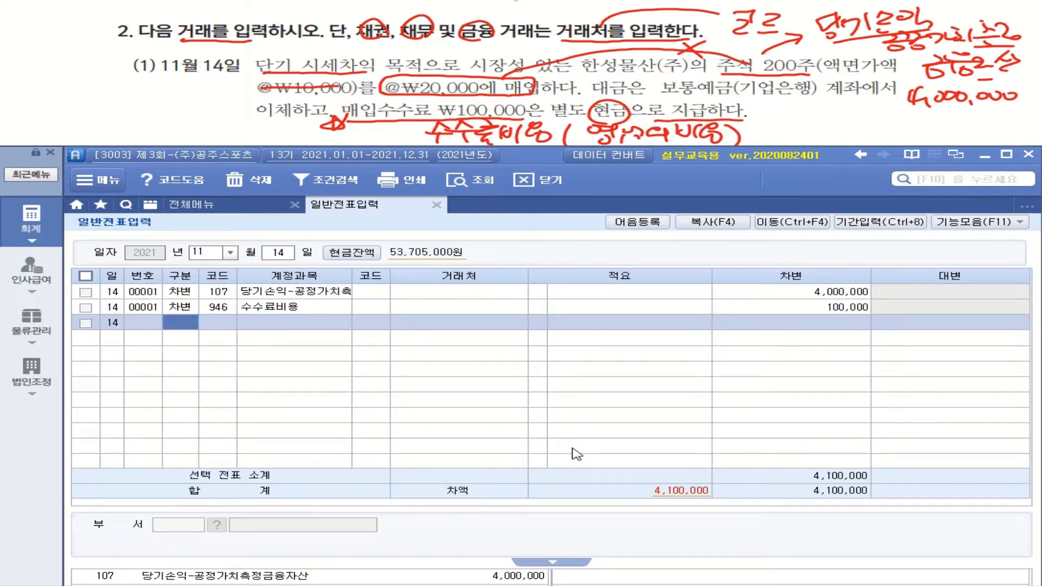
Step: Add a credit line for account 103 보통예금 with 기업은행(보통) as the trading partner and an amount of 4,000,000
type("4")
key("Return")
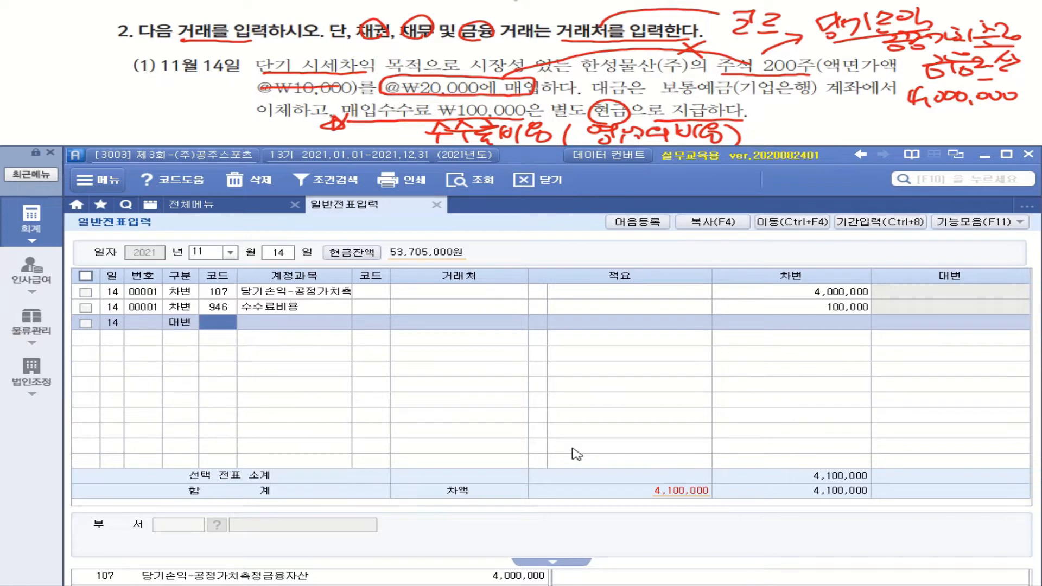
type("103")
key("Return")
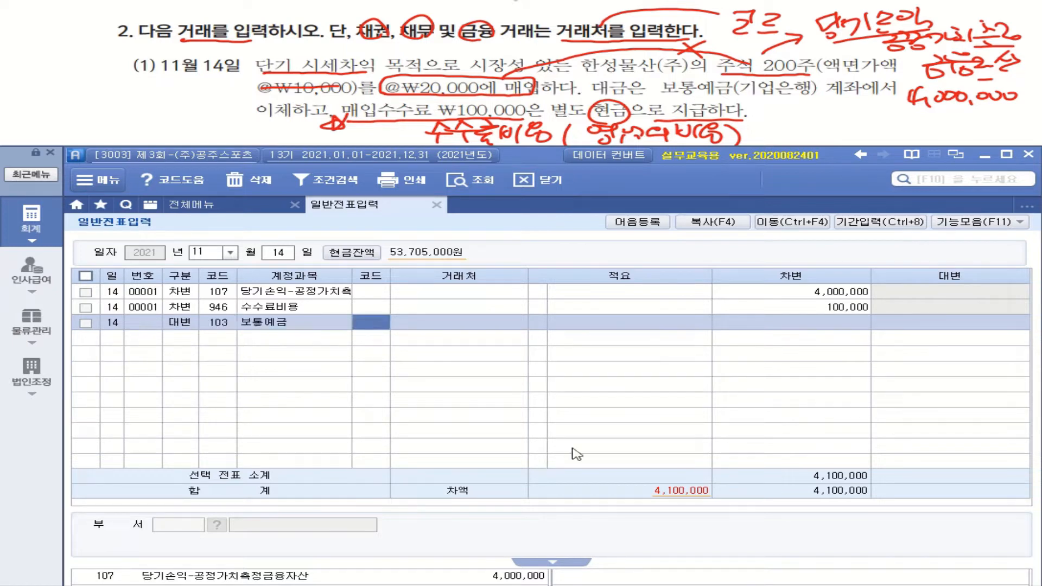
type("기업")
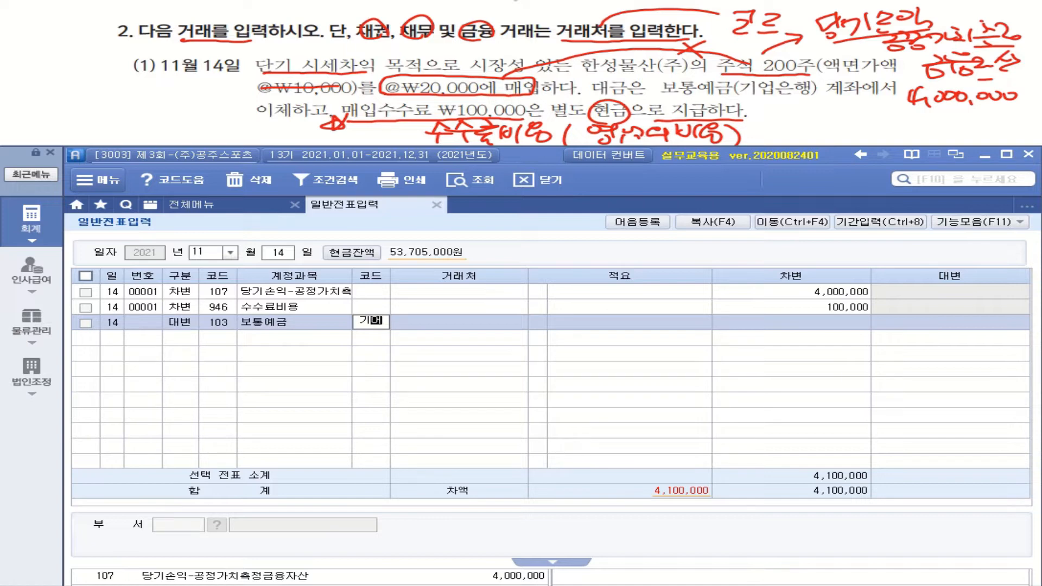
key("Return")
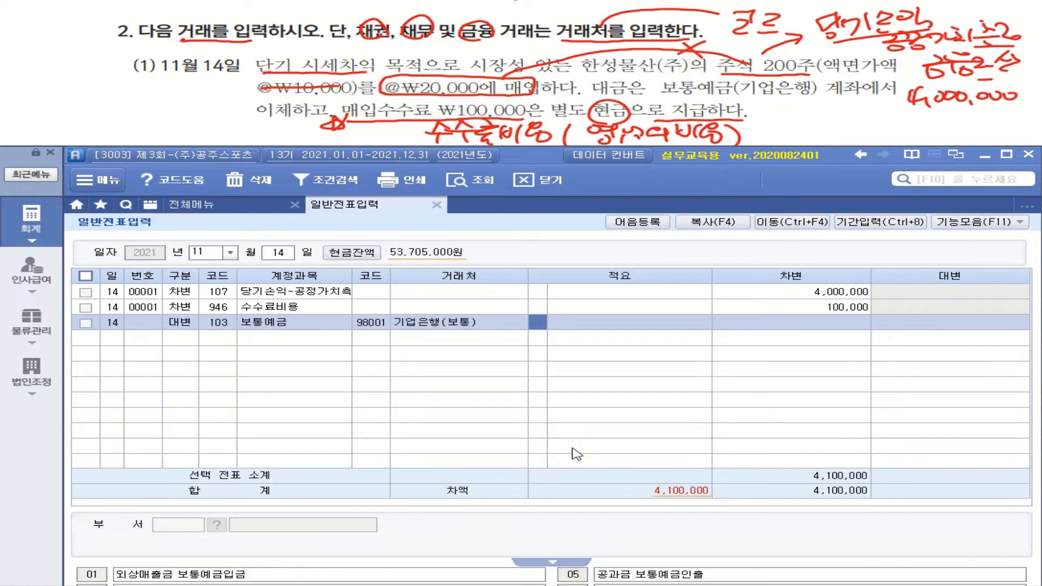
key("Return")
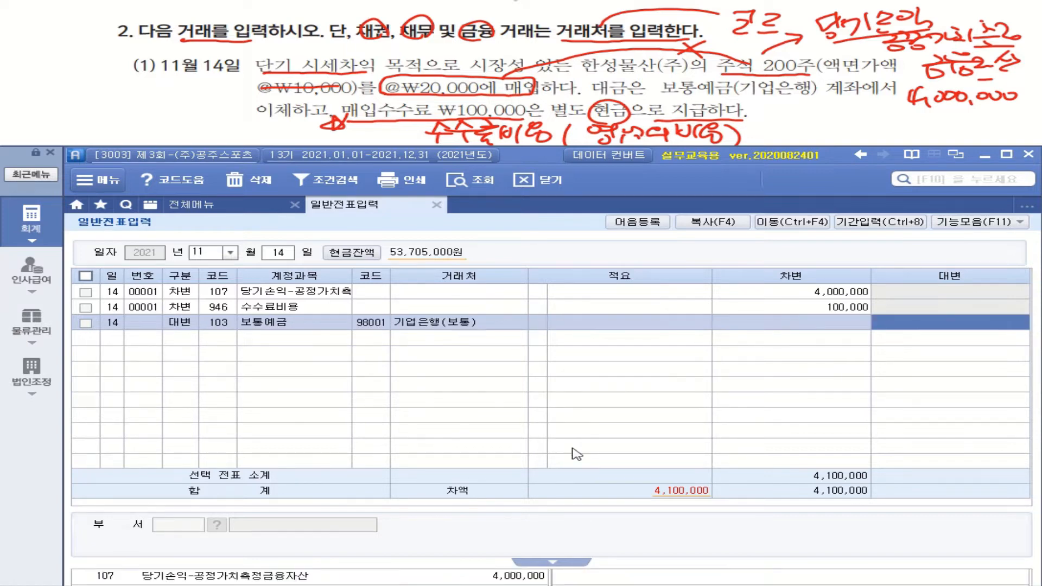
type("4000000")
key("Return")
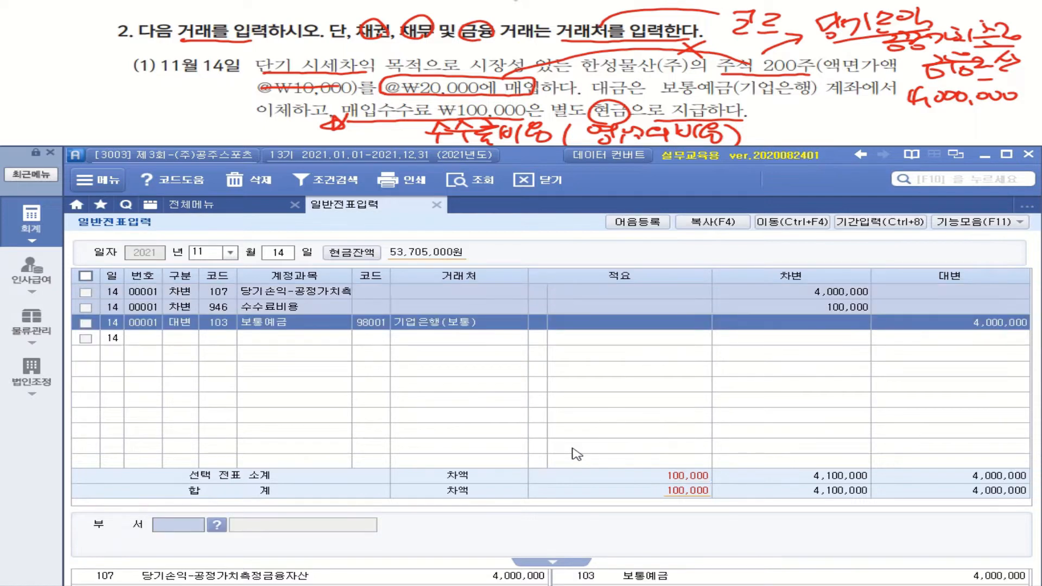
Step: Add a credit line for account 101 현금 with no trading partner and an amount of 100,000
type("2101")
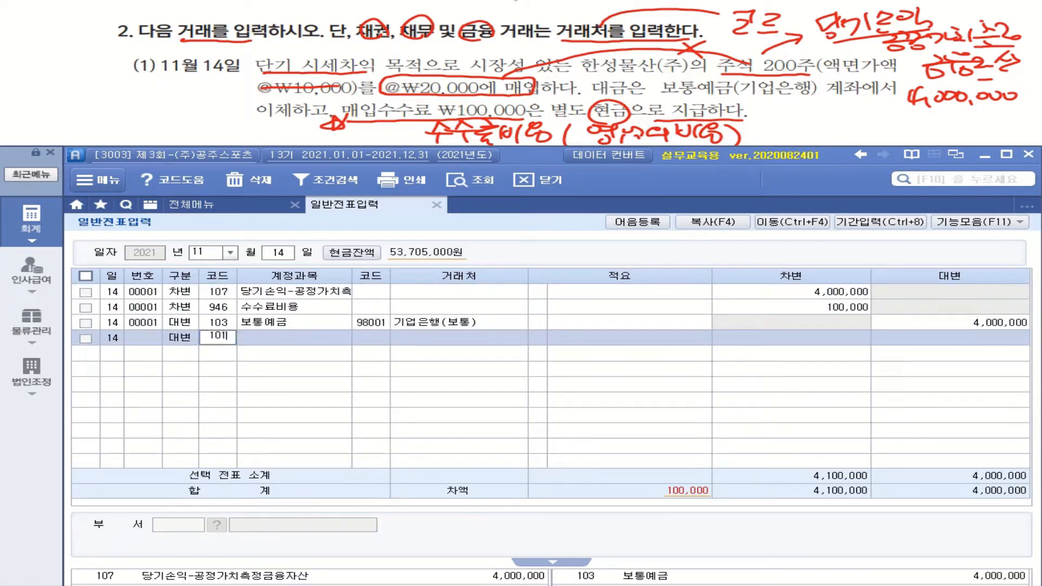
key("Return")
key("Return")
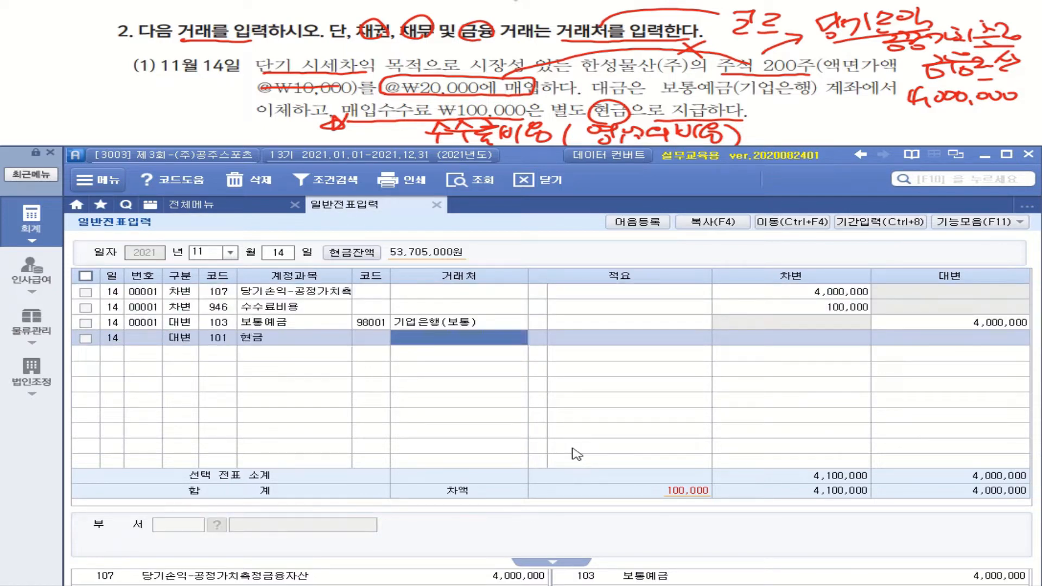
key("Return")
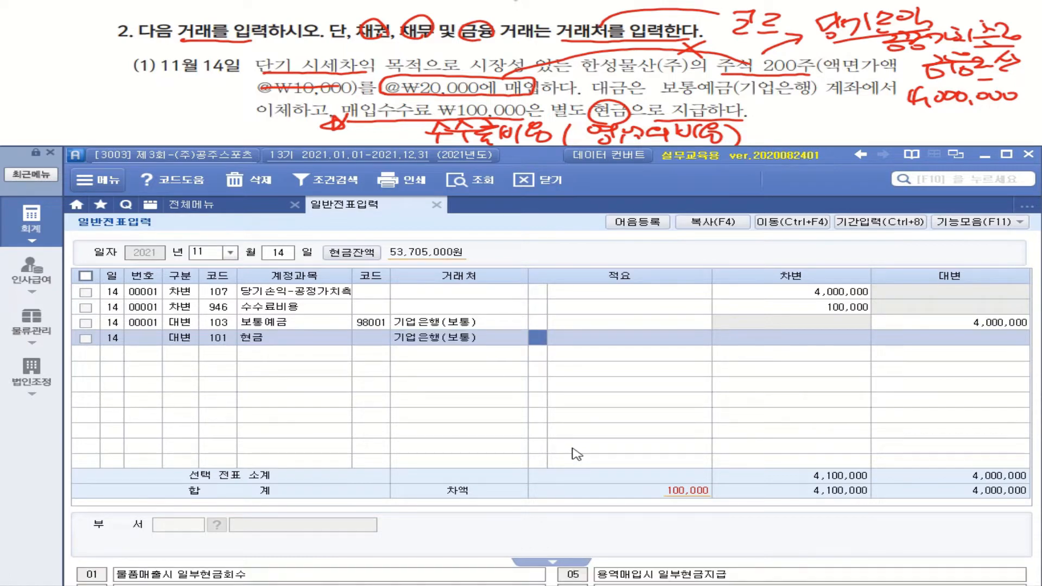
key("shift+Tab")
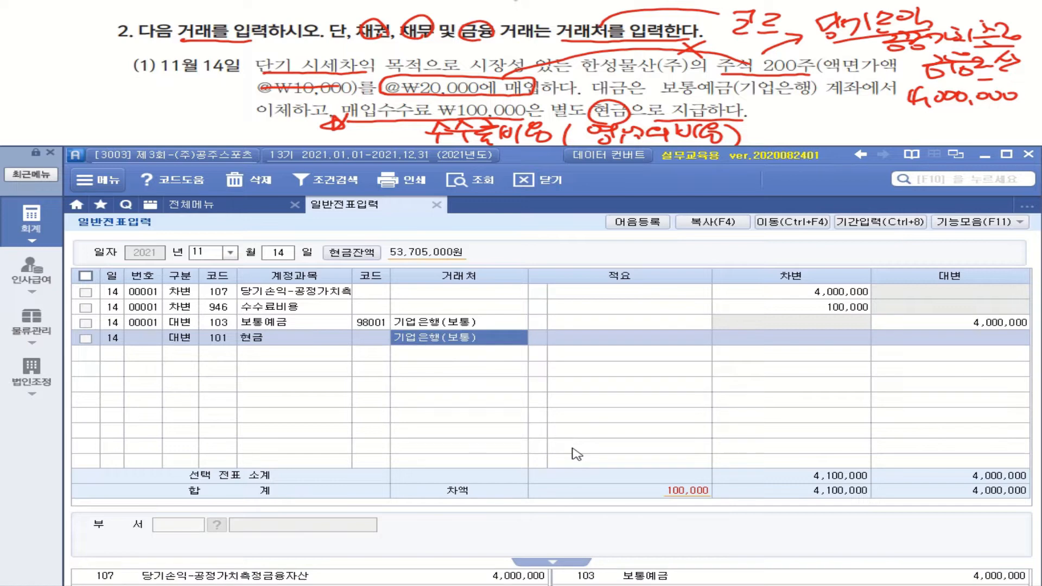
key("Delete")
key("Return")
key("Return")
key("Return")
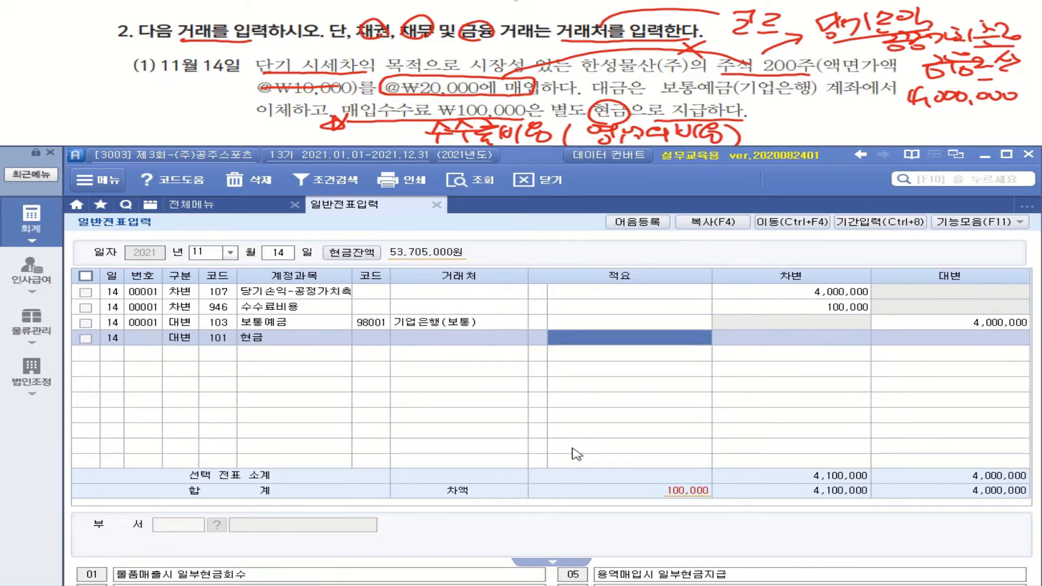
type("1000000")
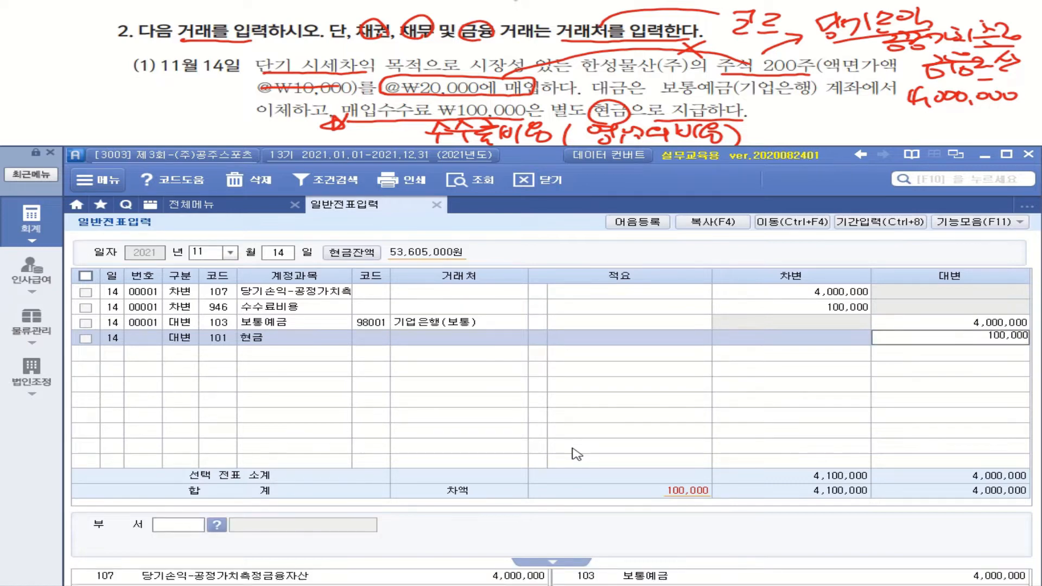
key("Return")
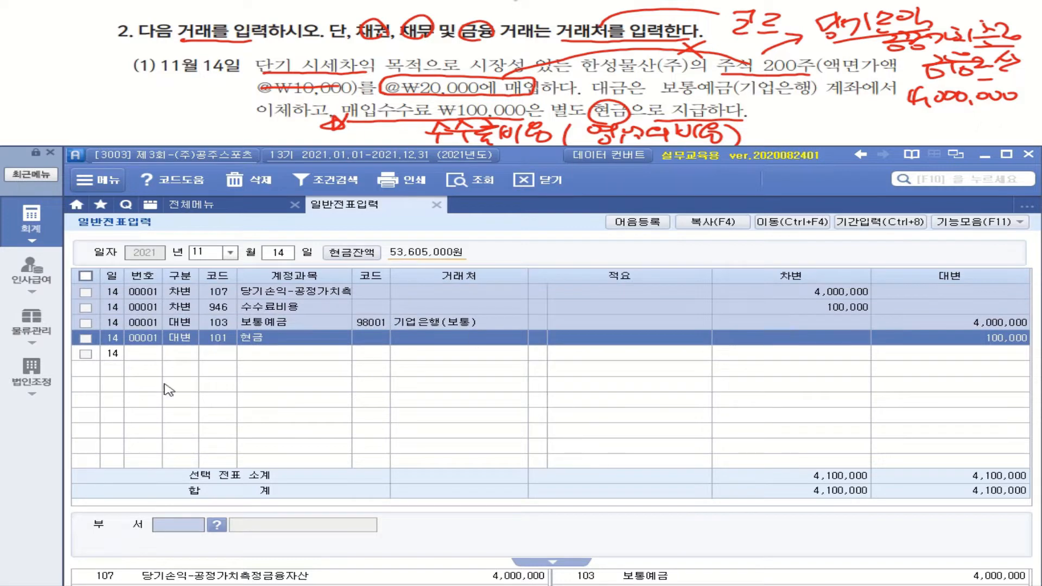
left_click(173, 338)
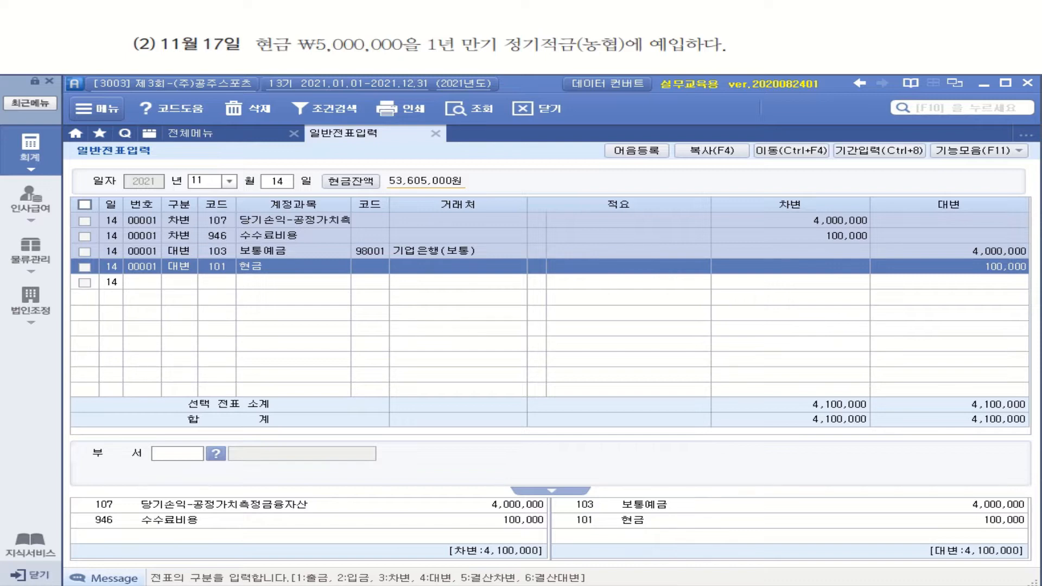
Step: Set the voucher day to 17 and start a 출금 line for account 105 정기적금
left_click(286, 184)
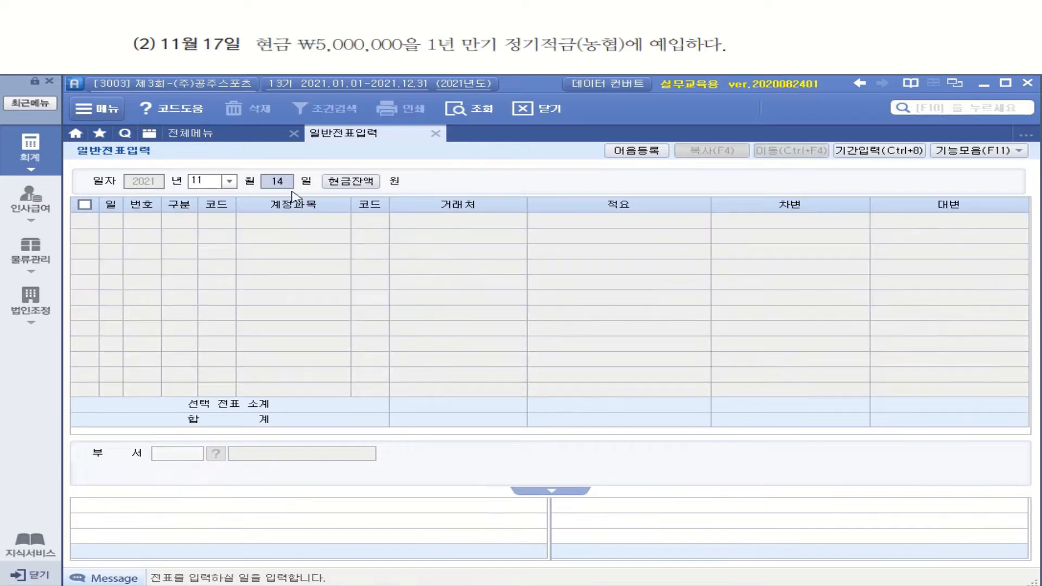
type("17")
key("Return")
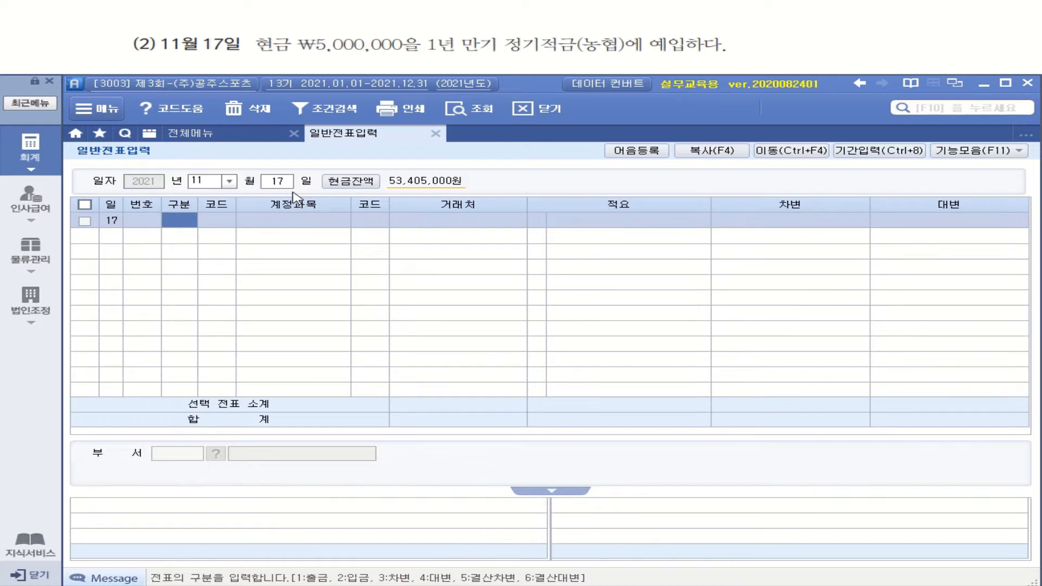
type("1")
key("Return")
type("정ㄱ")
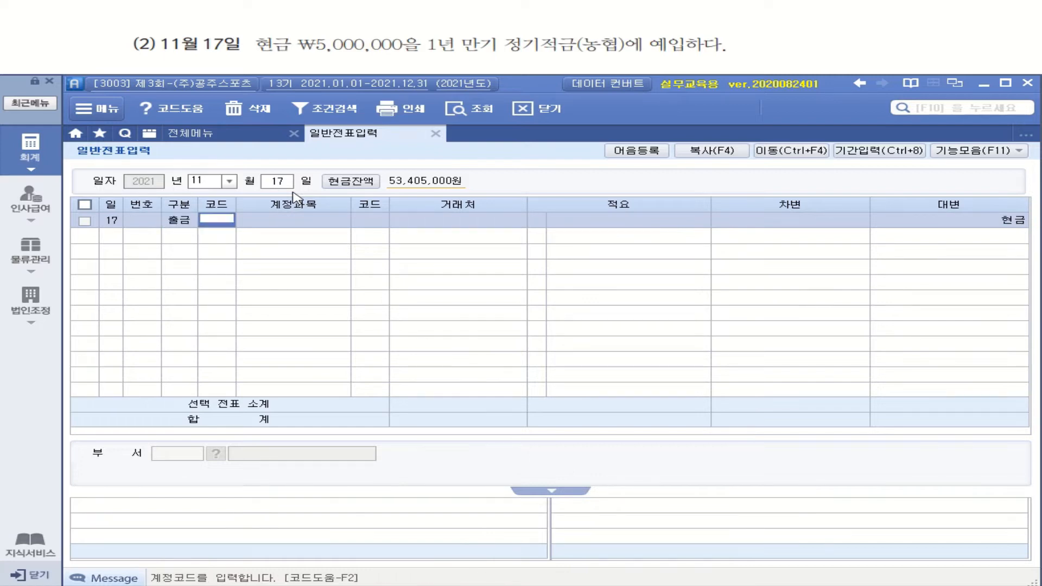
type("ㅣ")
key("Return")
key("Down")
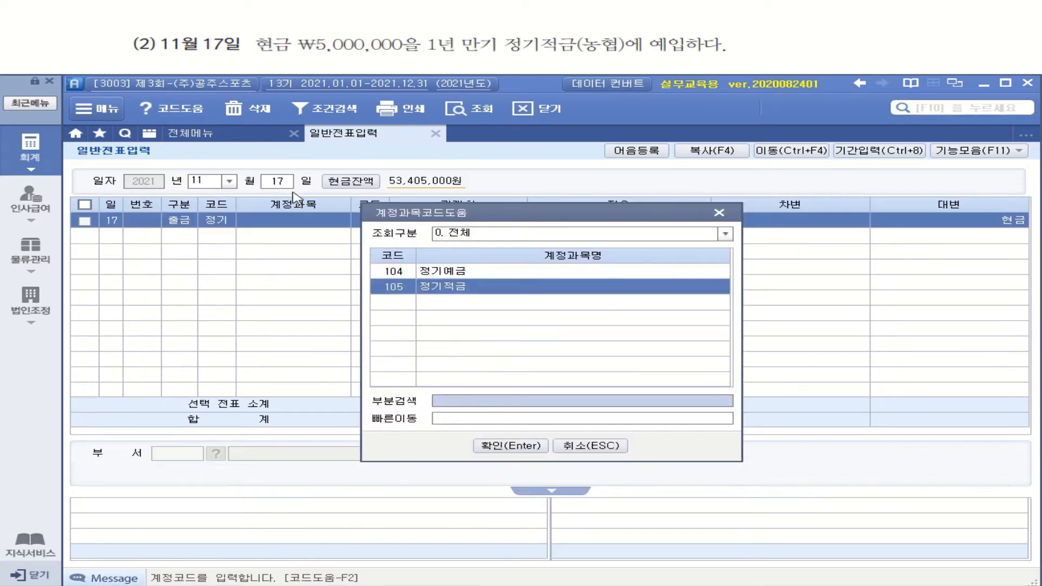
key("Return")
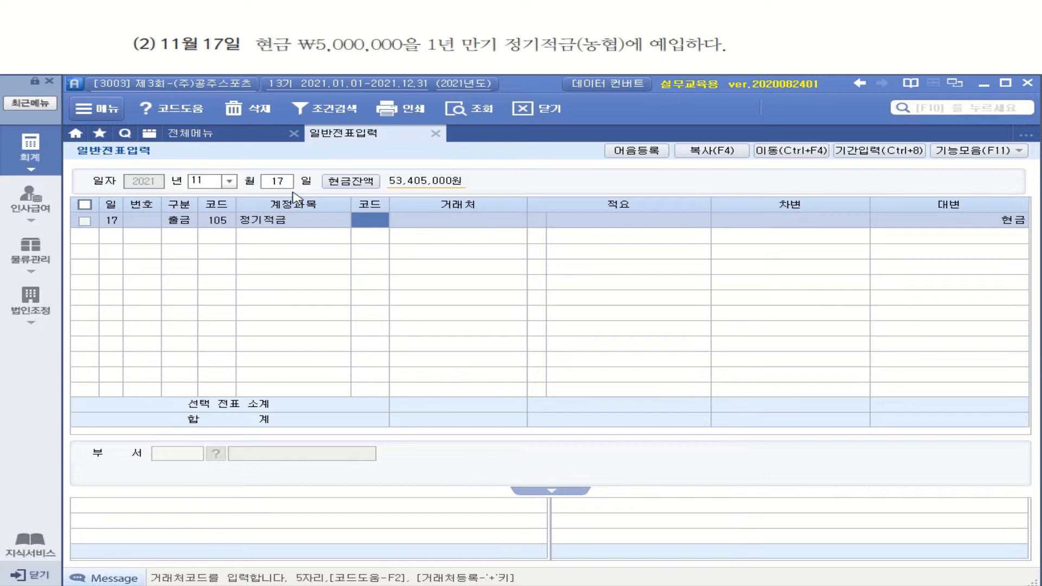
Step: Complete the 정기적금 line with trading partner 농협(정기적금) and an amount of 5,000,000
type("농ㅎ")
type("협")
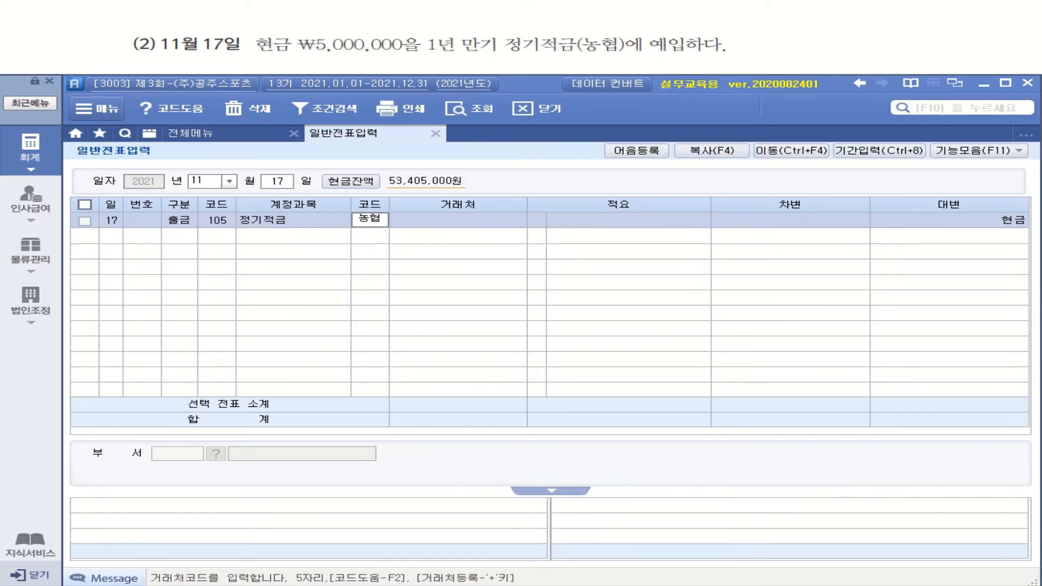
key("Return")
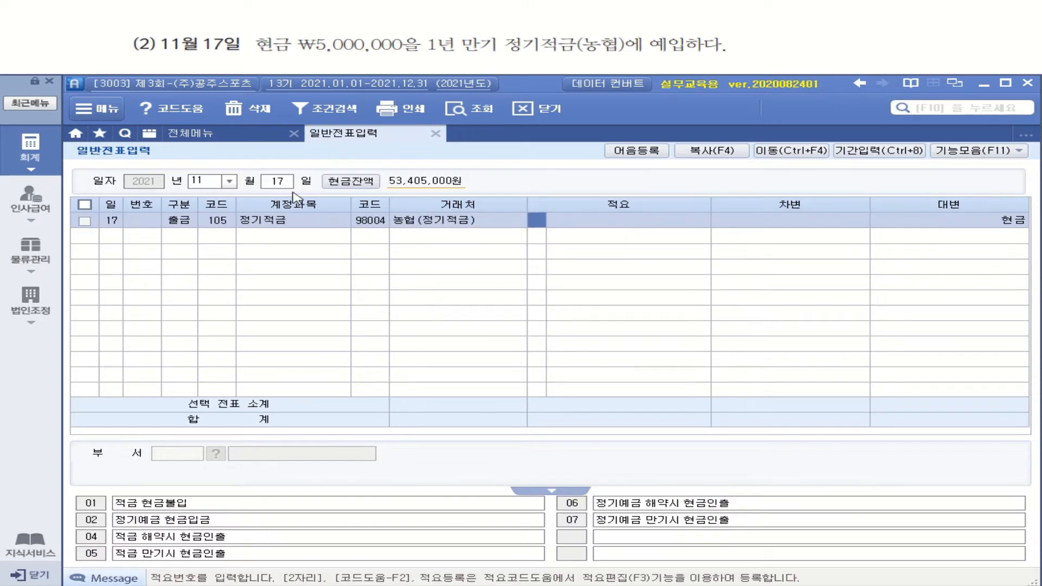
key("Return")
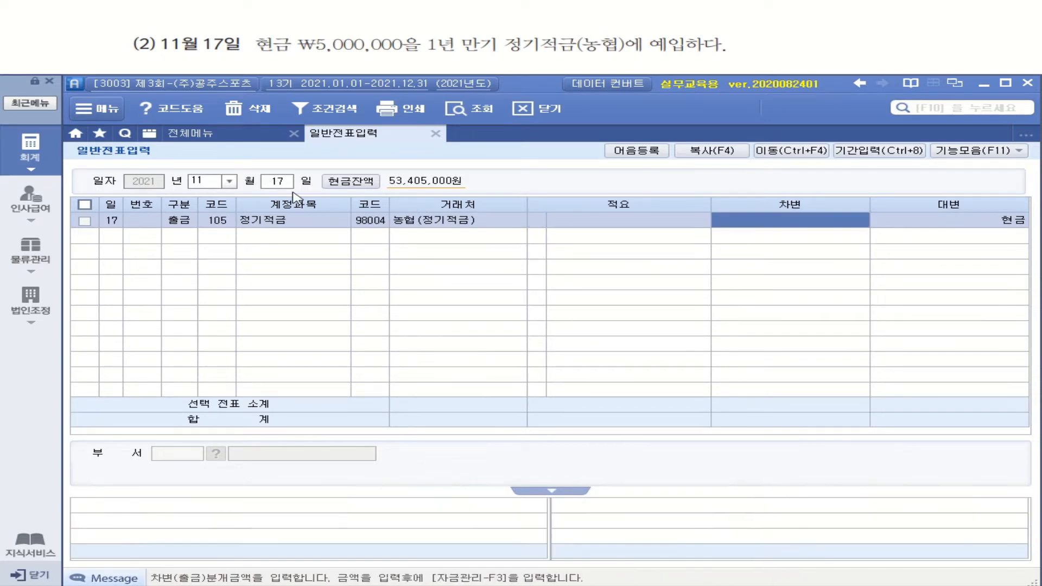
type("5000000")
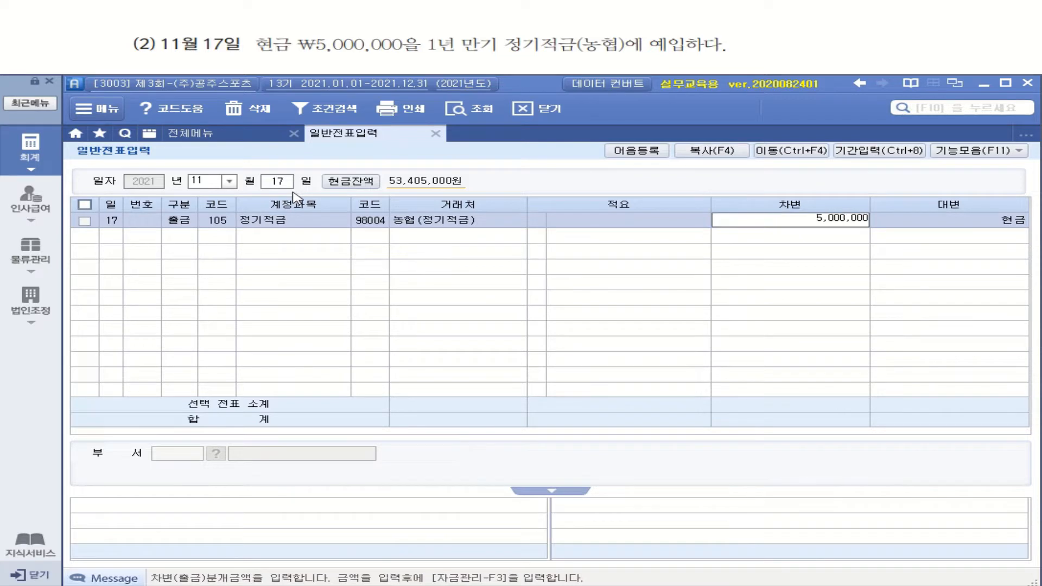
key("Return")
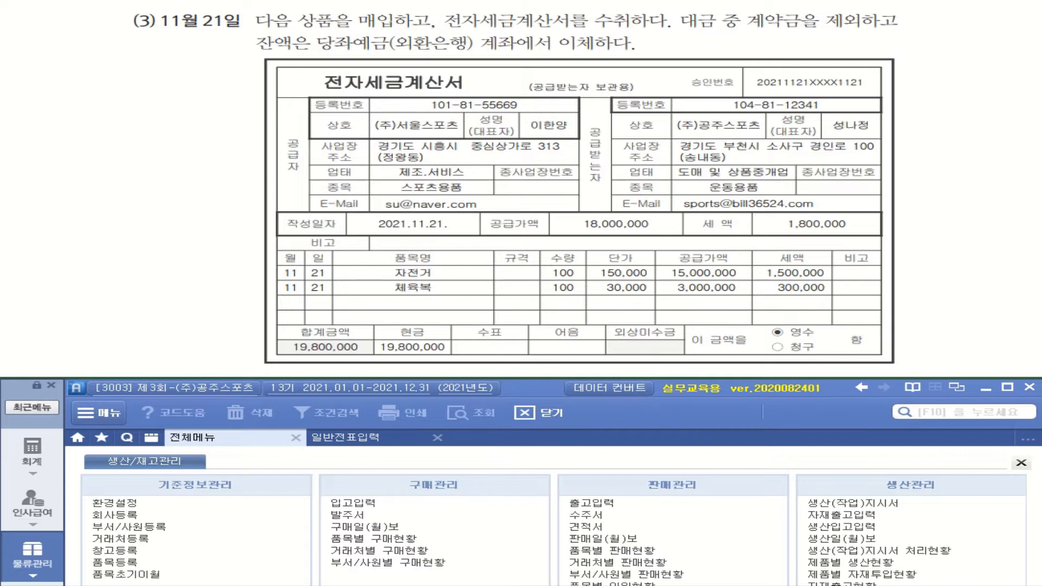
Step: Examine the November 21 transaction text for the purchase type, the tax invoice received, the deposit treatment and the bank transfer
mouse_move(359, 18)
left_mouse_down()
mouse_move(375, 6)
mouse_move(353, 21)
left_mouse_up()
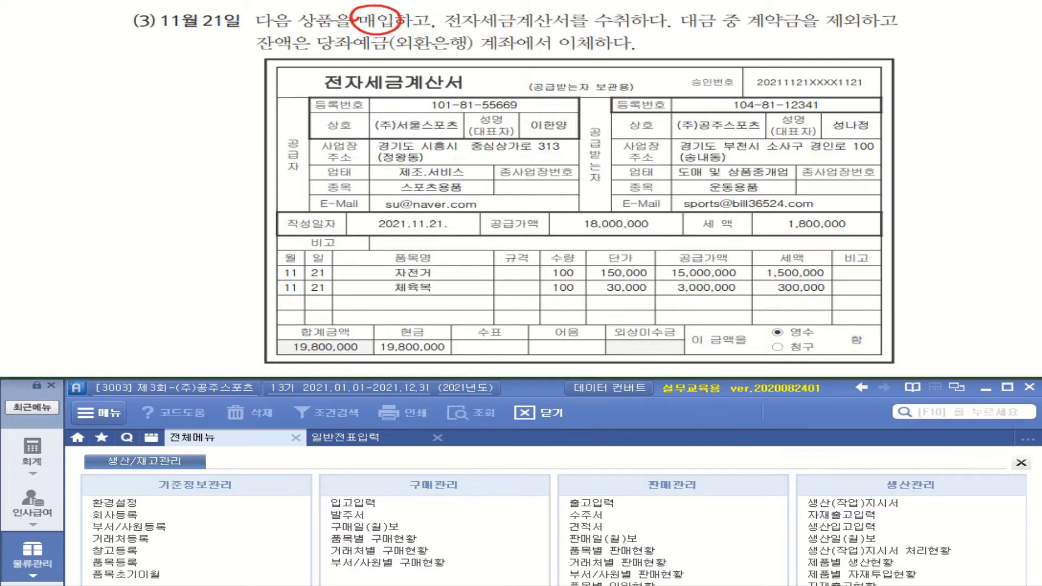
mouse_move(354, 96)
left_mouse_down()
mouse_move(324, 70)
mouse_move(359, 90)
left_mouse_up()
left_click_drag(597, 33, 632, 32)
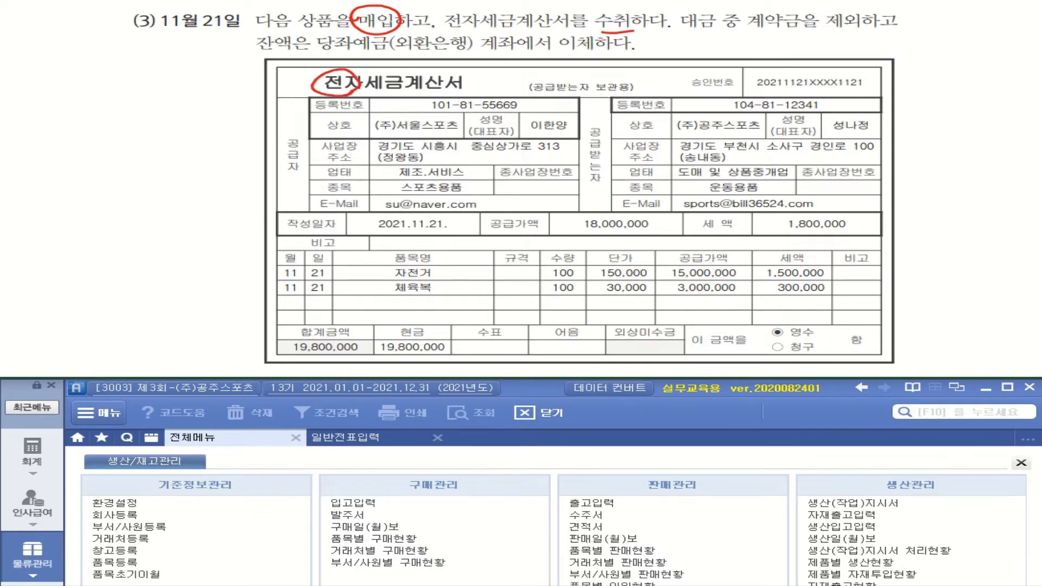
left_click_drag(752, 31, 885, 34)
left_click_drag(323, 54, 623, 51)
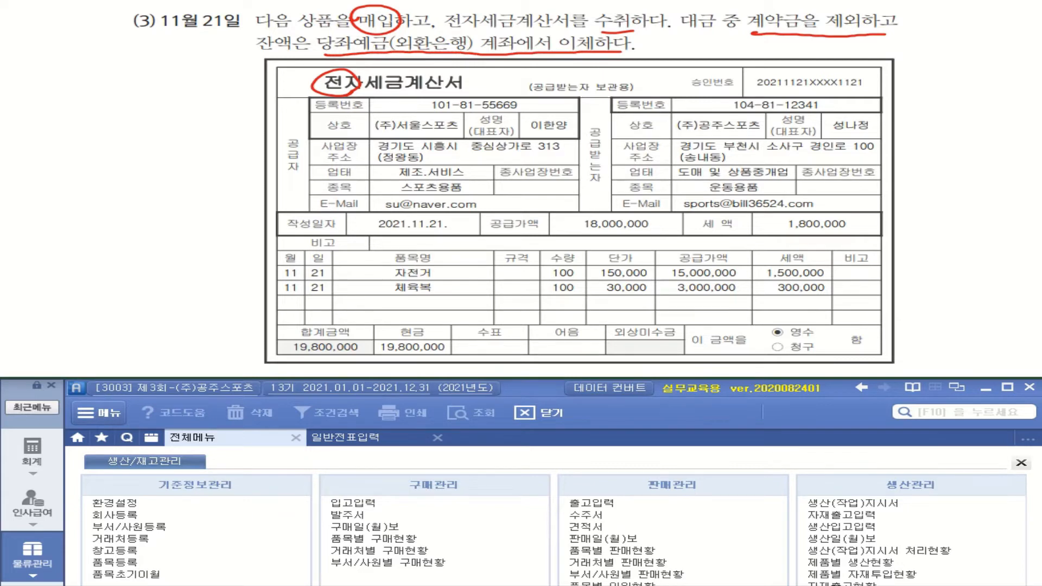
mouse_move(875, 39)
left_mouse_down()
mouse_move(881, 51)
mouse_move(902, 44)
mouse_move(929, 63)
mouse_move(969, 51)
mouse_move(943, 70)
left_mouse_up()
left_click_drag(971, 46, 990, 52)
mouse_move(965, 59)
left_mouse_down()
mouse_move(964, 72)
mouse_move(982, 73)
left_mouse_up()
left_click_drag(963, 73, 981, 74)
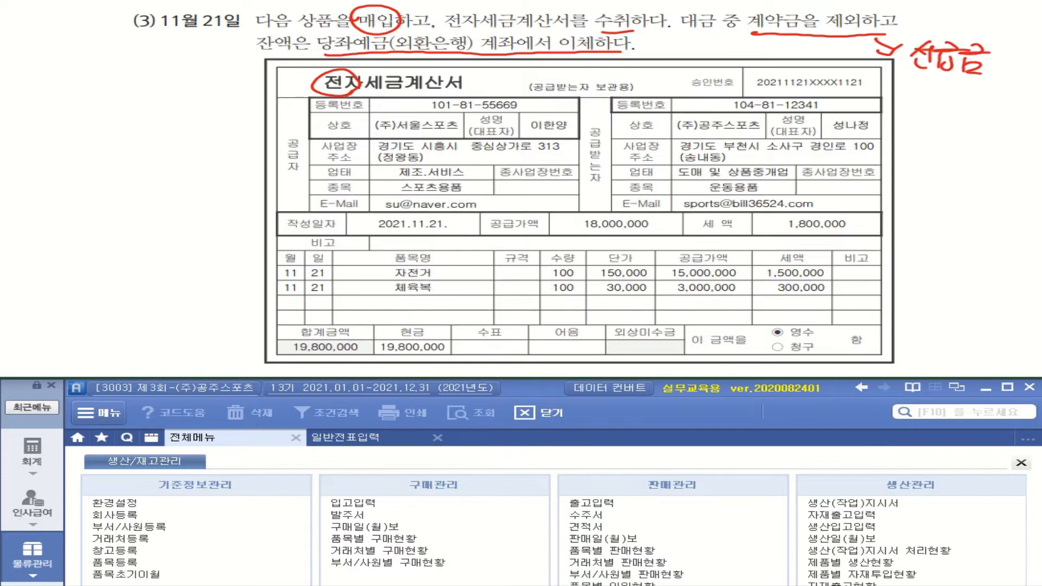
Step: Examine the electronic tax invoice for supplier, recipient, issue date, supply amount, tax, items and payment details
left_click_drag(374, 133, 457, 134)
left_click_drag(678, 136, 758, 132)
mouse_move(597, 194)
left_mouse_down()
mouse_move(570, 173)
mouse_move(601, 117)
mouse_move(600, 190)
mouse_move(585, 193)
left_mouse_up()
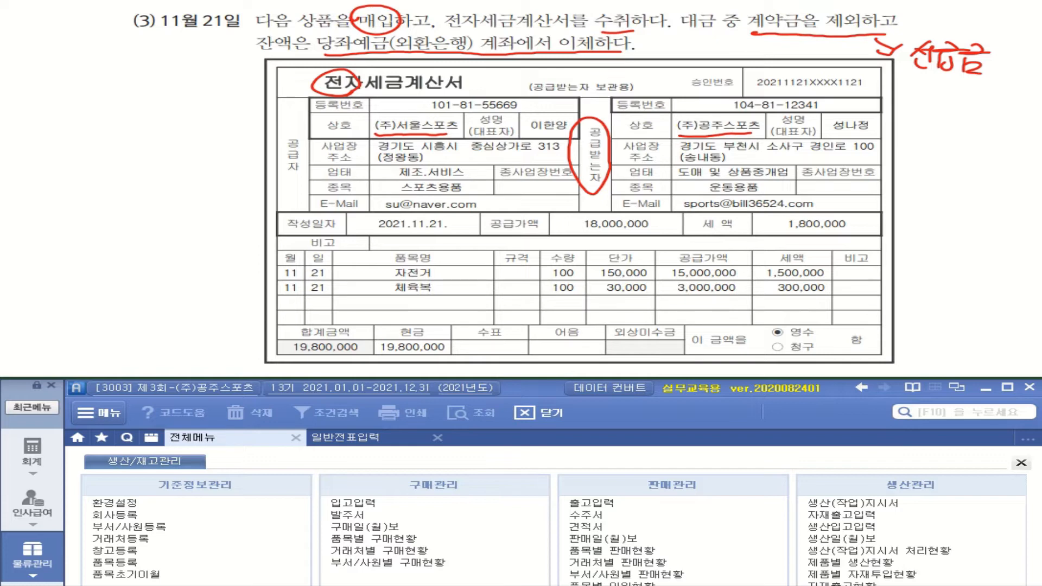
left_click_drag(369, 235, 441, 234)
mouse_move(578, 238)
left_mouse_down()
mouse_move(654, 223)
mouse_move(564, 231)
mouse_move(611, 236)
left_mouse_up()
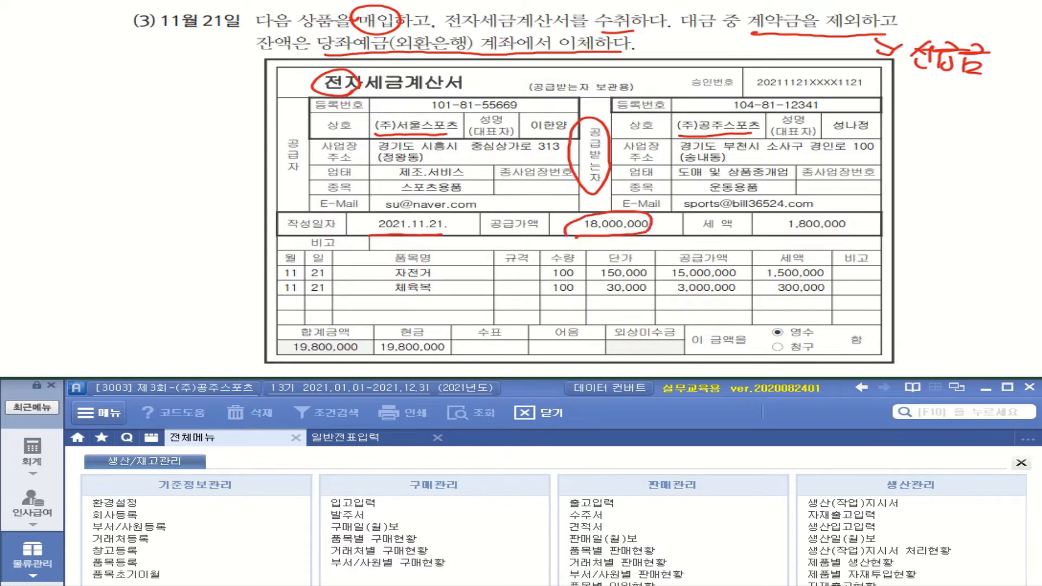
mouse_move(787, 236)
left_mouse_down()
mouse_move(860, 230)
mouse_move(787, 211)
mouse_move(839, 210)
left_mouse_up()
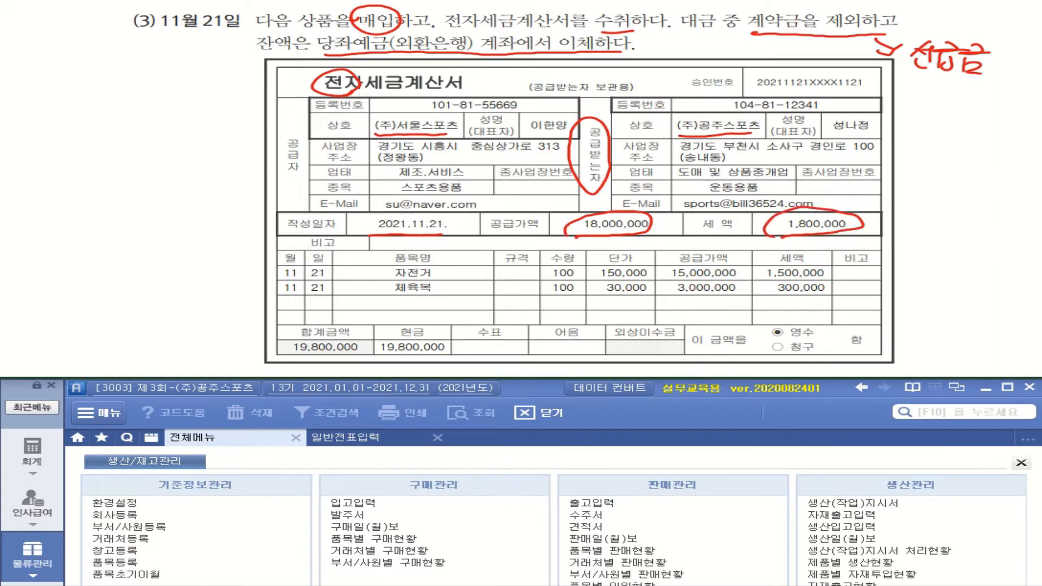
mouse_move(442, 267)
left_mouse_down()
mouse_move(459, 266)
mouse_move(462, 284)
left_mouse_up()
mouse_move(451, 354)
left_mouse_down()
mouse_move(374, 354)
mouse_move(428, 328)
mouse_move(454, 352)
left_mouse_up()
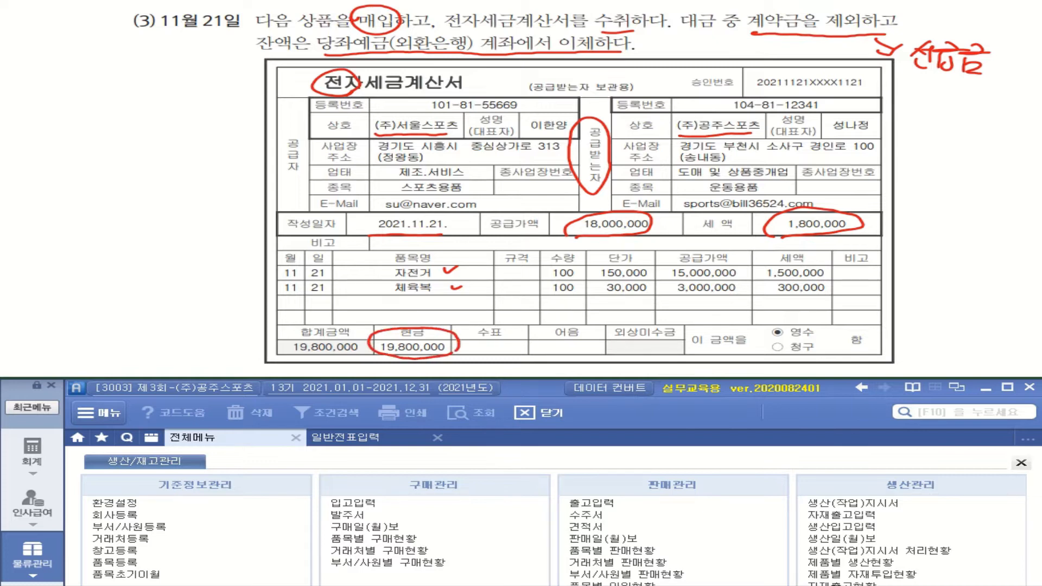
mouse_move(312, 41)
left_mouse_down()
mouse_move(289, 46)
mouse_move(201, 228)
mouse_move(362, 333)
mouse_move(310, 47)
mouse_move(297, 54)
left_mouse_up()
left_click_drag(926, 87, 975, 87)
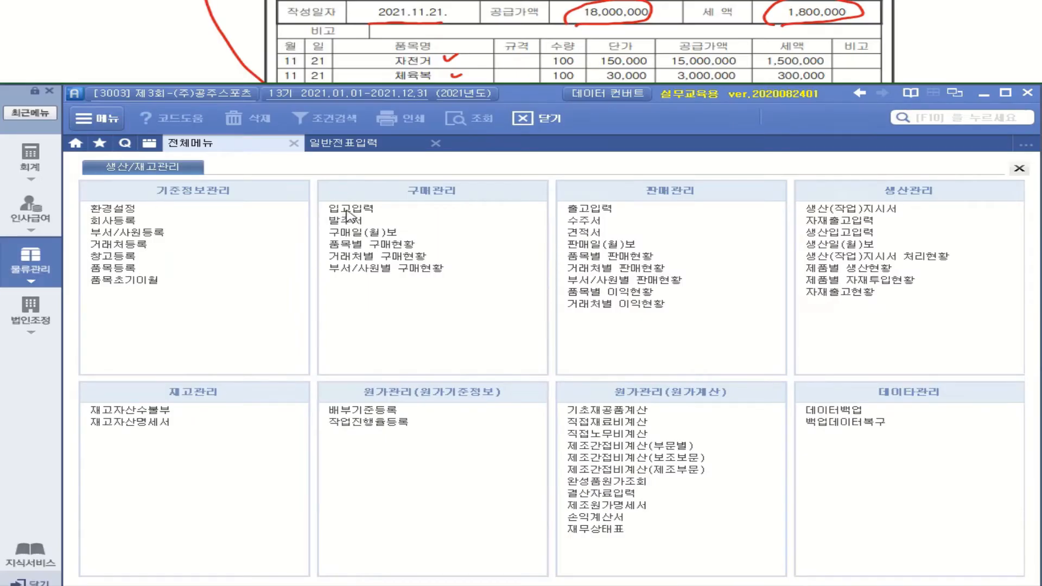
Step: Open 입고입력 in the logistics module and set the receipt date to month 11, day 21
left_click(352, 213)
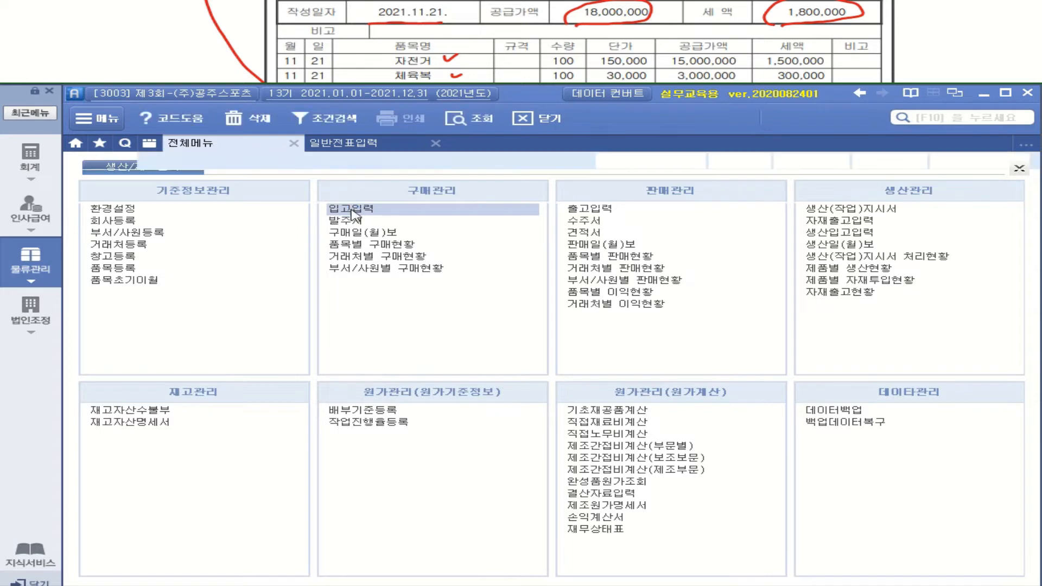
type("11")
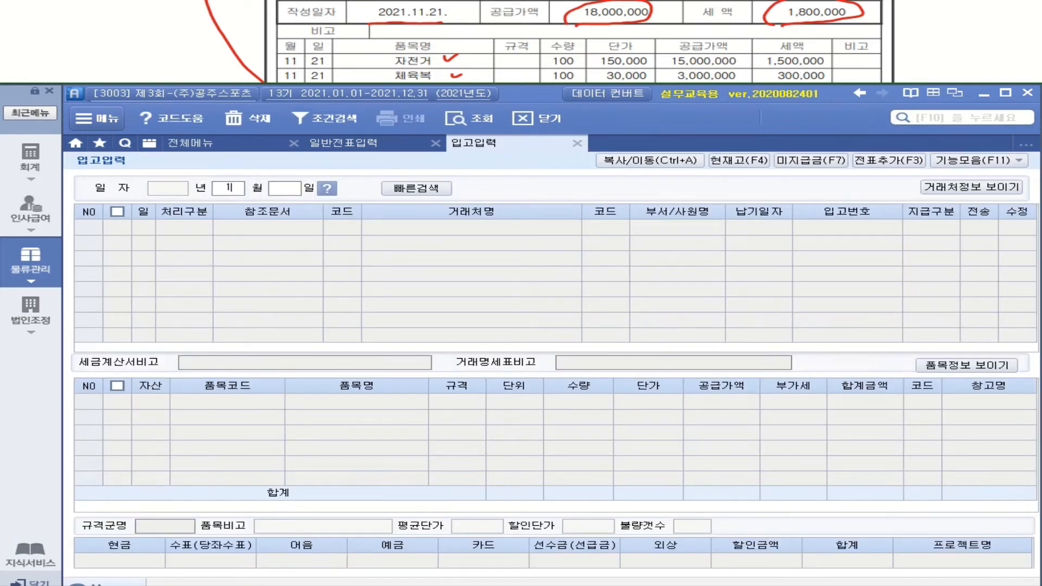
key("Return")
type("21")
key("Return")
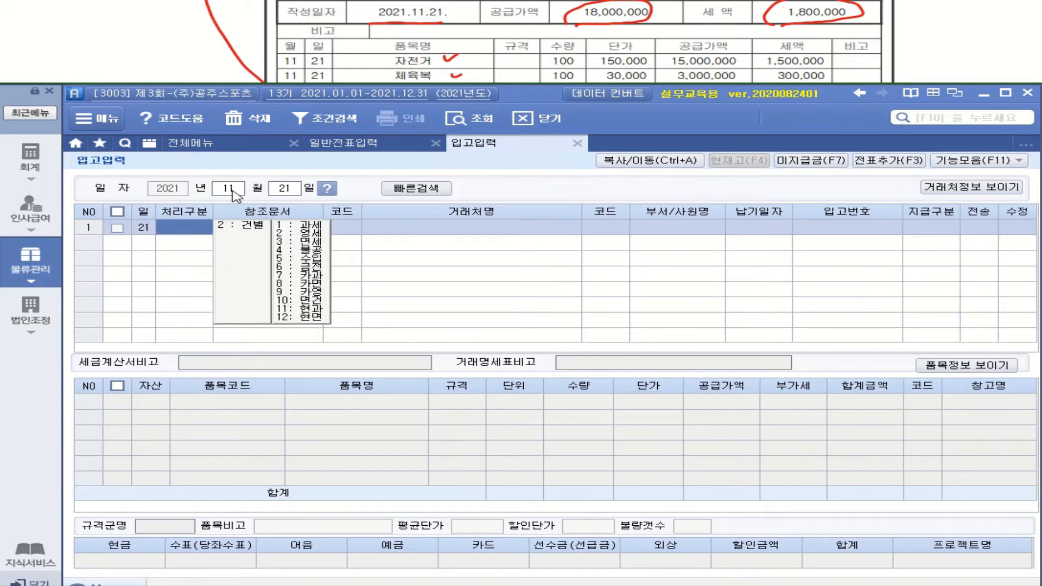
Step: Set the receipt line's 처리구분 to 건별과세 and its trading partner to (주)서울스포츠
left_click(243, 228)
left_click(288, 226)
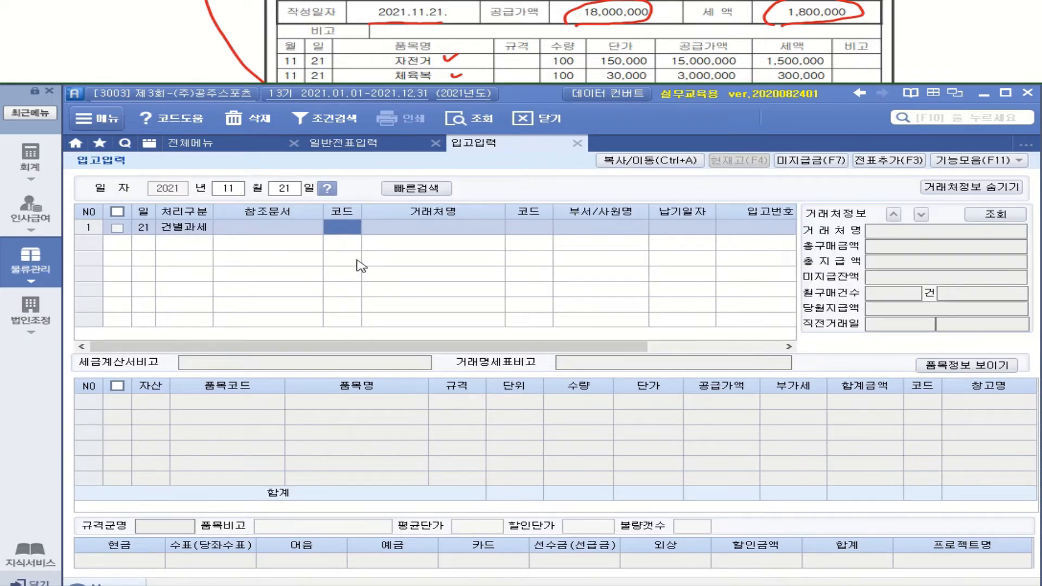
type("서울")
key("Return")
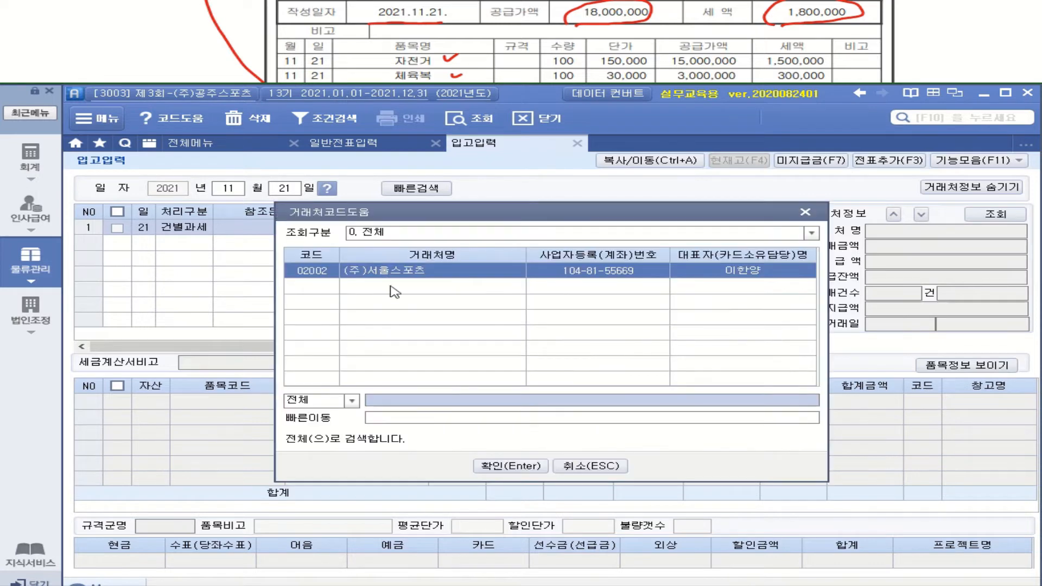
key("Return")
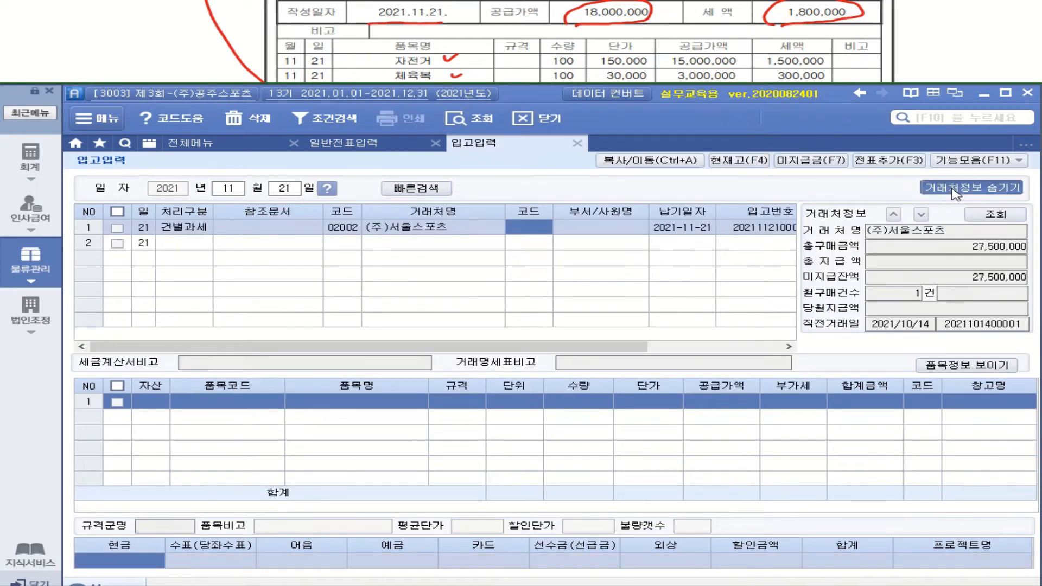
Step: Hide the trading partner information and set the (주)서울스포츠 receipt's 지급구분 to 혼합
left_click(971, 187)
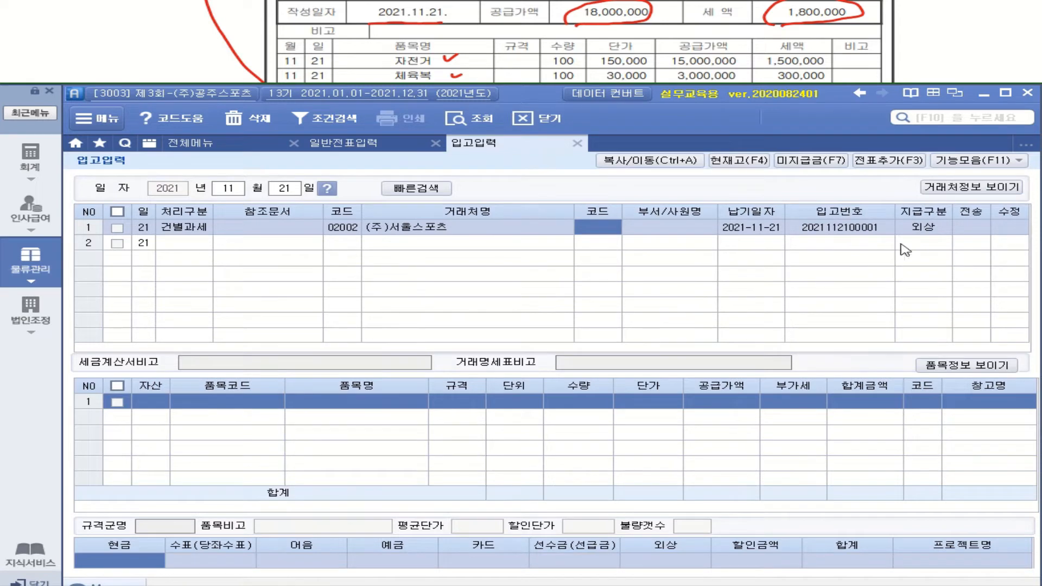
left_click(915, 228)
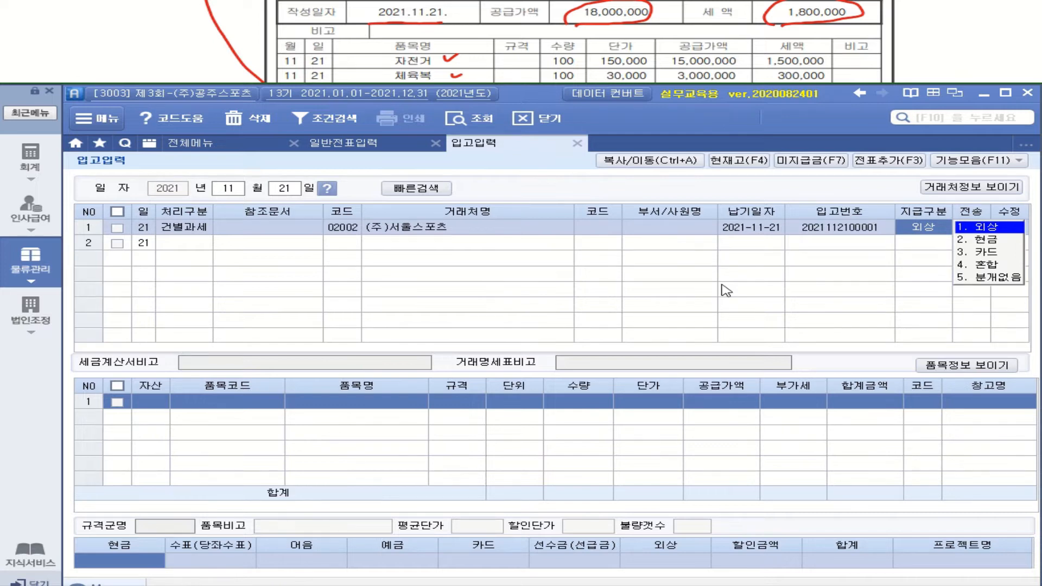
left_click(989, 267)
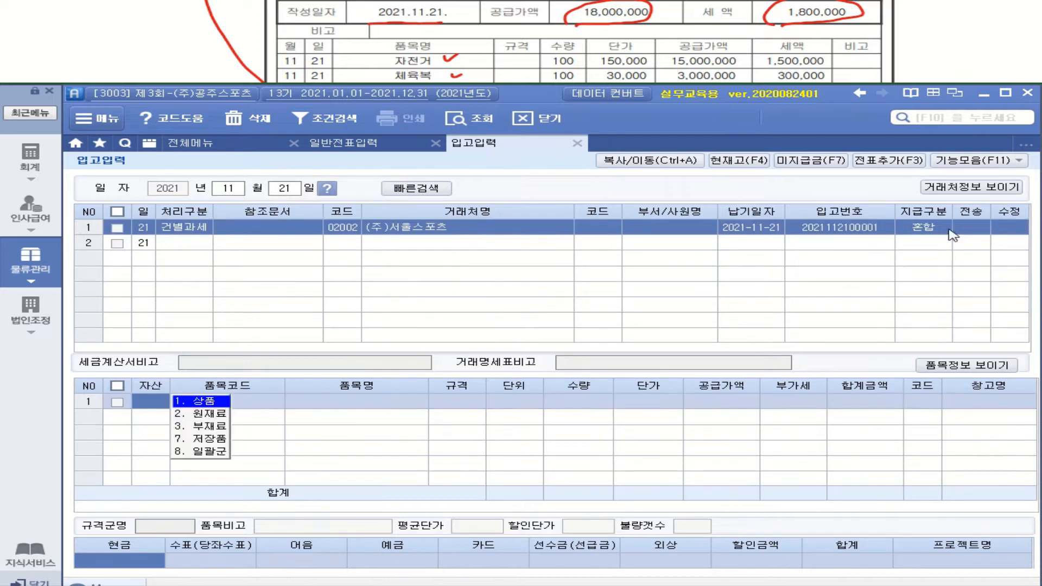
Step: Enter the first receipt item as 상품 5003 자전거, quantity 100 at a unit price of 150,000
key("Return")
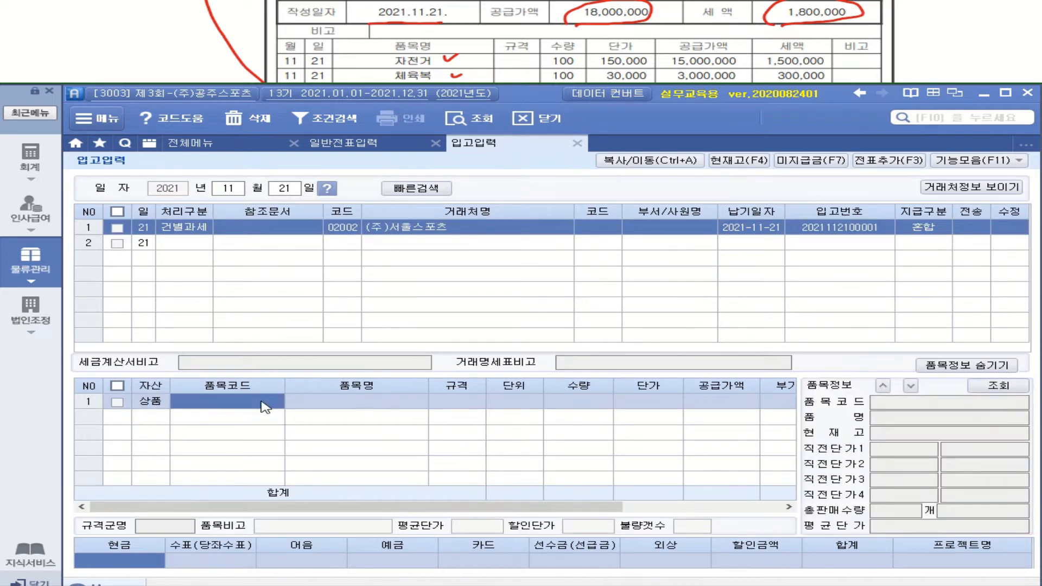
double_click(261, 402)
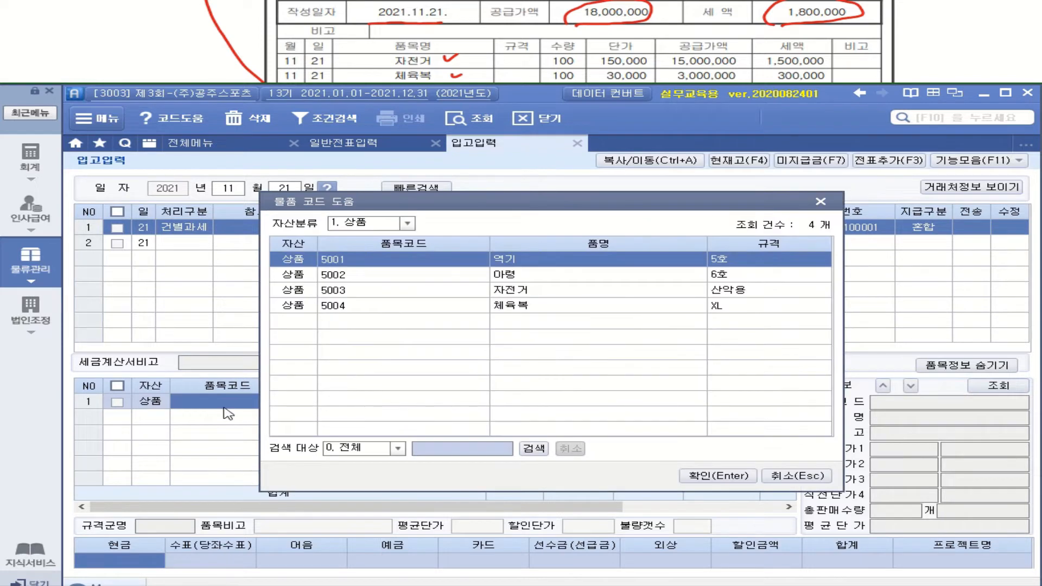
double_click(502, 291)
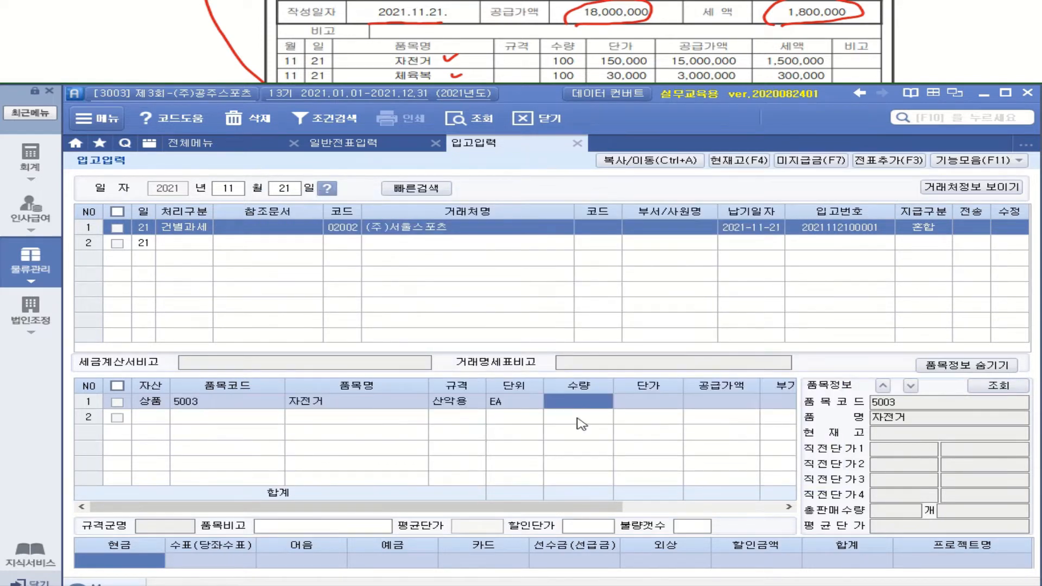
type("100")
key("Return")
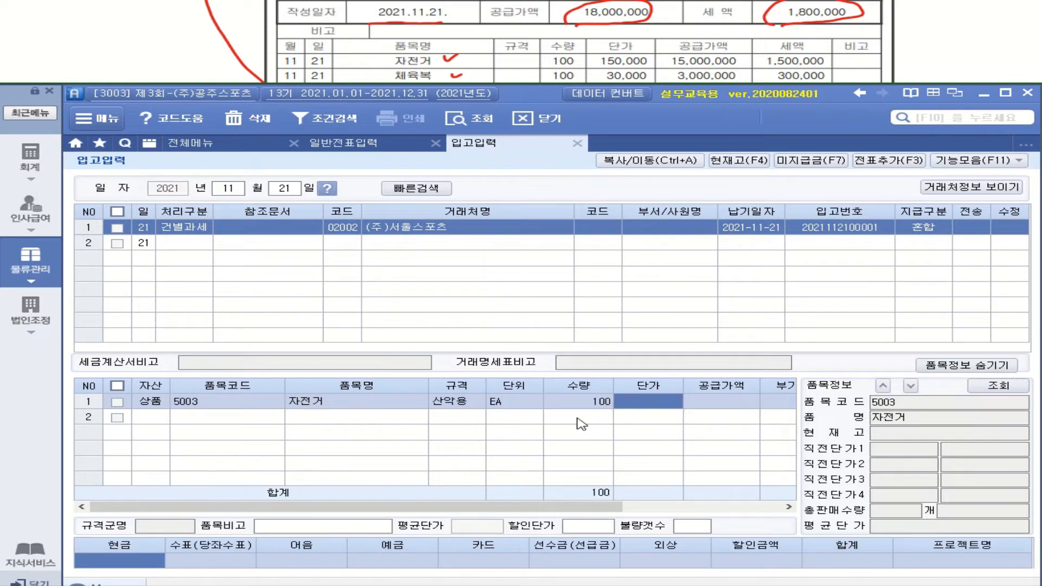
type("1500000")
key("Return")
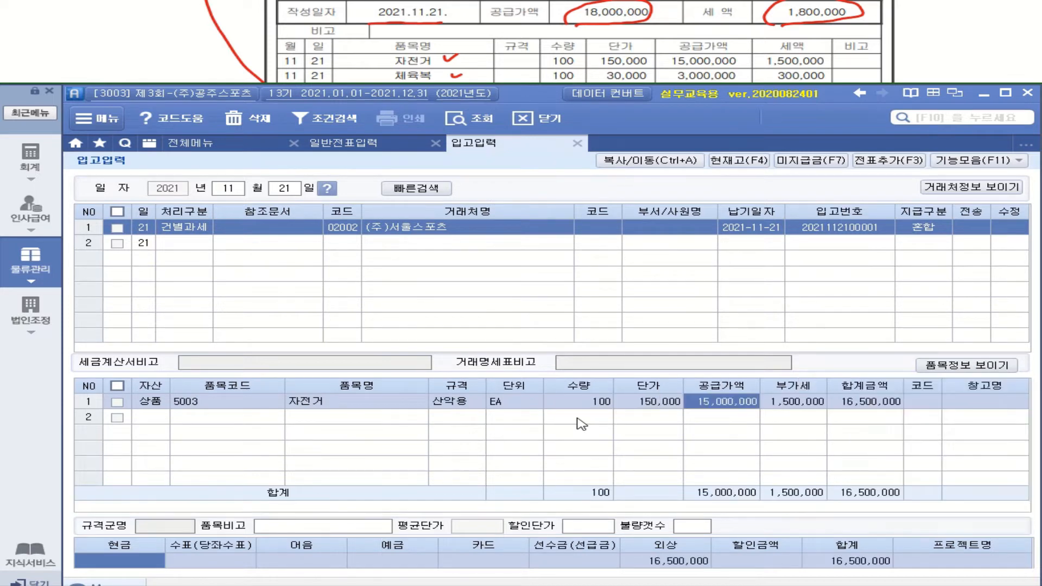
Step: Add a second receipt item as 상품 5004 체육복, quantity 100 at a unit price of 30,000
left_click(163, 417)
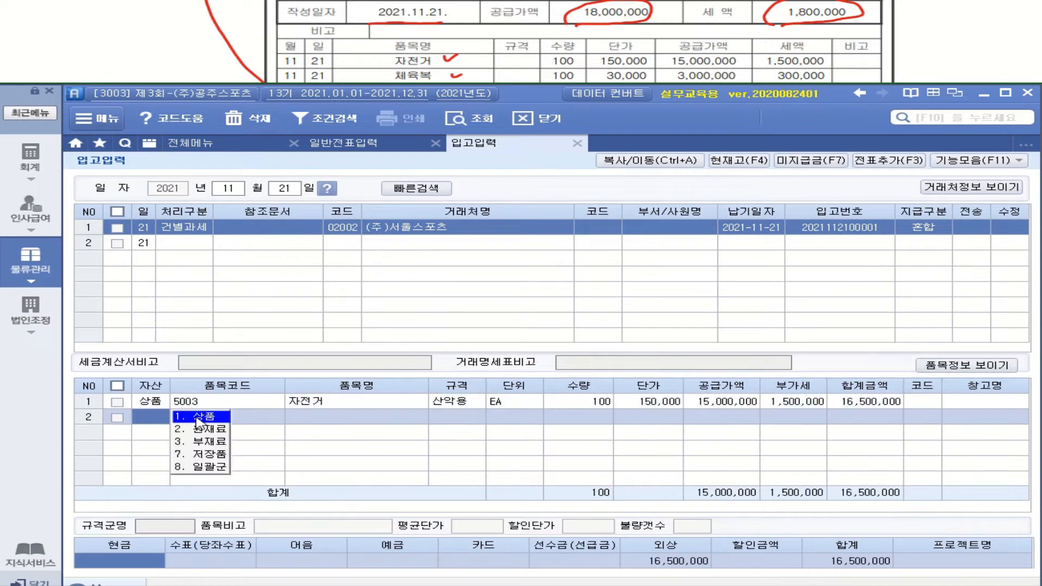
left_click(217, 425)
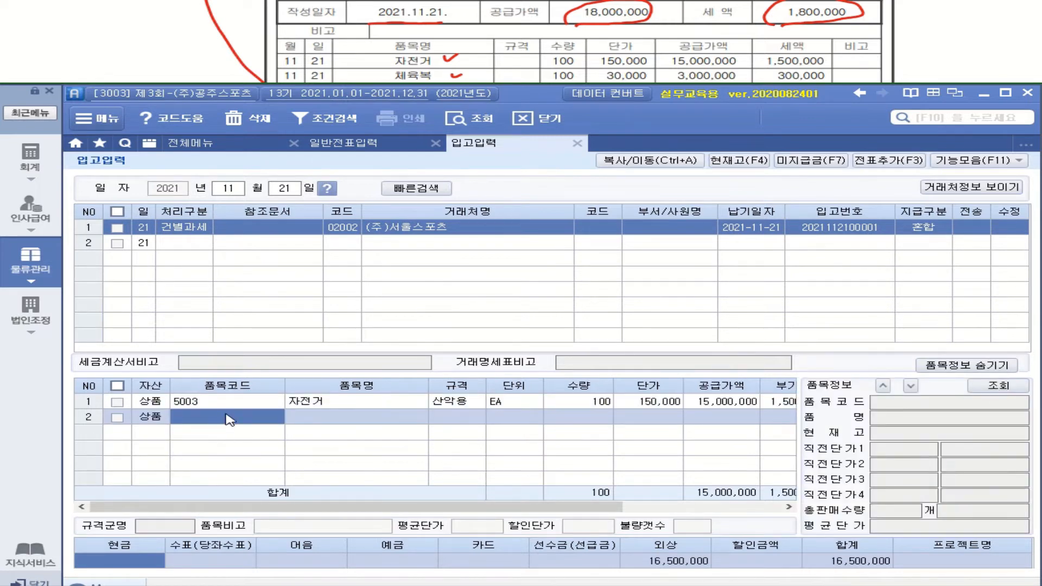
key("F2")
left_click(516, 309)
double_click(519, 309)
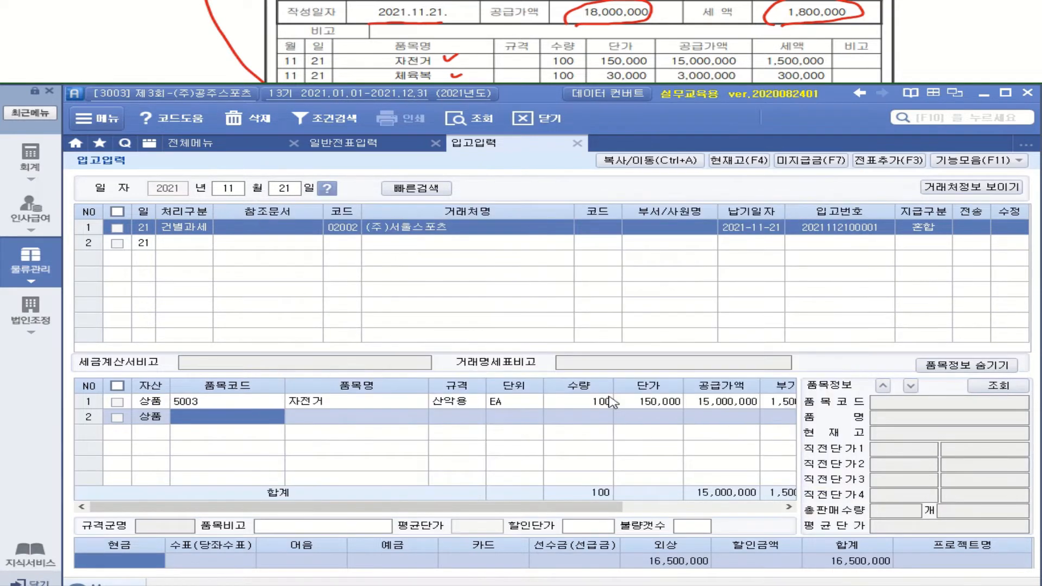
type("100")
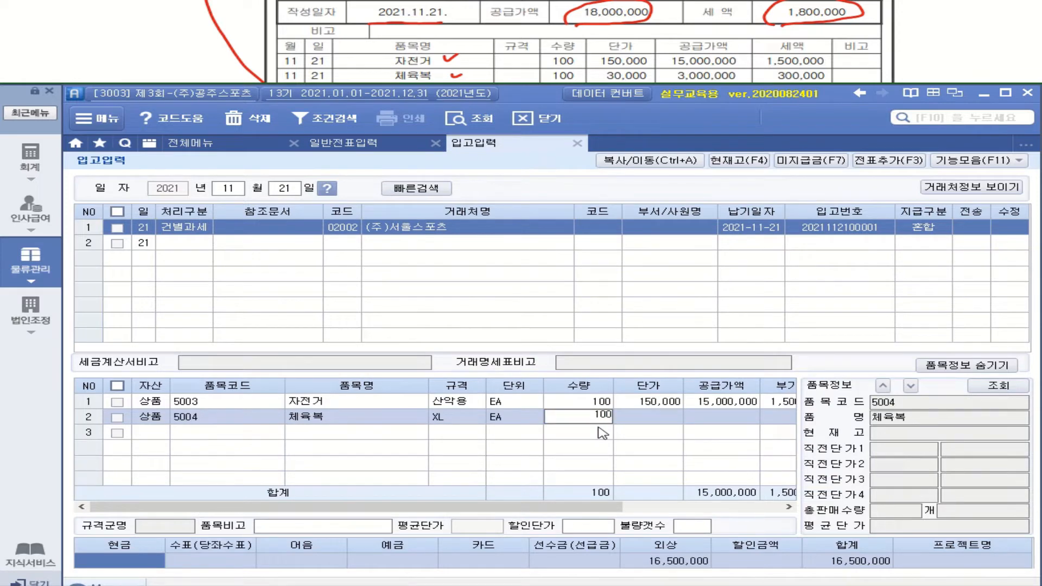
key("Return")
type("300000")
key("Return")
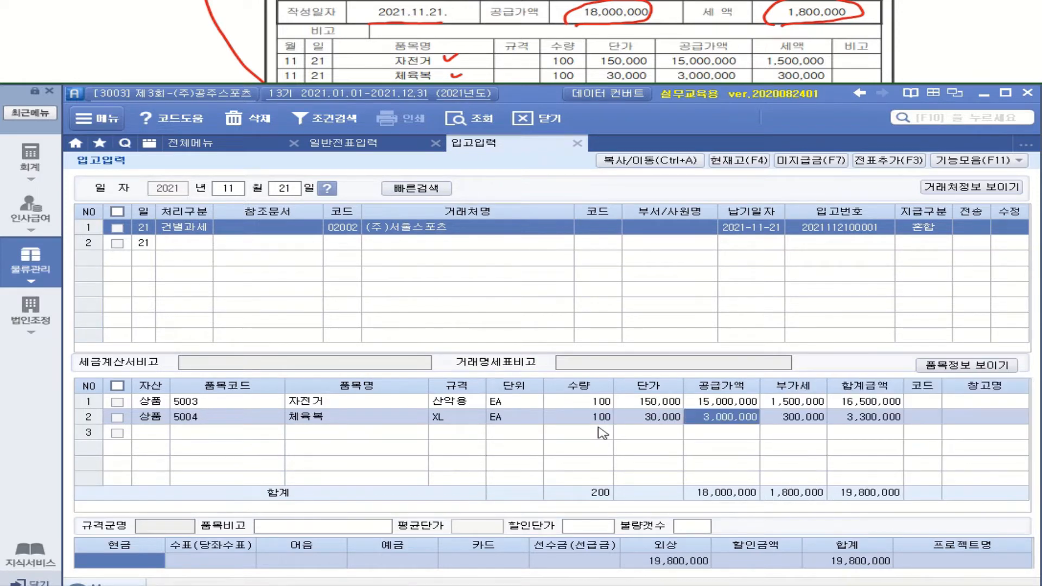
Step: Open 합계잔액시산표 in the accounting module and query it as of month 11, day 21
left_click(575, 559)
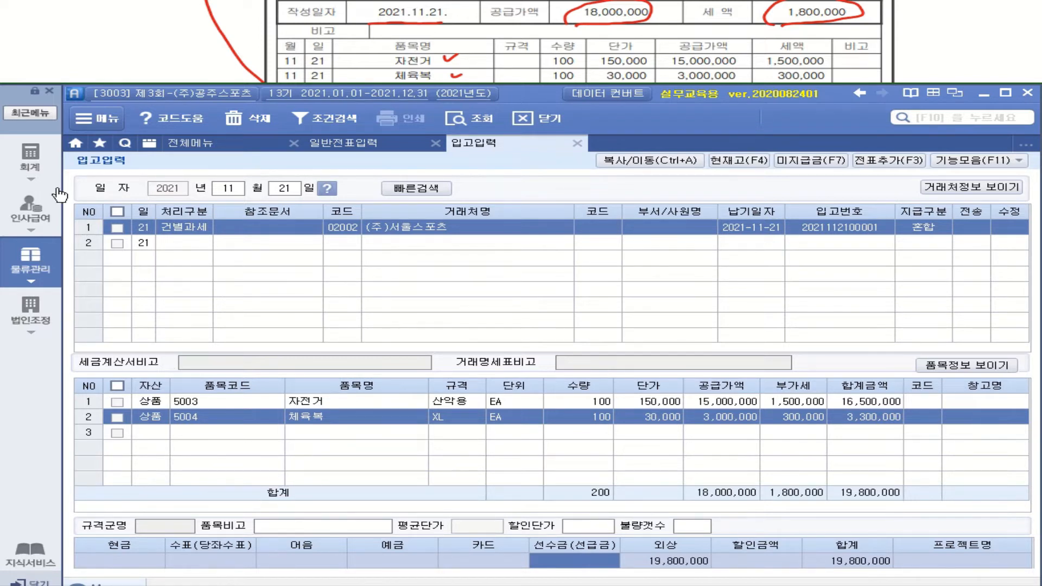
left_click(40, 172)
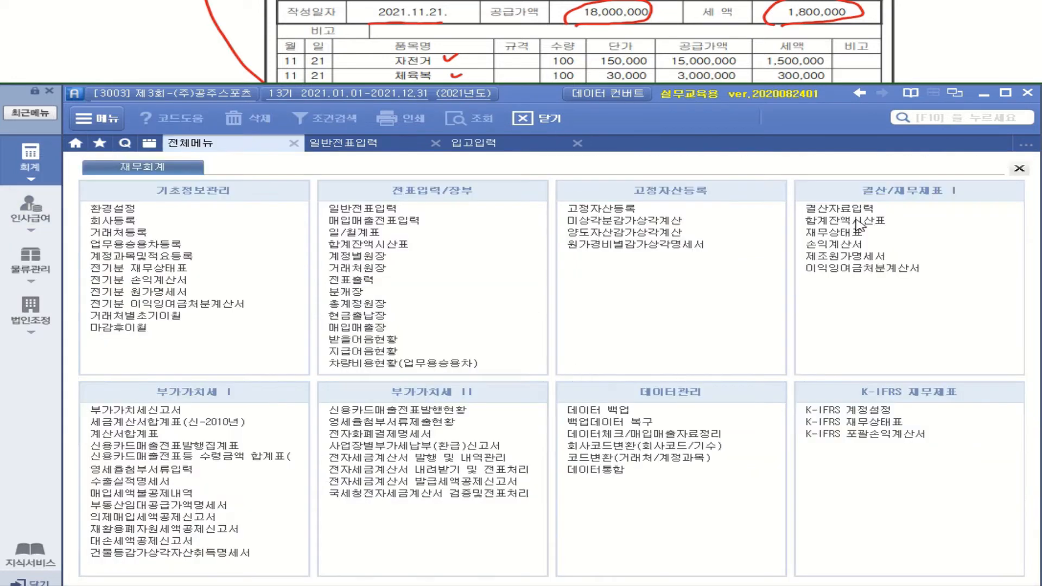
left_click(860, 223)
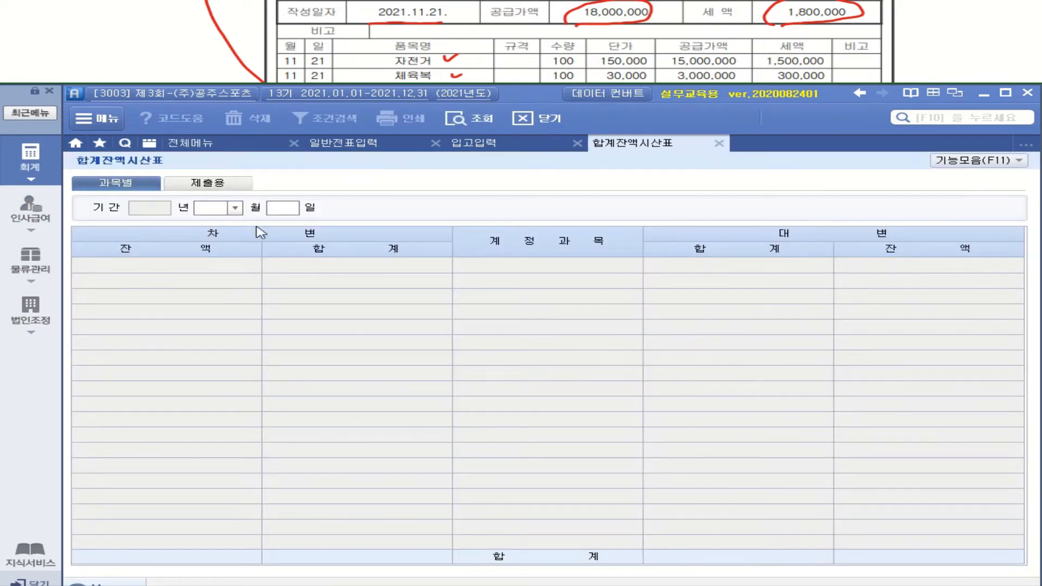
left_click(236, 208)
left_click(230, 328)
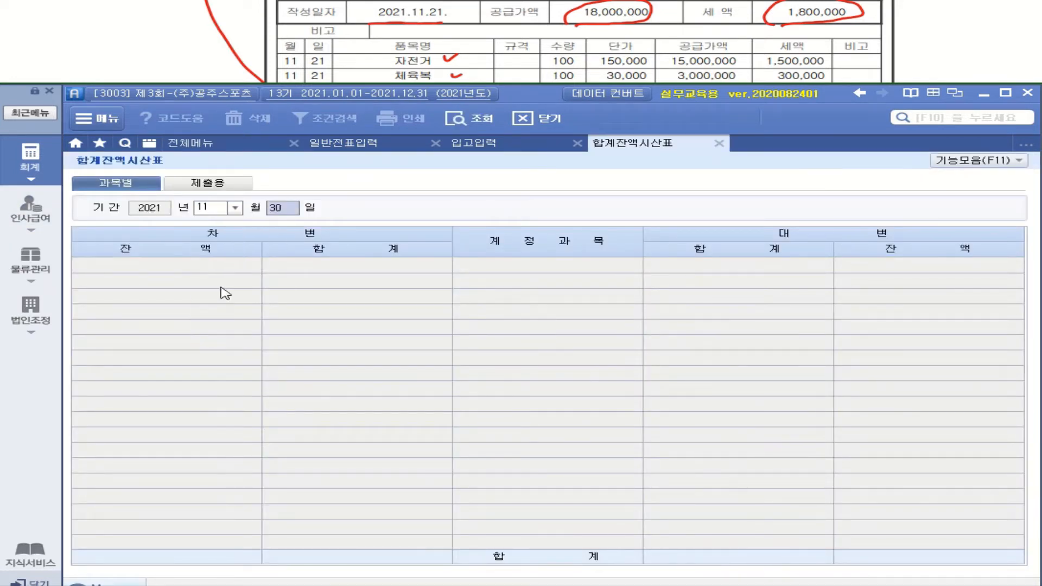
type("21")
key("Return")
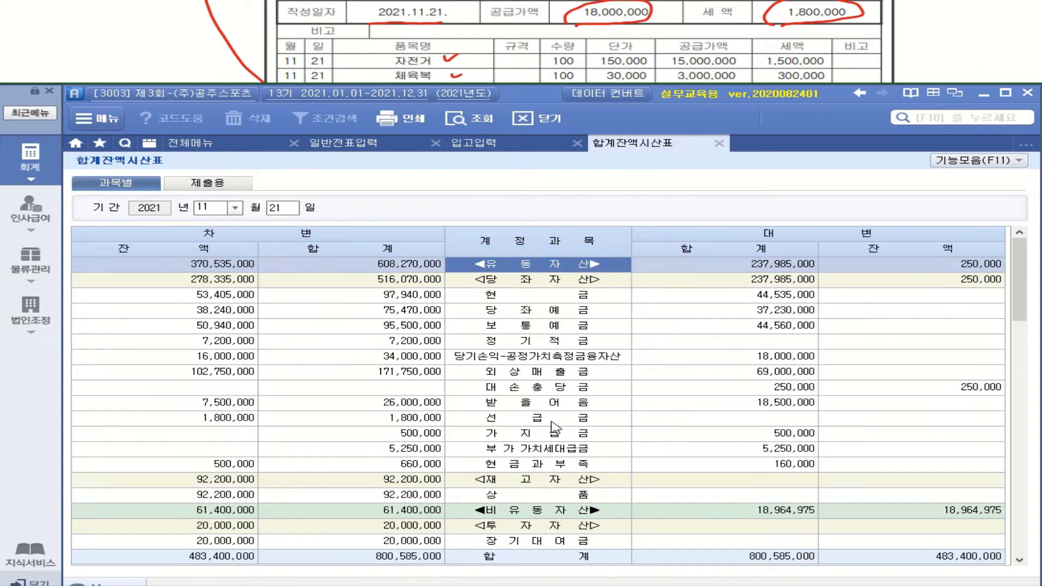
Step: Examine the 선급금 ledger detail for the advance's date, trading partner and debit amount, and close it
left_click(227, 421)
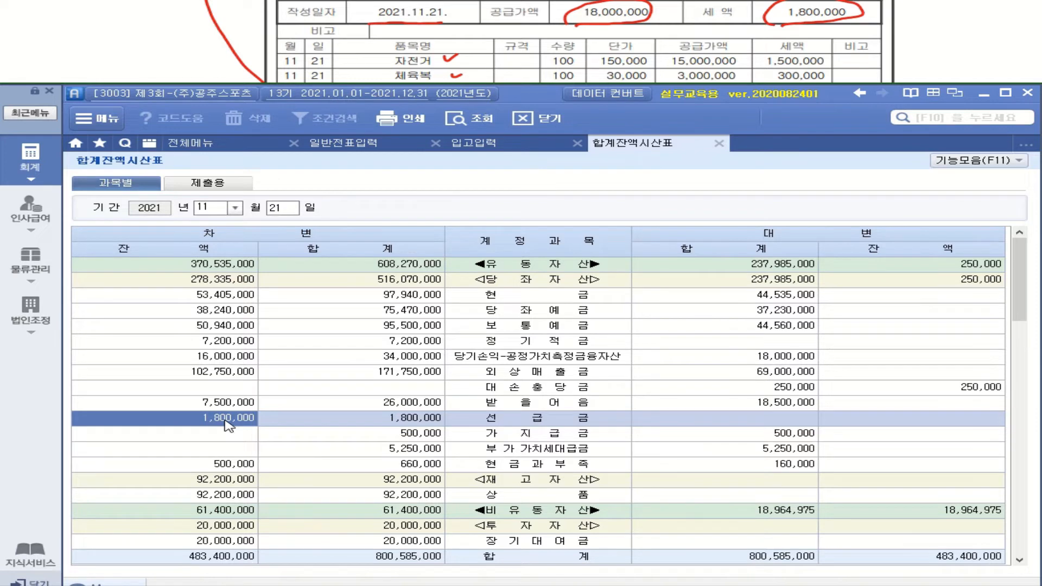
double_click(228, 421)
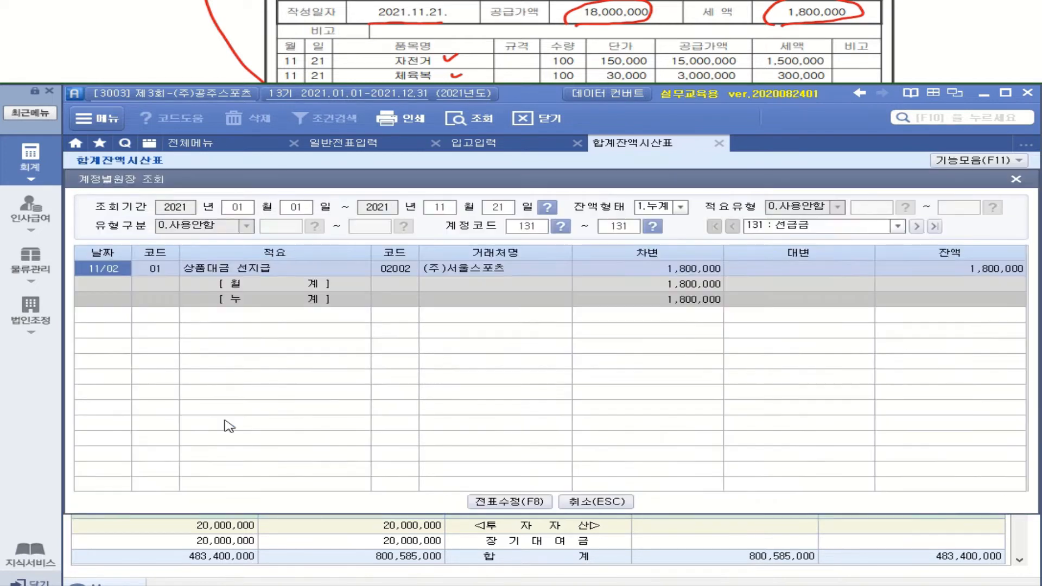
left_click(444, 272)
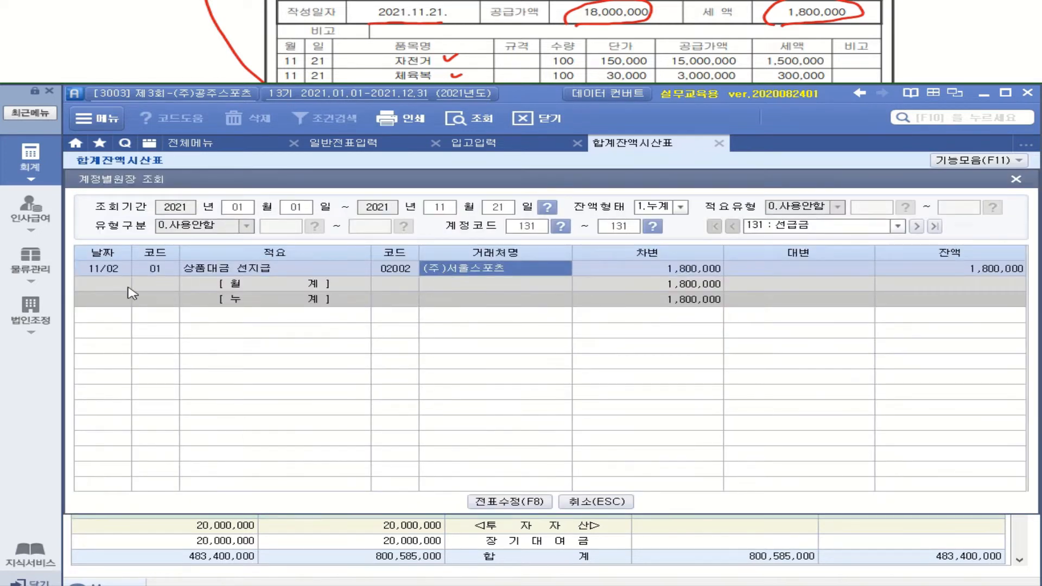
left_click(668, 269)
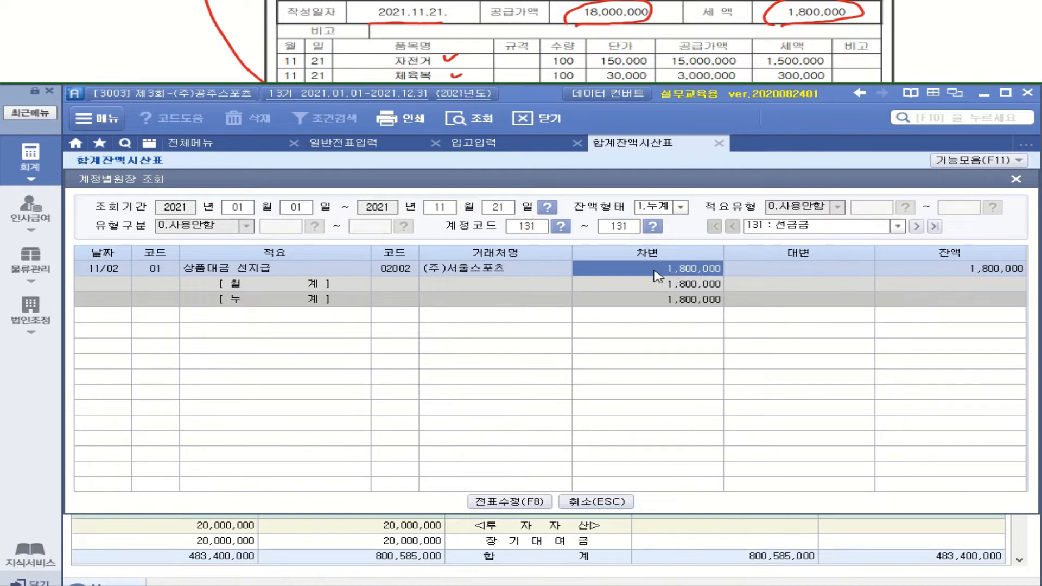
left_click(1015, 180)
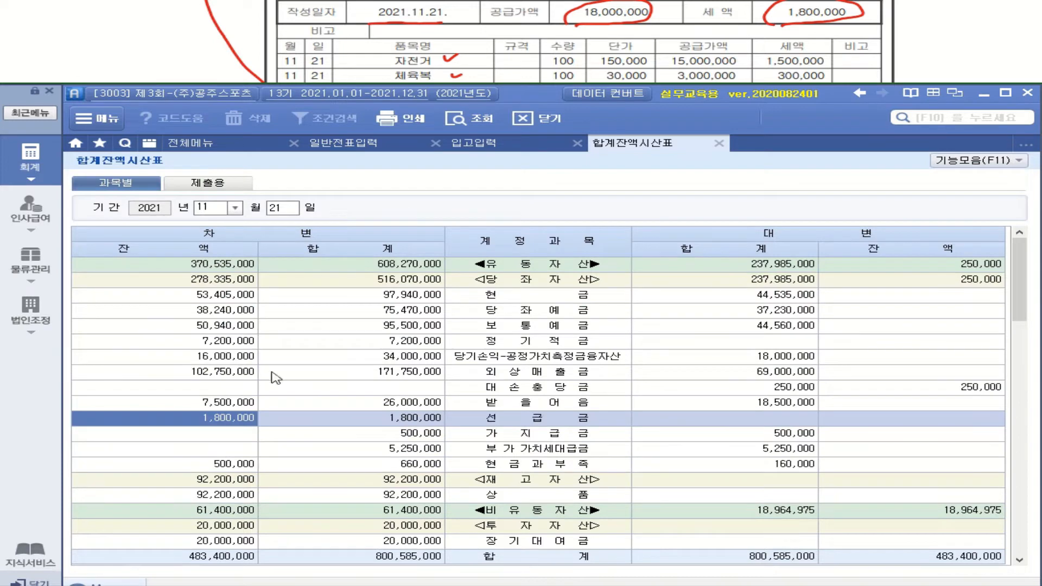
Step: Return to the (주)서울스포츠 receipt in 입고입력 and allocate 1,800,000 to 선수금(선급금)
left_click(32, 269)
left_click(485, 148)
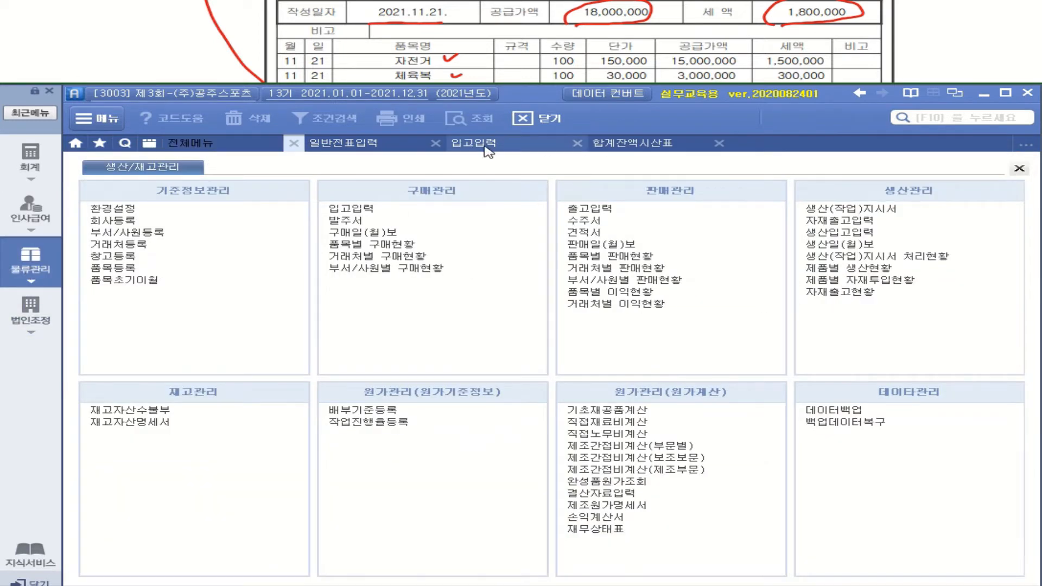
left_click(470, 119)
left_click(405, 229)
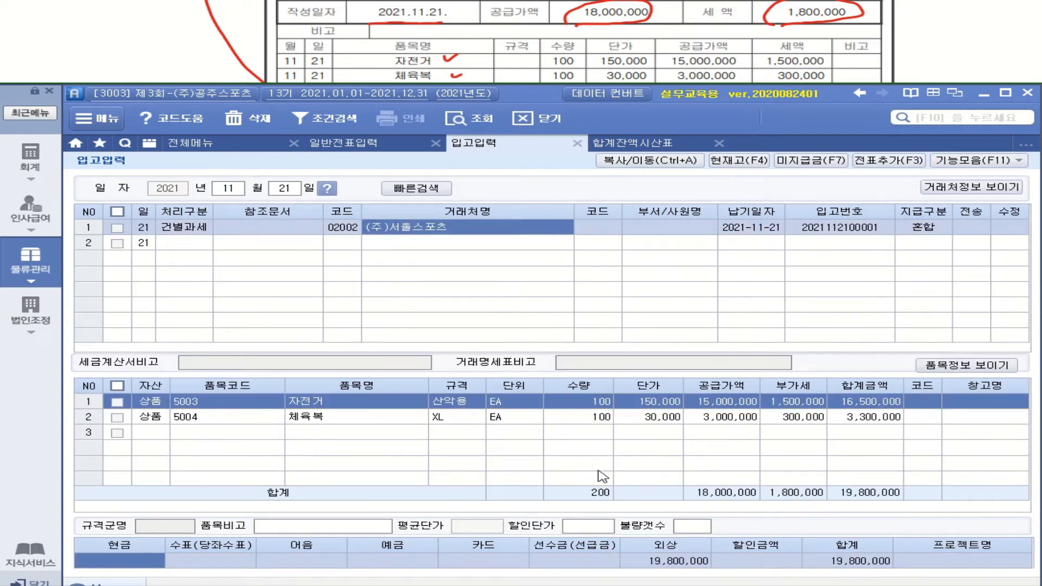
left_click(571, 564)
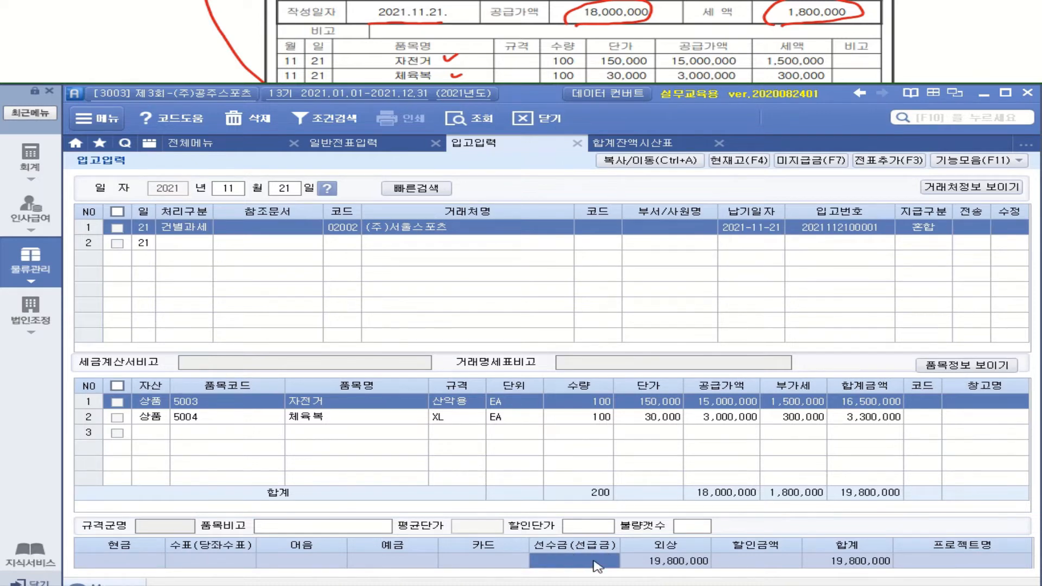
type("1800000")
key("Return")
Step: Allocate 18,000,000 of the receipt's payment to 예금
left_click(394, 562)
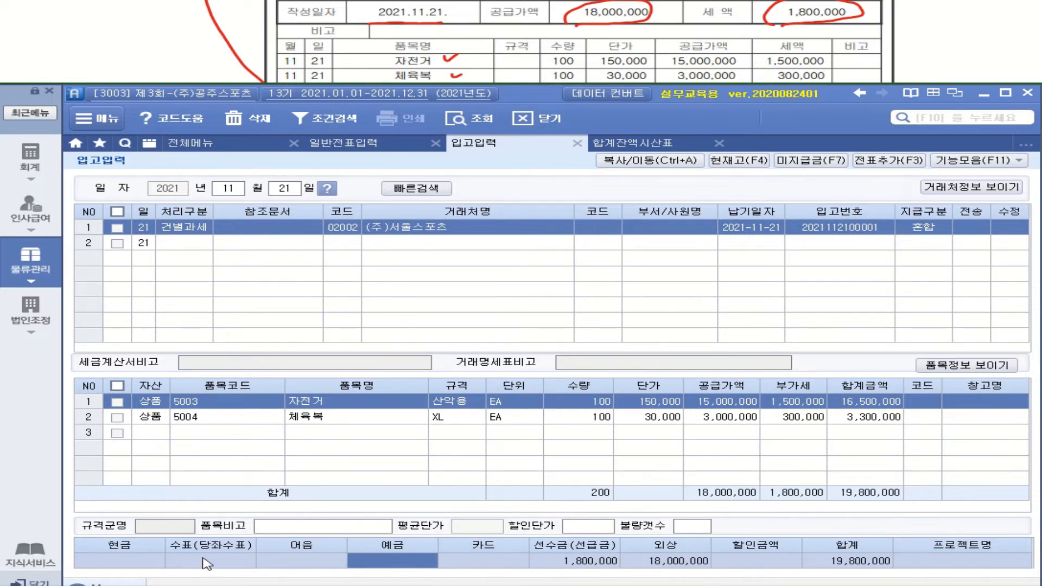
left_click(205, 563)
left_click(396, 562)
left_click(219, 567)
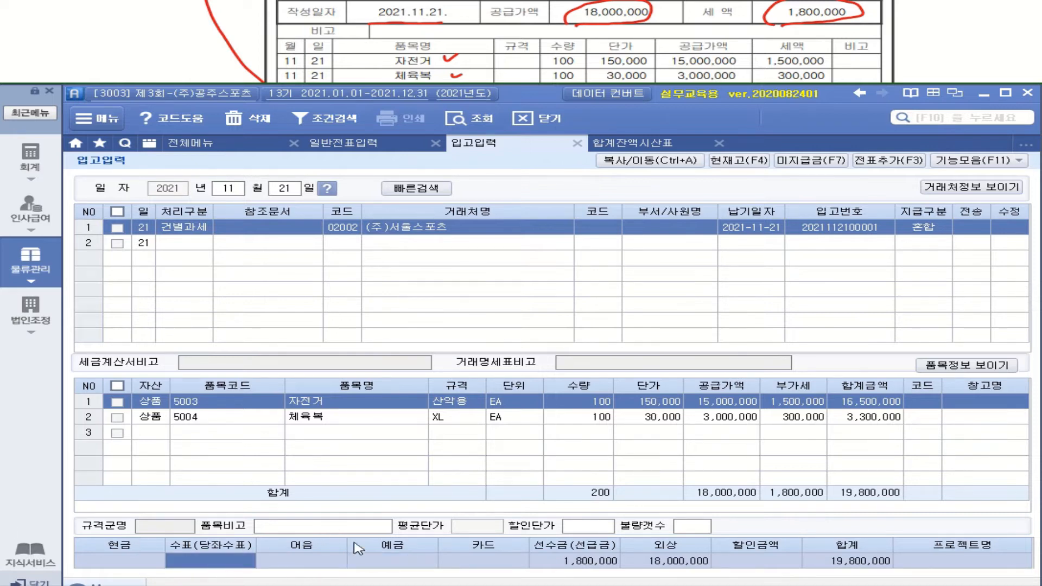
left_click(410, 562)
type("18000000")
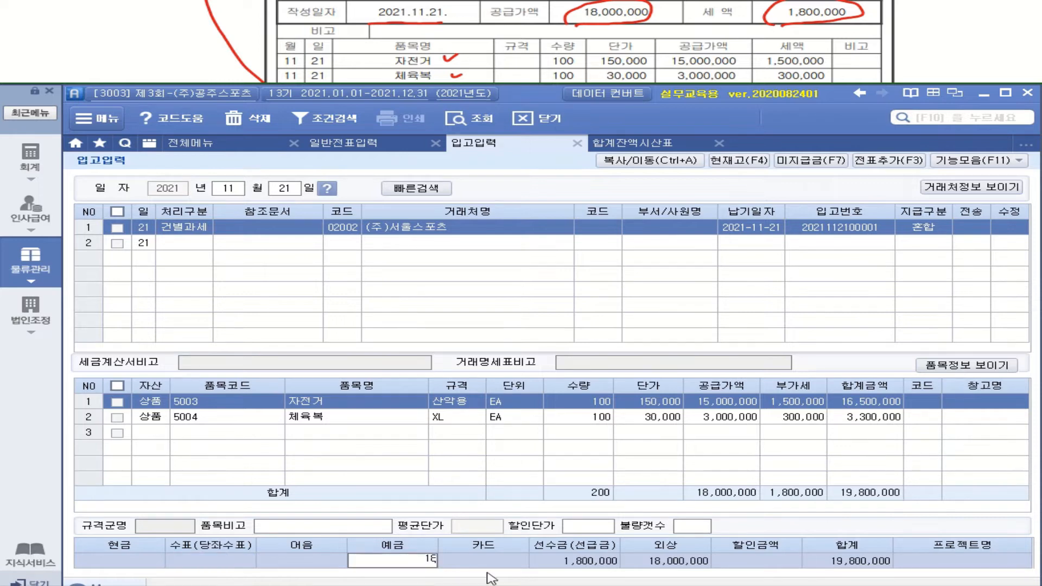
key("Return")
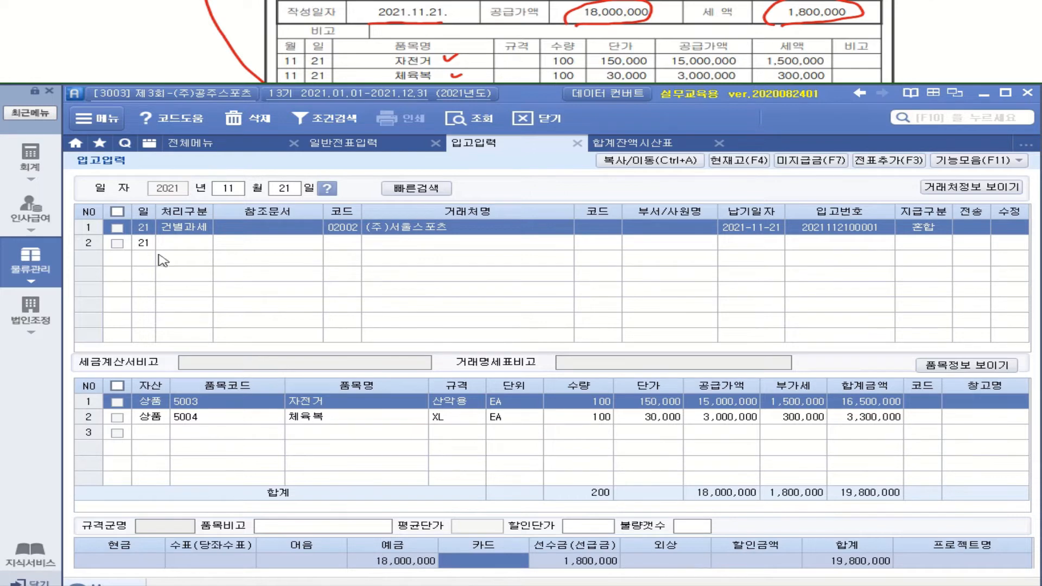
Step: Transfer the November 21 (주)서울스포츠 receipt to accounting through 전표추가
left_click(117, 229)
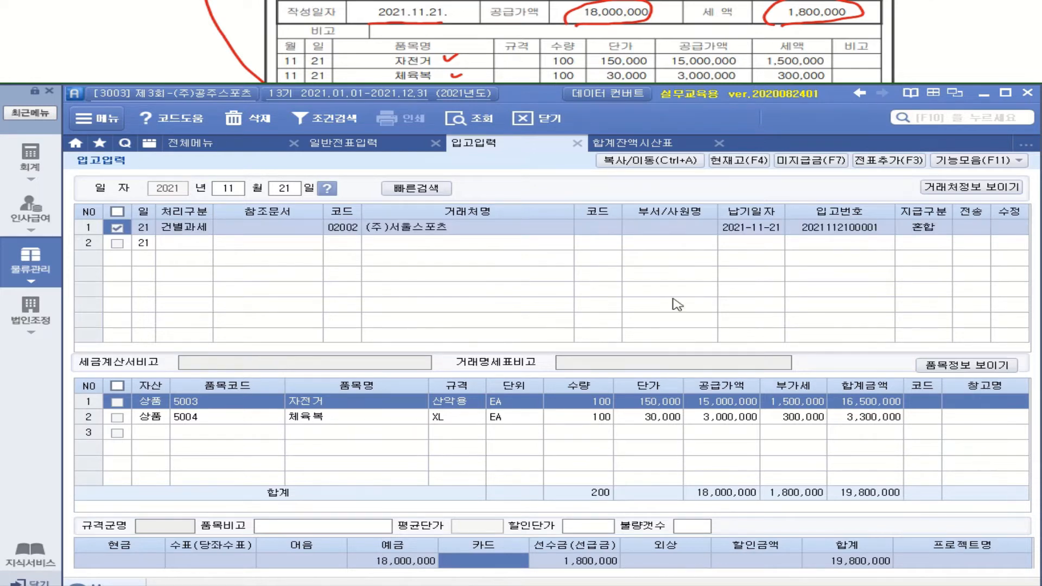
left_click(889, 160)
left_click(891, 186)
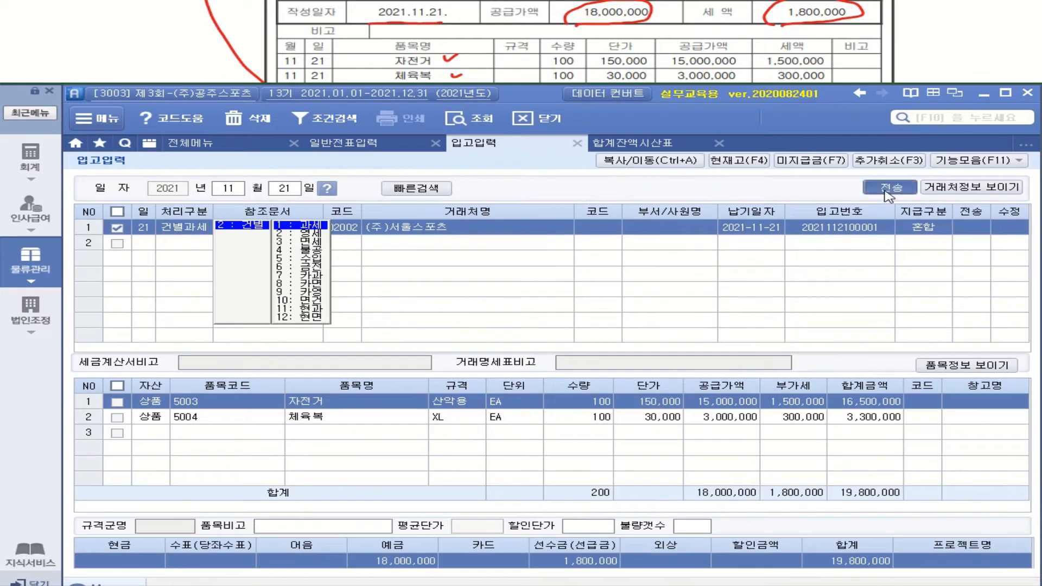
left_click(590, 306)
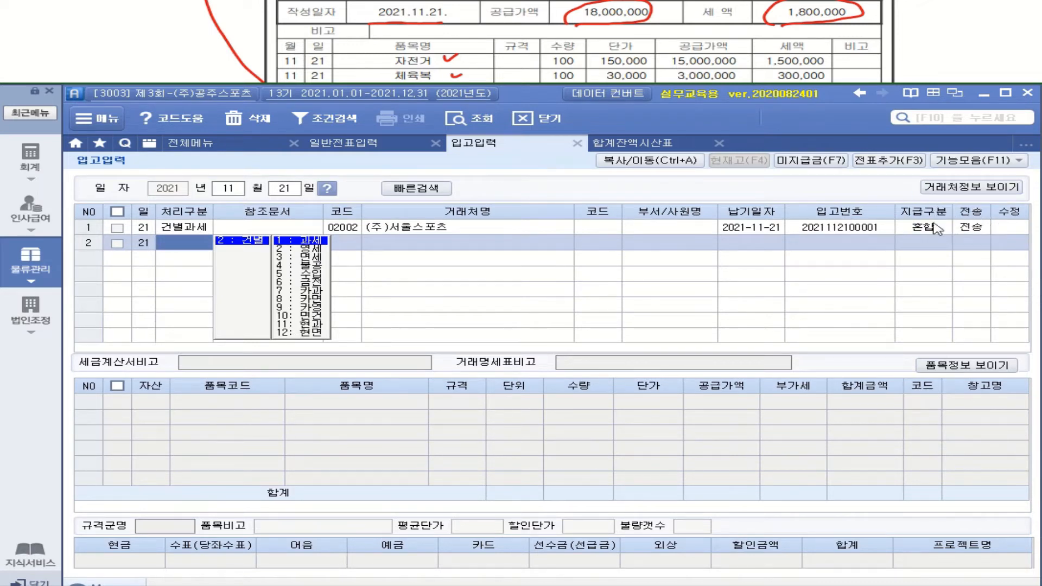
Step: Open 매입매출전표입력 for November 21 and select the transferred (주)서울스포츠 purchase voucher for 자전거외
left_click(33, 163)
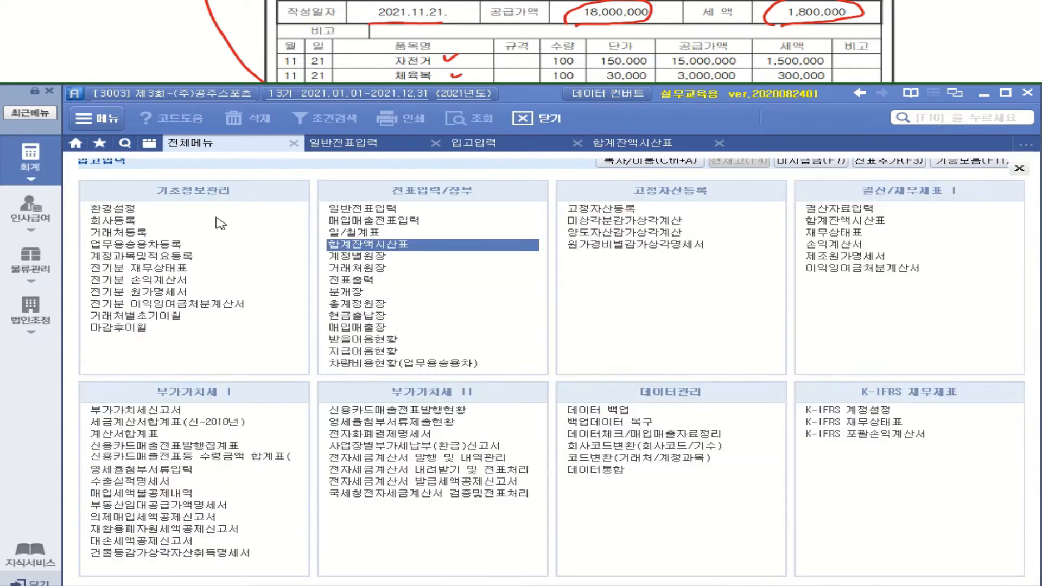
left_click(380, 220)
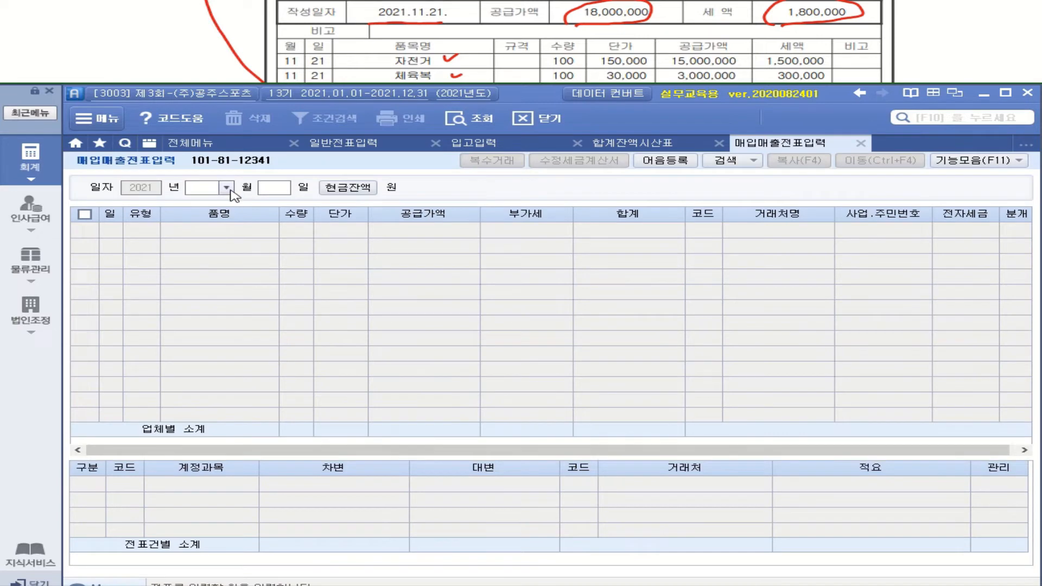
left_click(226, 187)
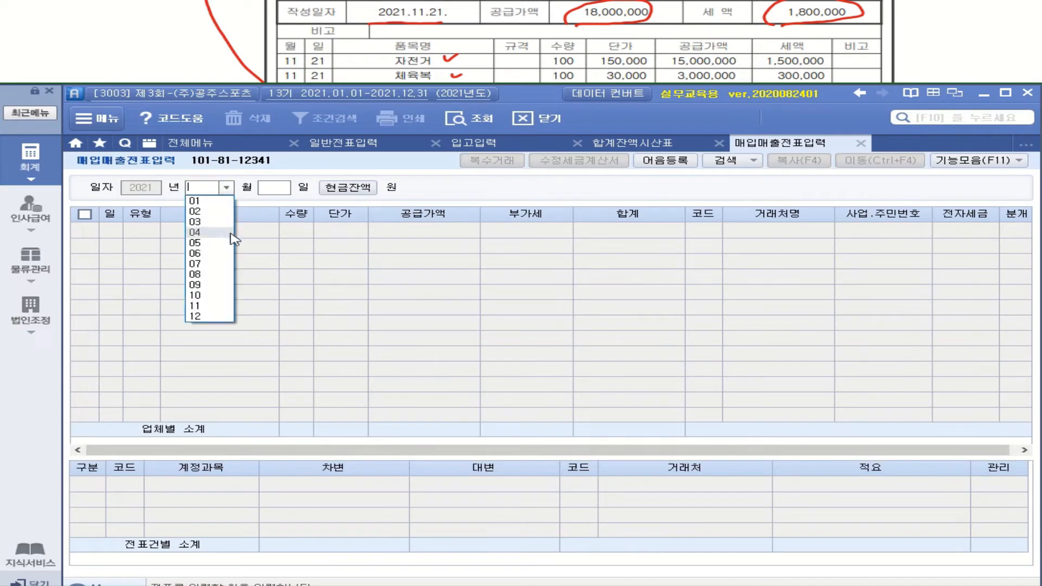
left_click(221, 307)
type("21")
key("Return")
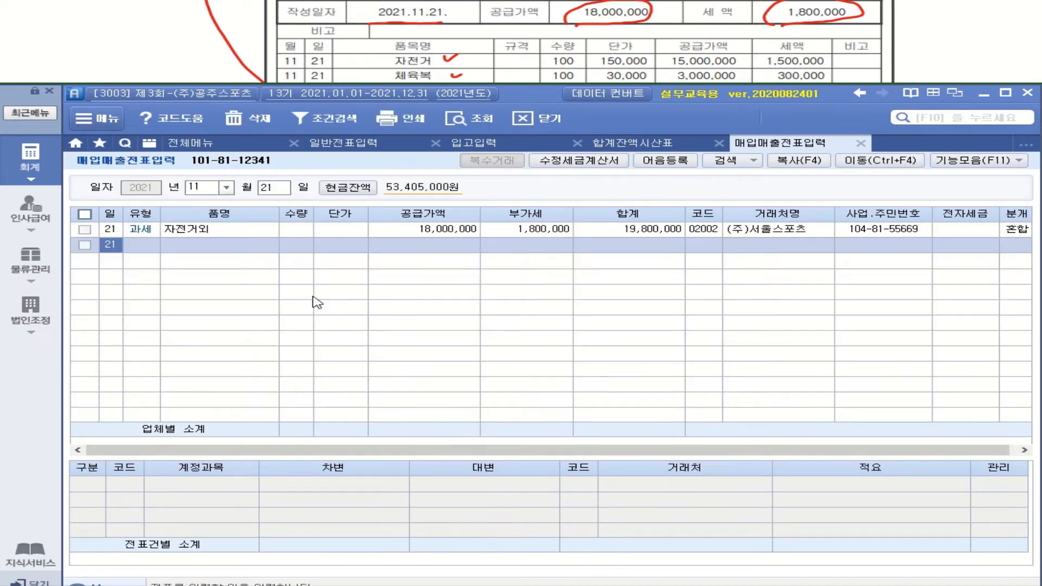
left_click(221, 232)
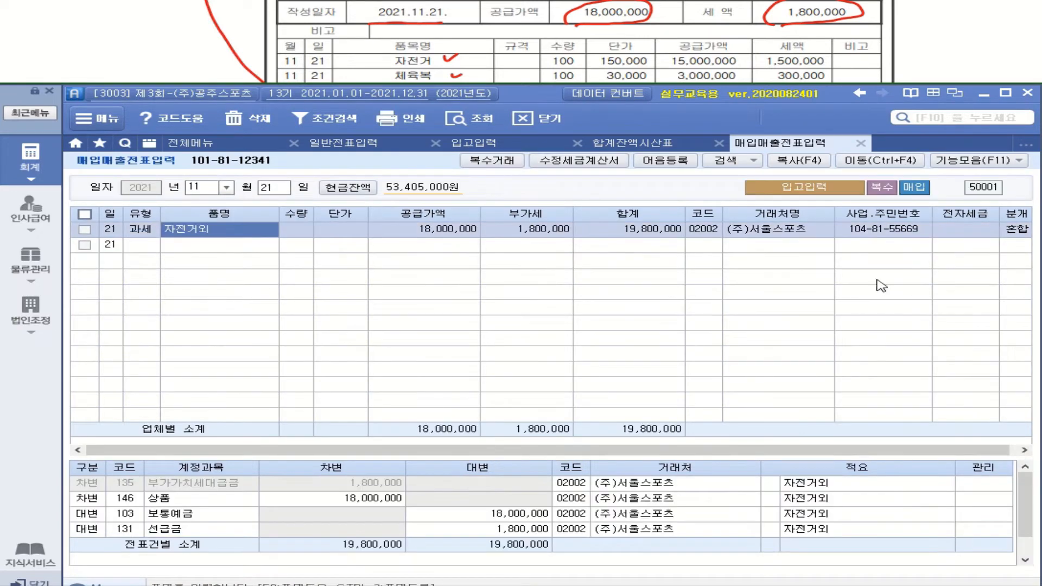
Step: Mark the (주)서울스포츠 purchase voucher's electronic tax invoice field as 전자입력
left_click(964, 231)
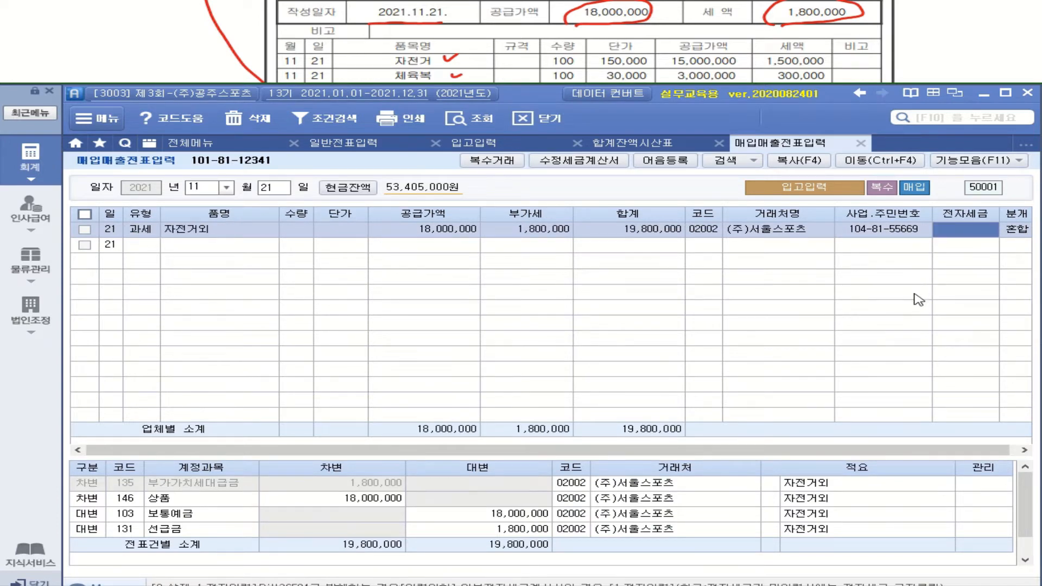
type("1")
key("Return")
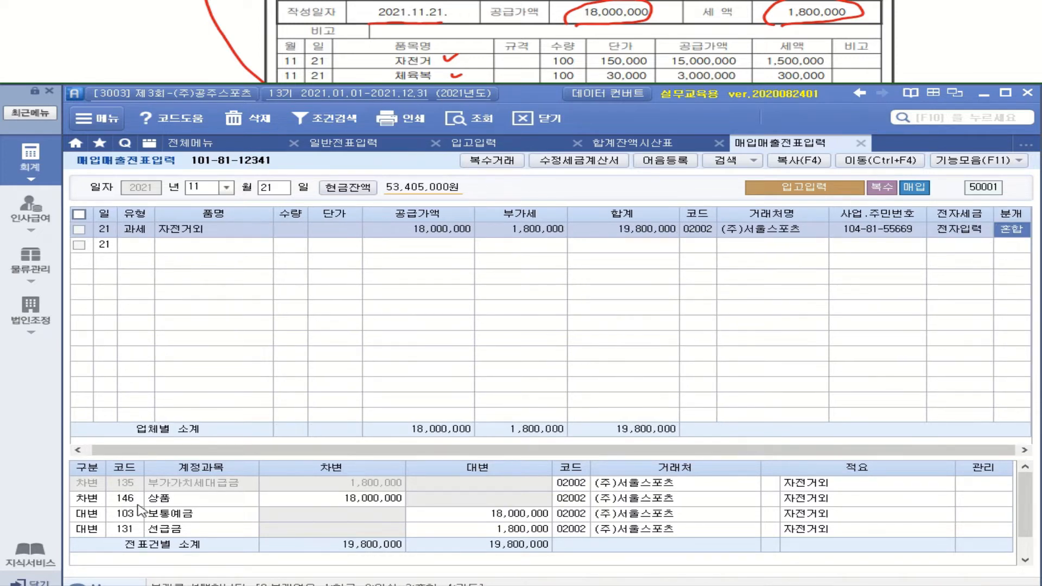
Step: Change the account of the voucher's 18,000,000 credit line to 102 당좌예금
left_click(126, 519)
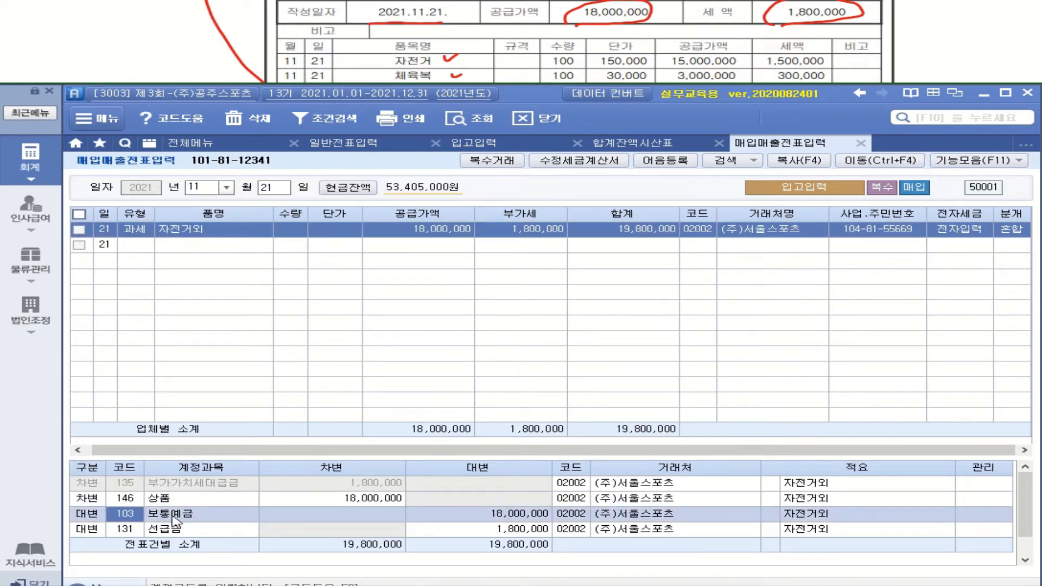
type("102")
key("Return")
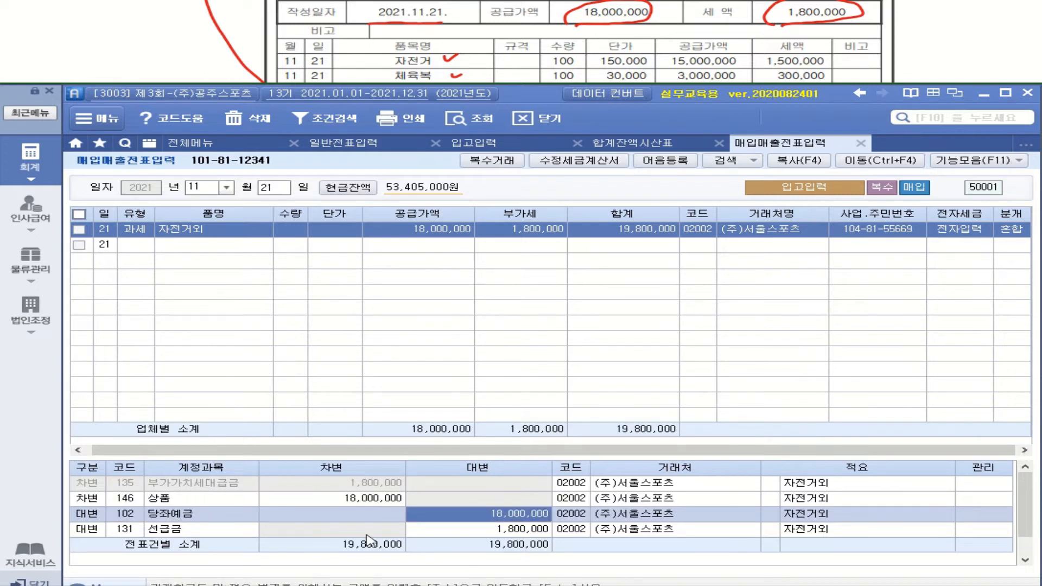
left_click(574, 515)
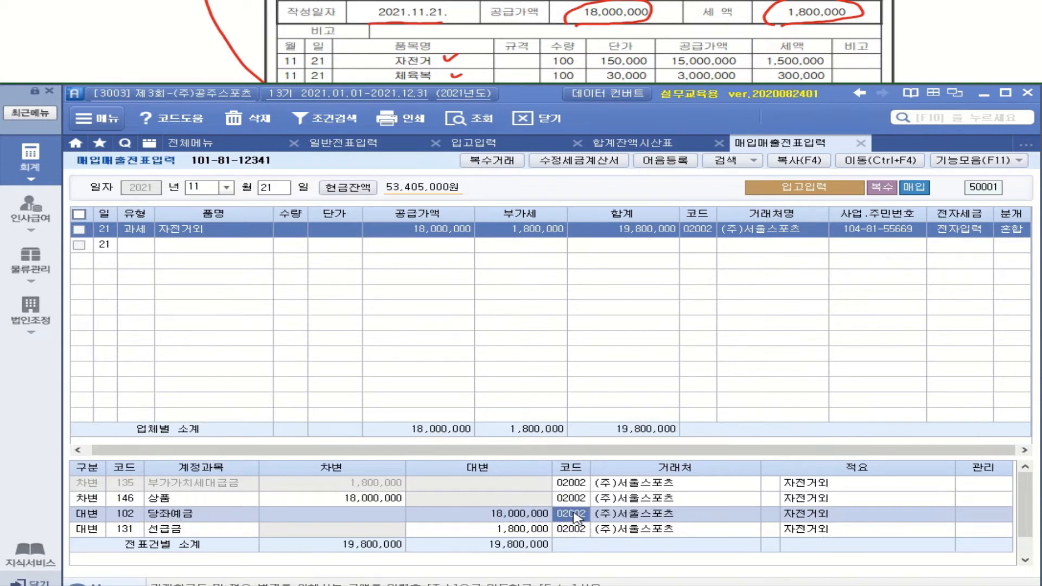
type("기어")
key("Return")
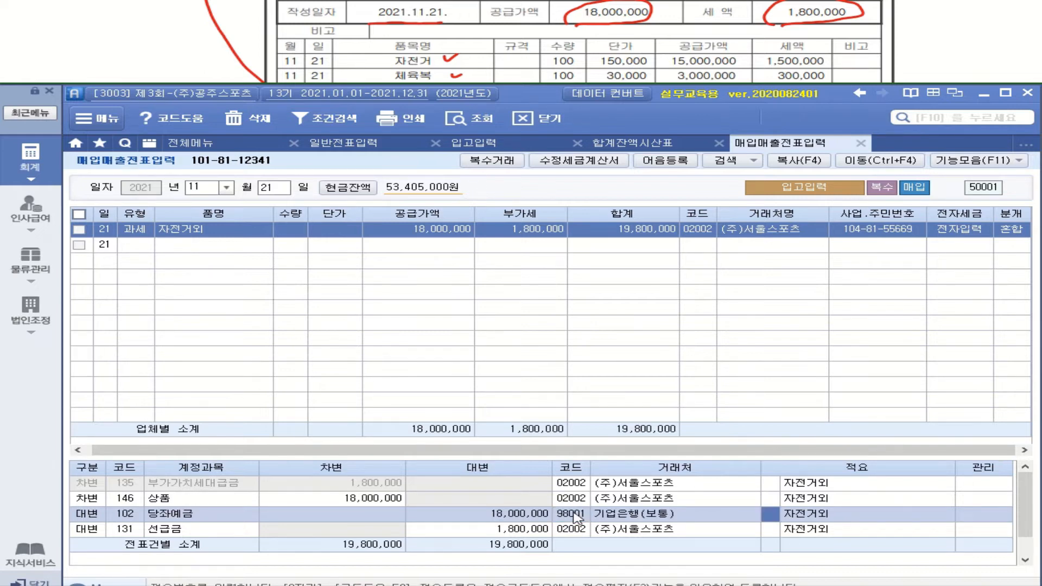
Step: Set the trading partner of the 당좌예금 credit line to 98000 외환은행(당좌) and move on to a new voucher row
left_click(576, 515)
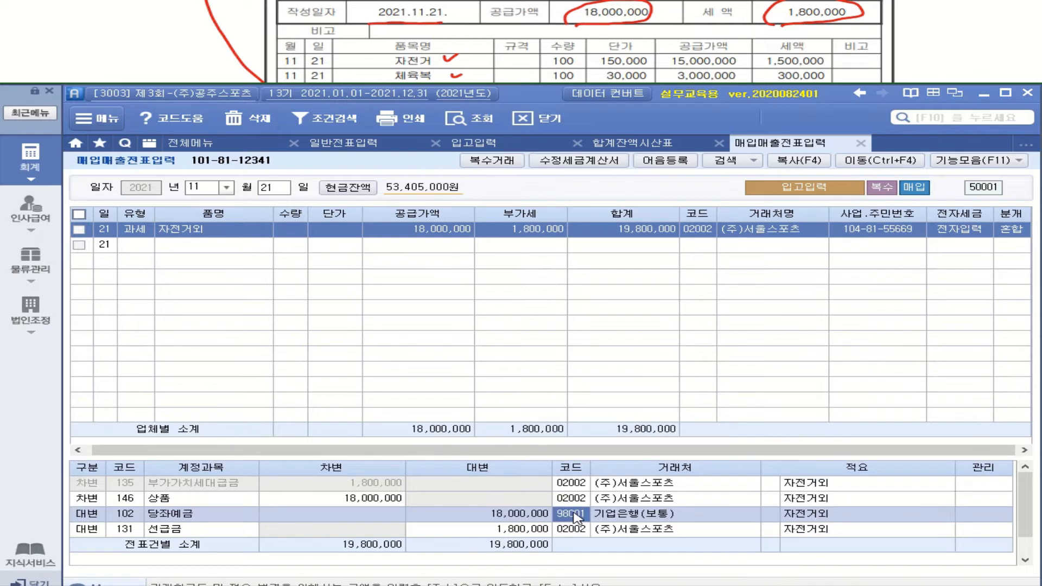
type("국")
type("환")
key("Return")
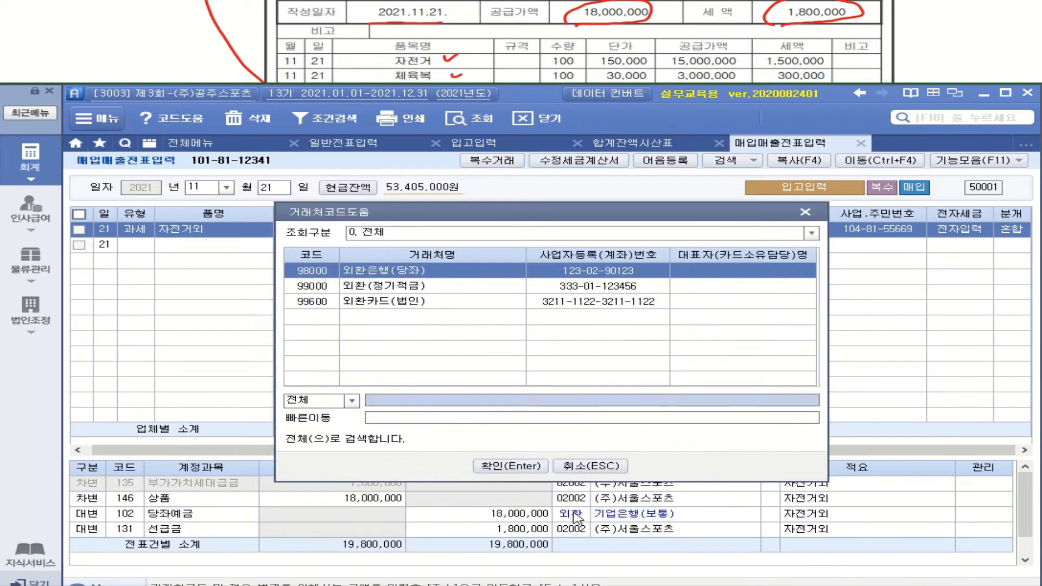
double_click(409, 274)
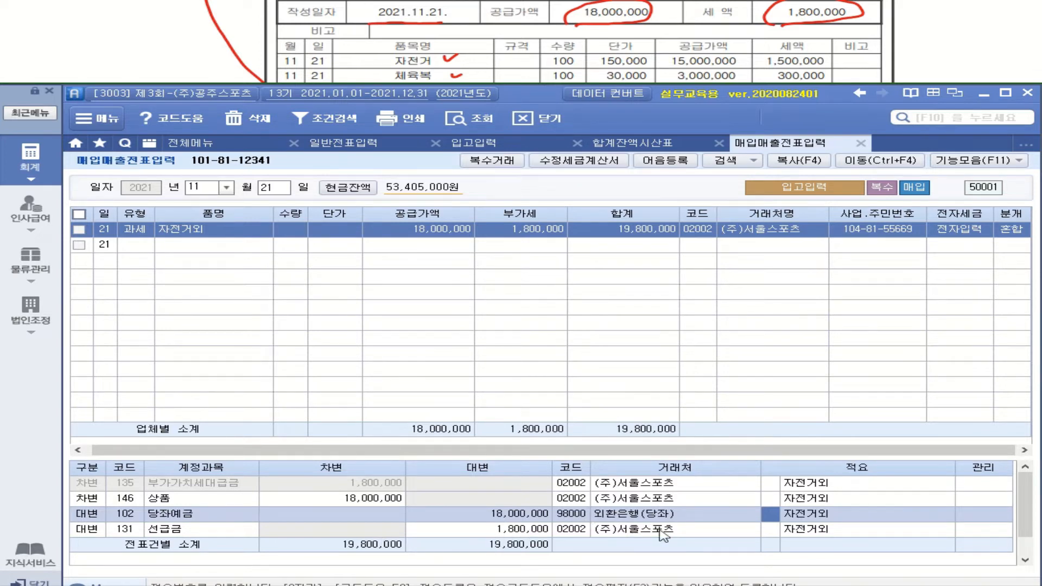
left_click(635, 531)
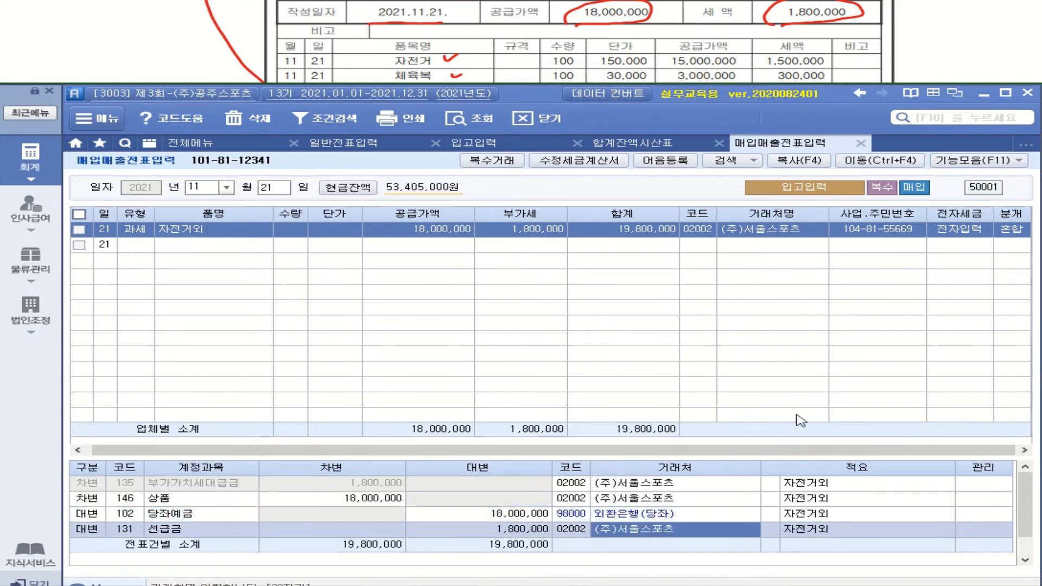
left_click(158, 247)
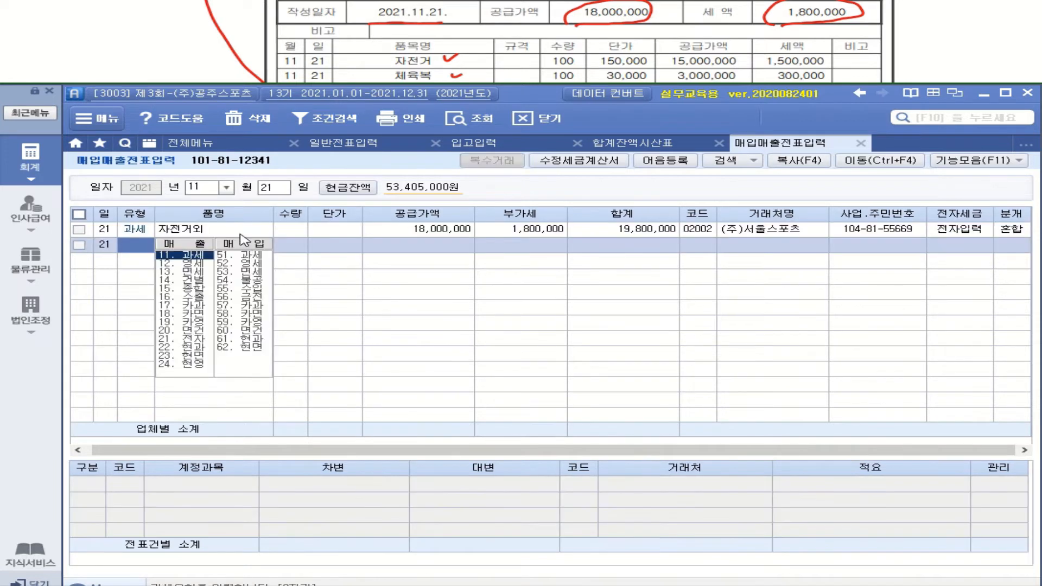
Step: Reselect the (주)서울스포츠 voucher and check the account and trading partner of its 당좌예금 line
left_click(242, 229)
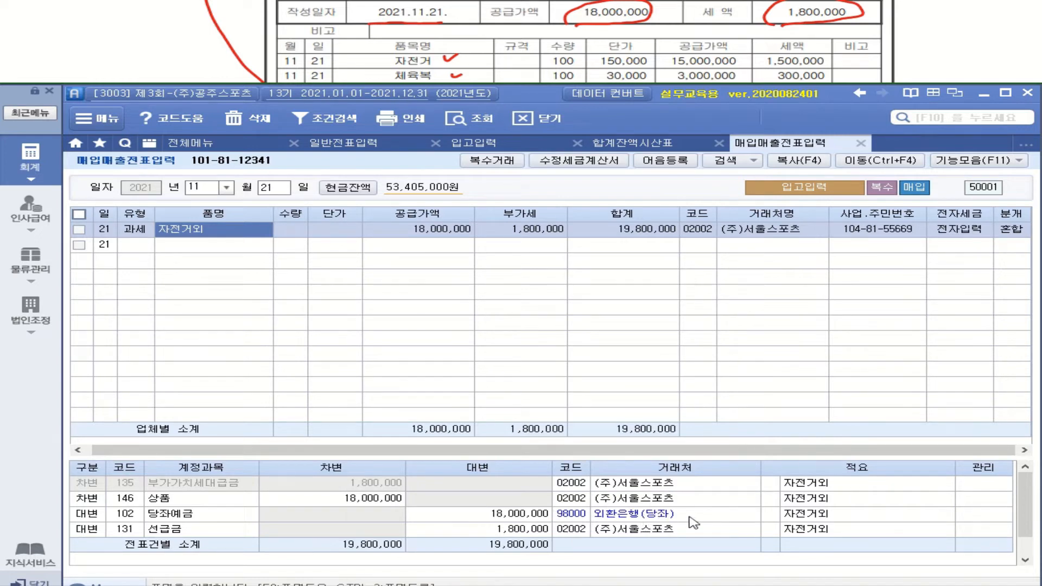
left_click(131, 516)
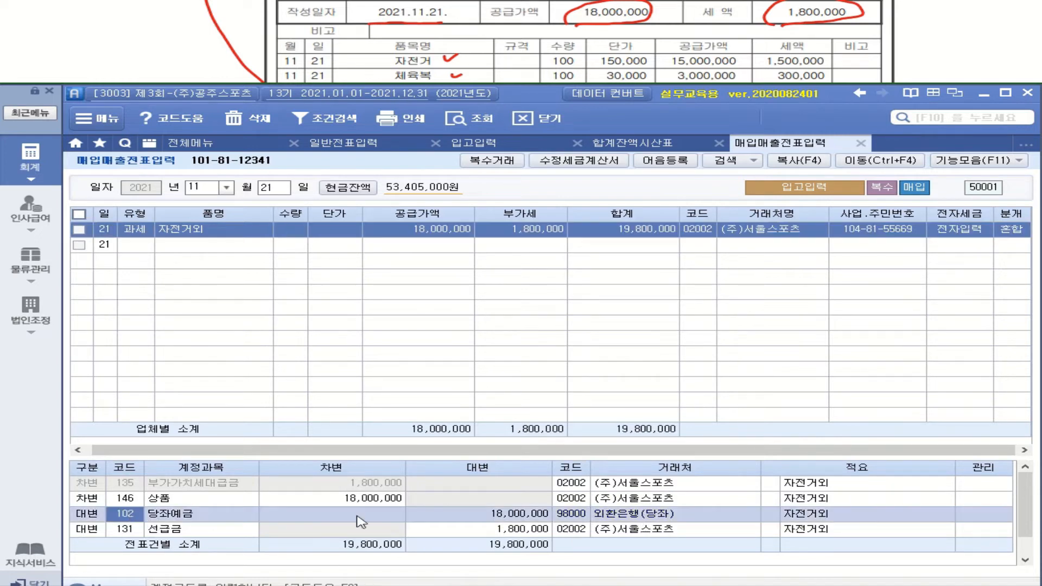
left_click(624, 521)
left_click(577, 520)
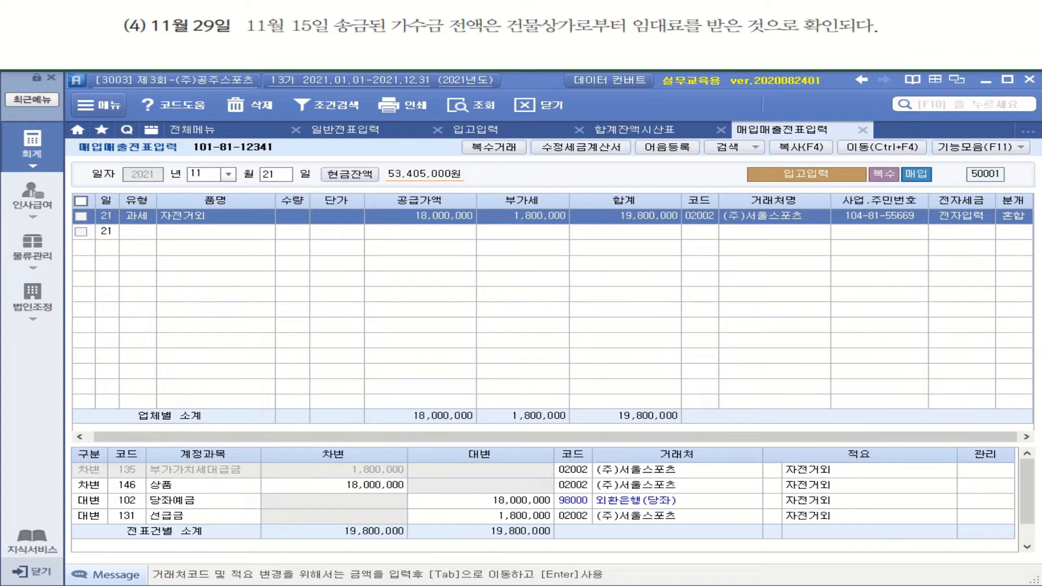
mouse_move(413, 18)
left_mouse_down()
mouse_move(429, 32)
mouse_move(475, 33)
left_mouse_up()
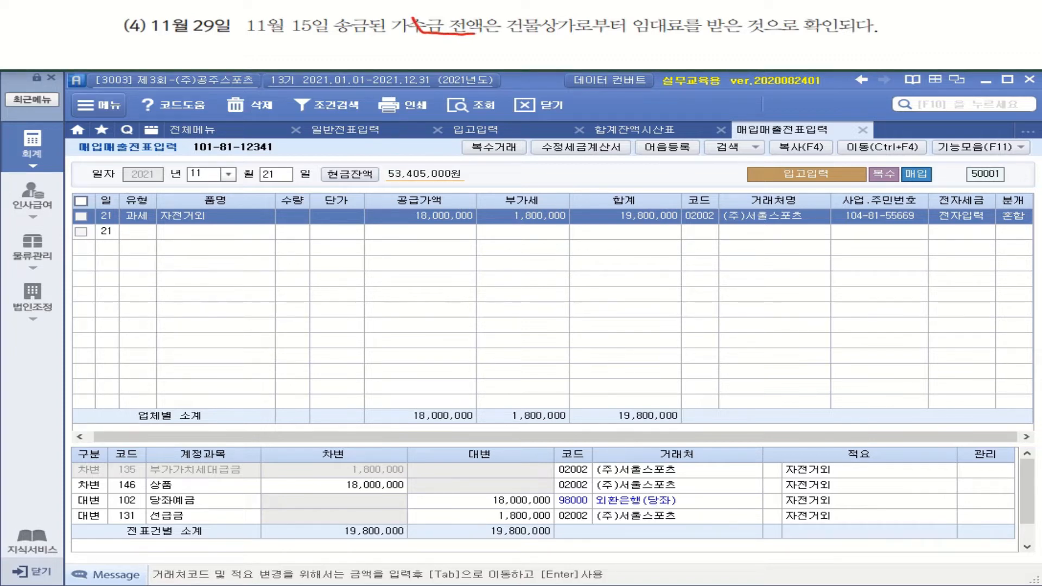
left_click_drag(633, 33, 886, 38)
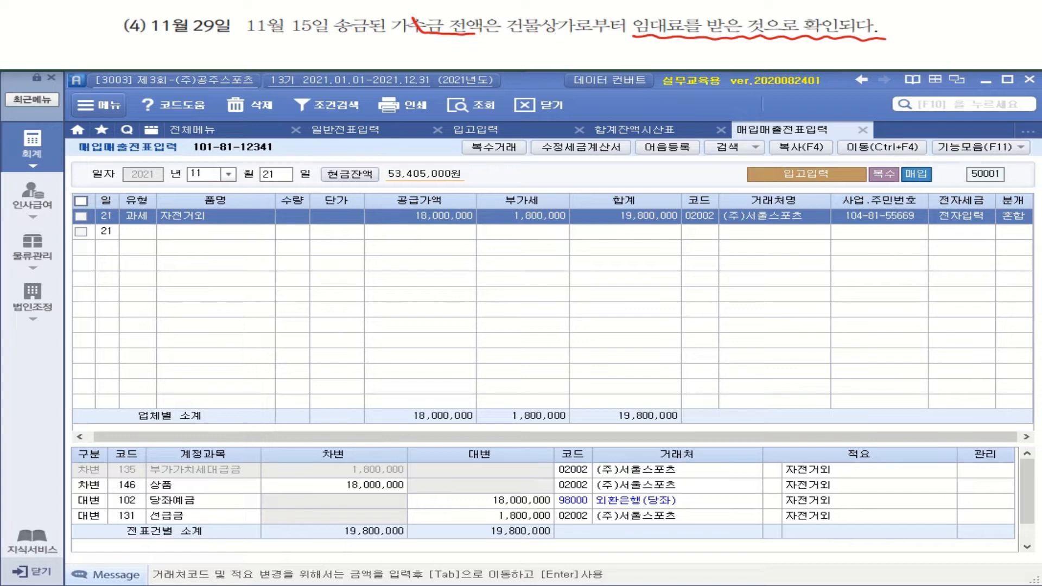
mouse_move(416, 28)
left_mouse_down()
mouse_move(443, 10)
mouse_move(461, 27)
mouse_move(455, 59)
left_mouse_up()
left_click_drag(295, 43, 300, 55)
left_click_drag(314, 47, 328, 51)
mouse_move(319, 53)
left_mouse_down()
mouse_move(348, 52)
mouse_move(339, 61)
left_mouse_up()
left_click_drag(352, 39, 368, 45)
left_click_drag(352, 51, 356, 52)
left_click_drag(512, 44, 512, 48)
left_click_drag(525, 39, 526, 51)
left_click(532, 50)
left_click_drag(492, 55, 511, 64)
left_click_drag(505, 58, 557, 59)
left_click_drag(559, 43, 579, 64)
mouse_move(595, 42)
left_mouse_down()
mouse_move(591, 53)
mouse_move(602, 45)
left_mouse_up()
left_click_drag(584, 54, 611, 51)
left_click_drag(623, 41, 634, 56)
left_click_drag(642, 40, 648, 63)
mouse_move(533, 43)
left_mouse_down()
mouse_move(580, 66)
mouse_move(618, 38)
mouse_move(706, 56)
mouse_move(696, 59)
left_mouse_up()
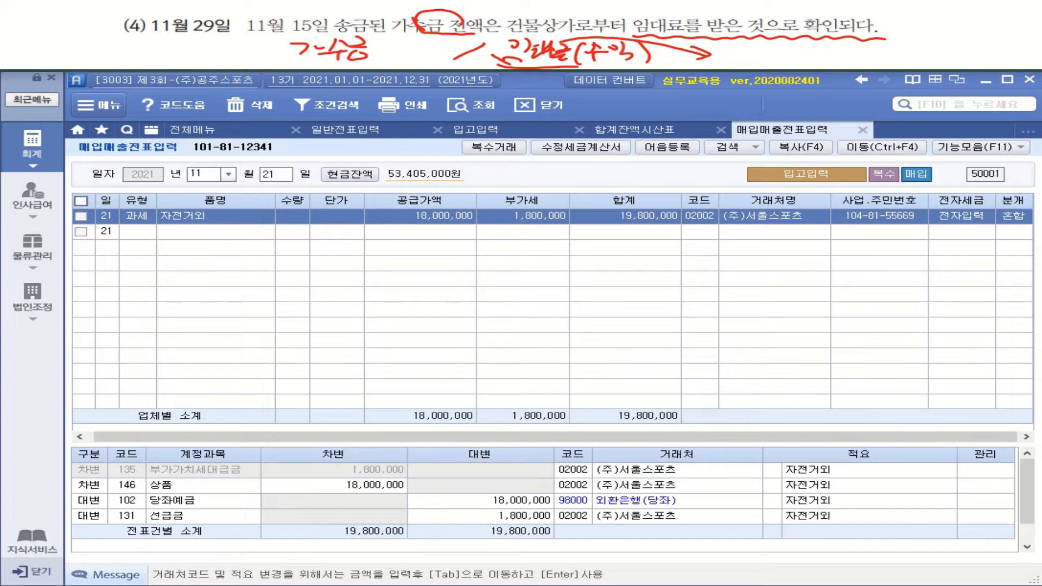
Step: Open 일반전표입력 and load the vouchers for November 29
left_click(34, 152)
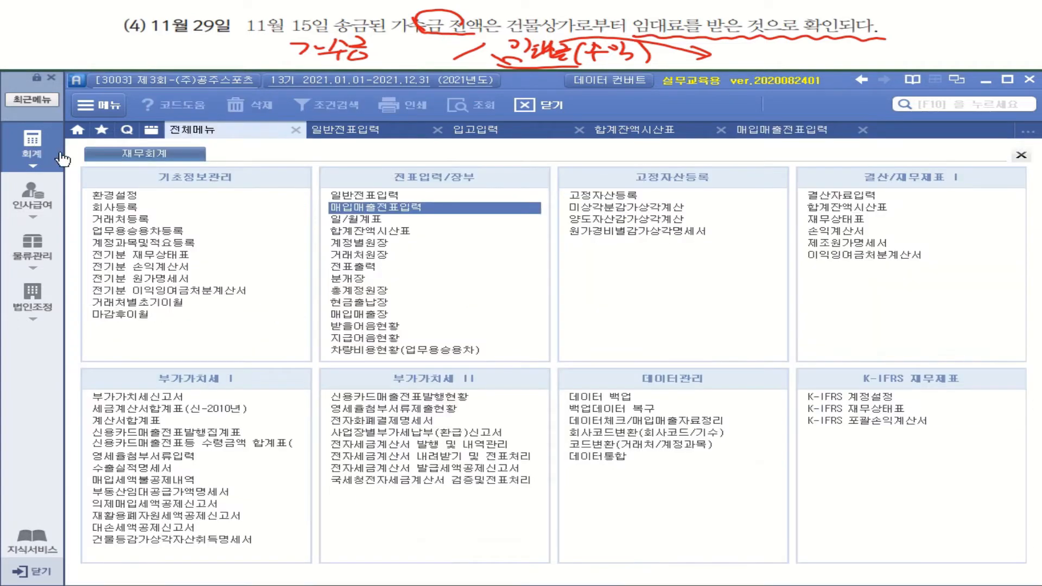
left_click(370, 193)
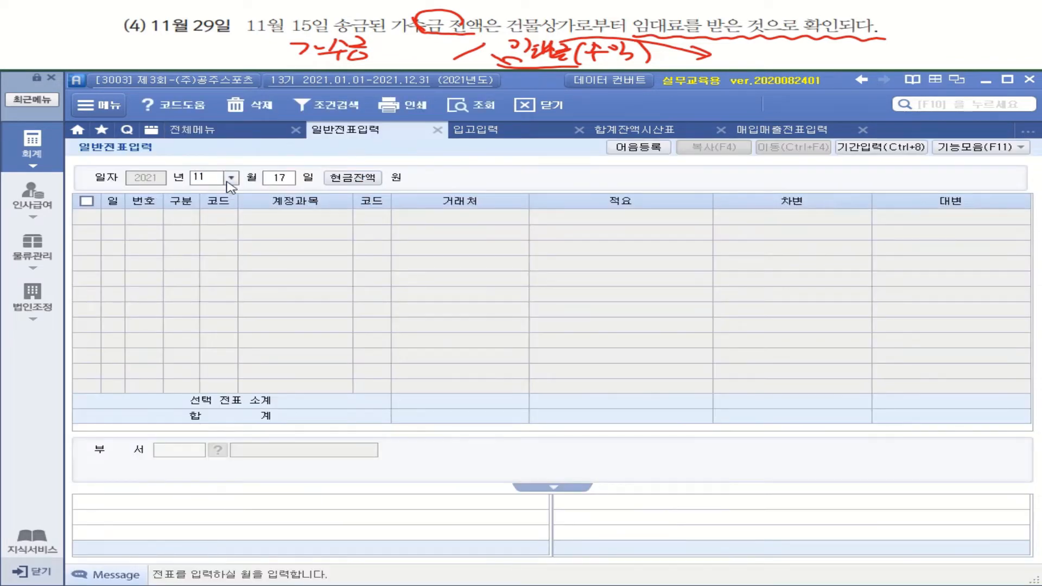
left_click(279, 181)
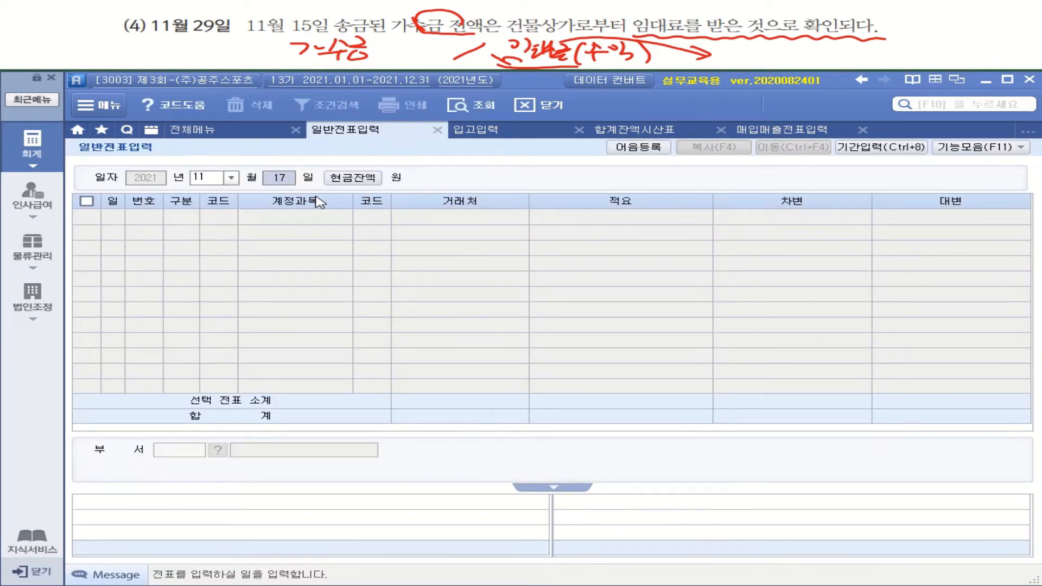
type("29")
key("Return")
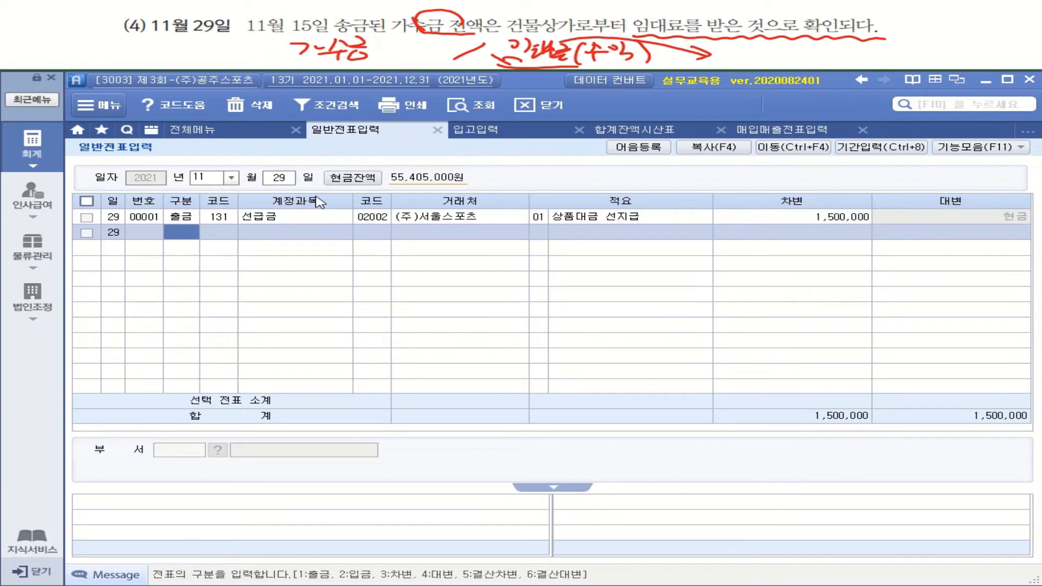
Step: Start a 차변 line with account 257 가수금, leaving the trading partner and description blank
type("3")
key("Return")
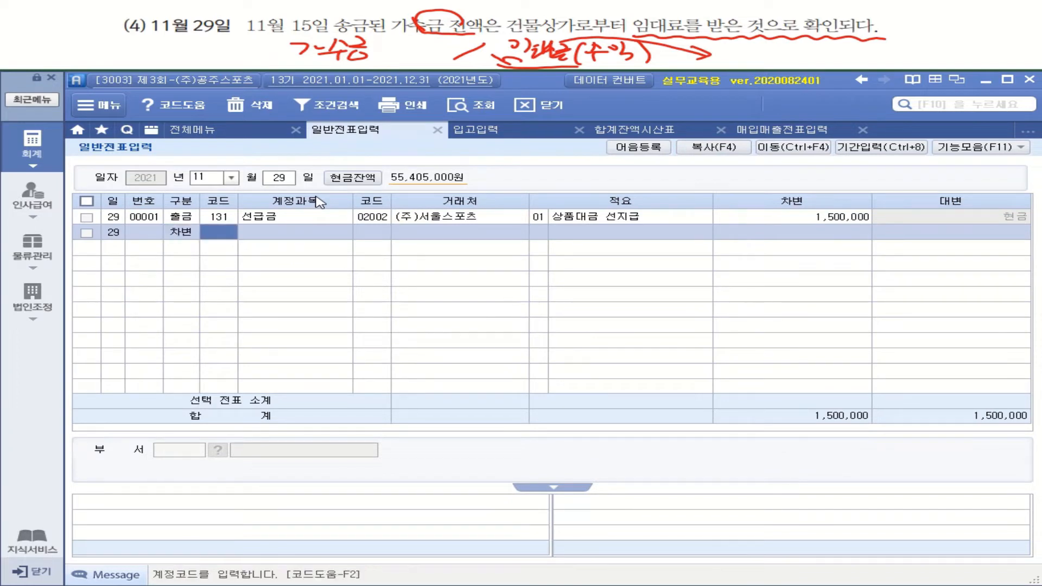
type("가숙금")
key("Return")
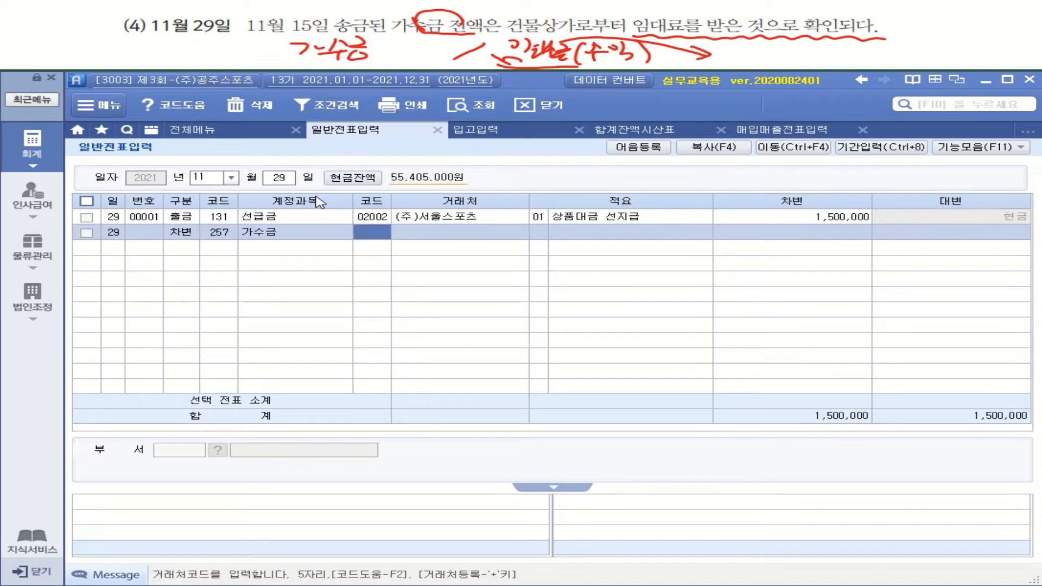
key("Return")
key("Return")
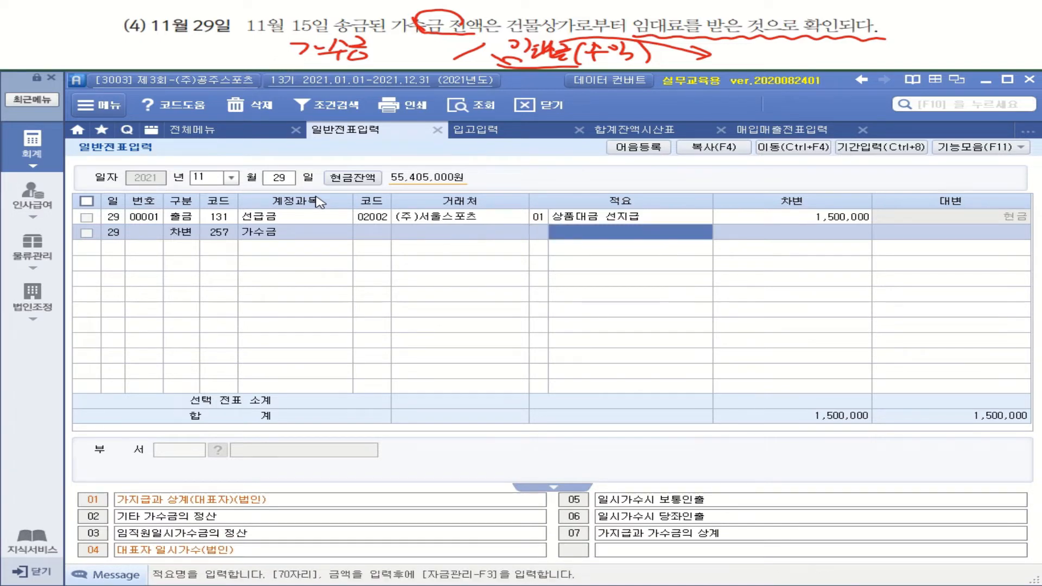
key("Return")
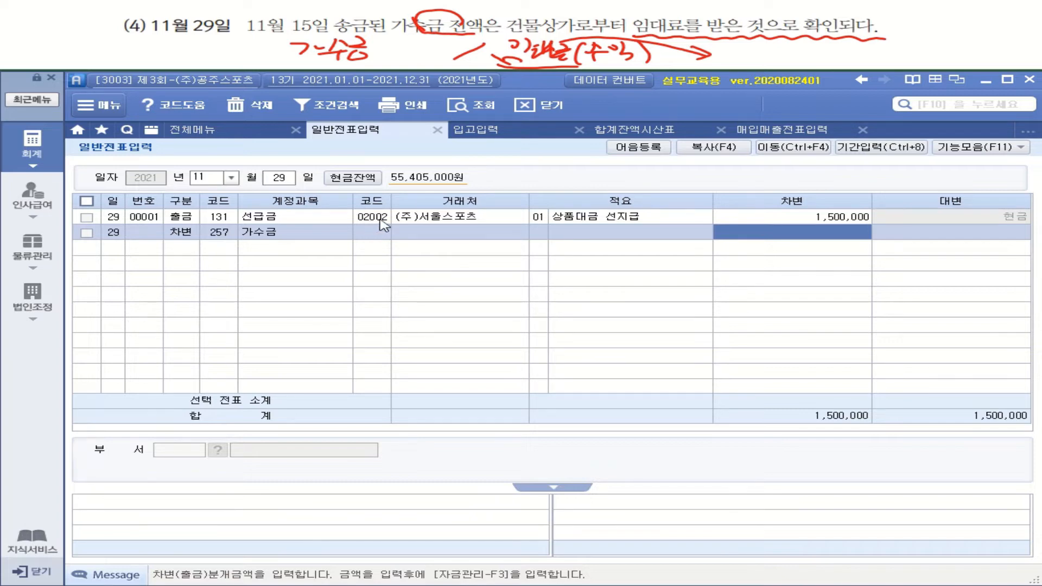
Step: Look up the 가수금 credit balance in 합계잔액시산표 as of November 15
left_click(630, 131)
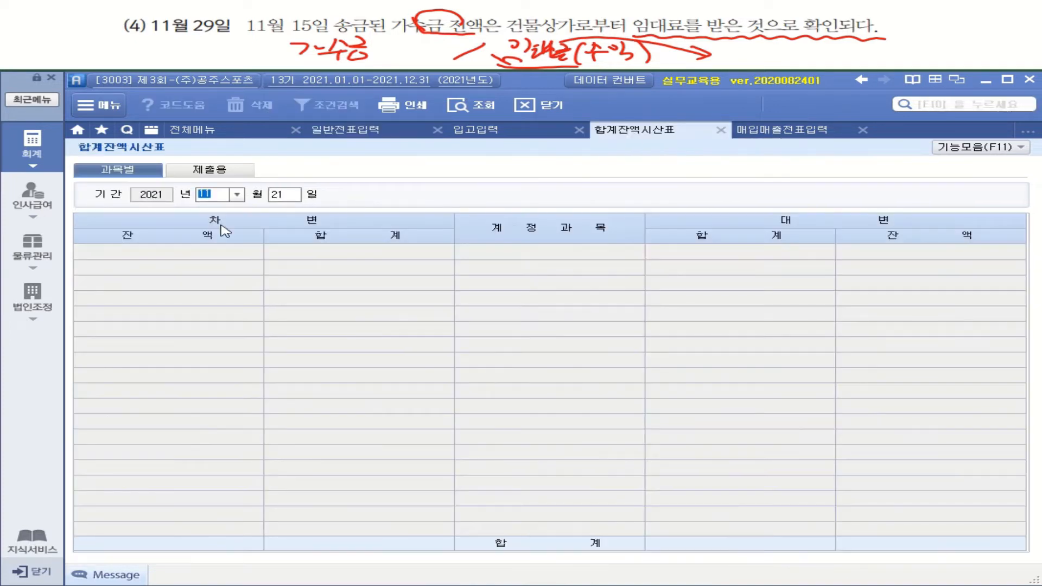
left_click(278, 198)
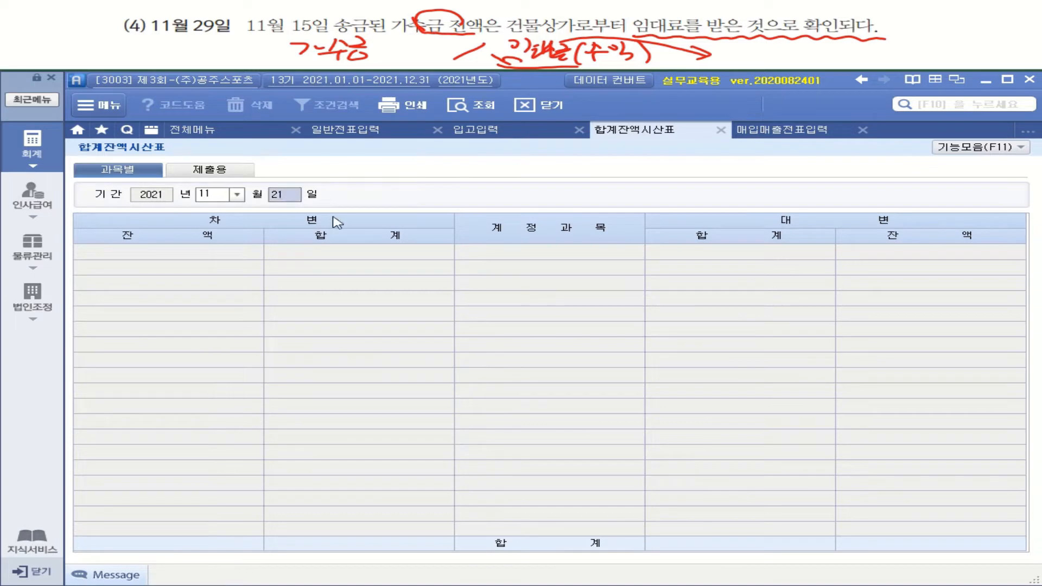
type("15")
key("Return")
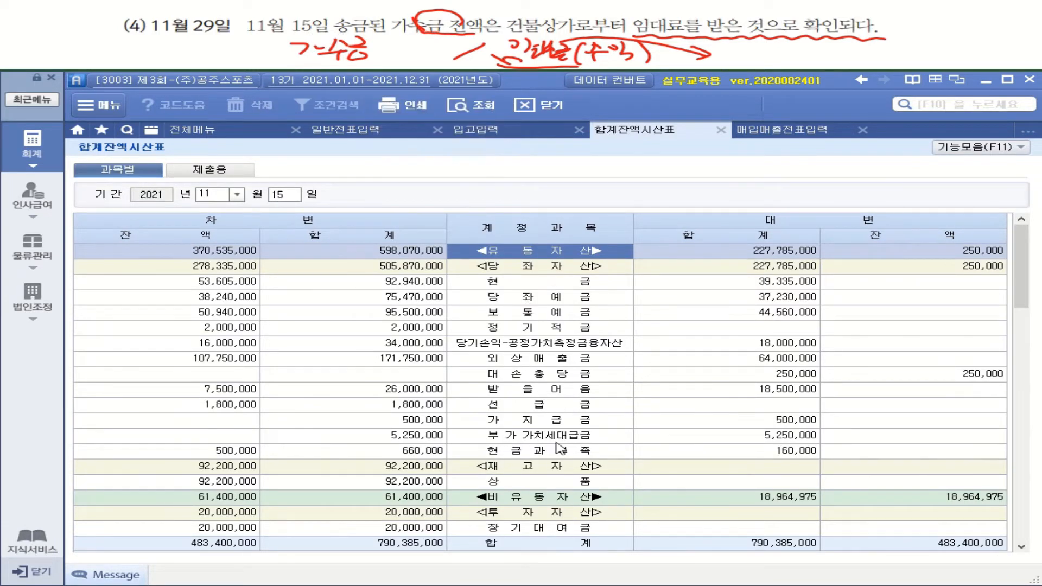
scroll(619, 428, "down", 5)
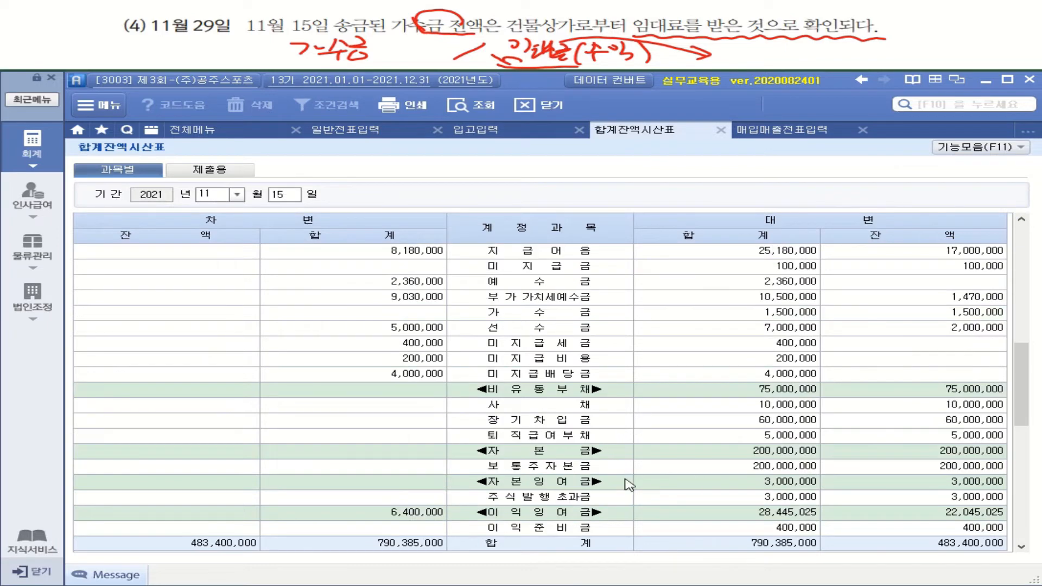
scroll(624, 477, "down", 5)
scroll(630, 485, "up", 6)
left_click(951, 313)
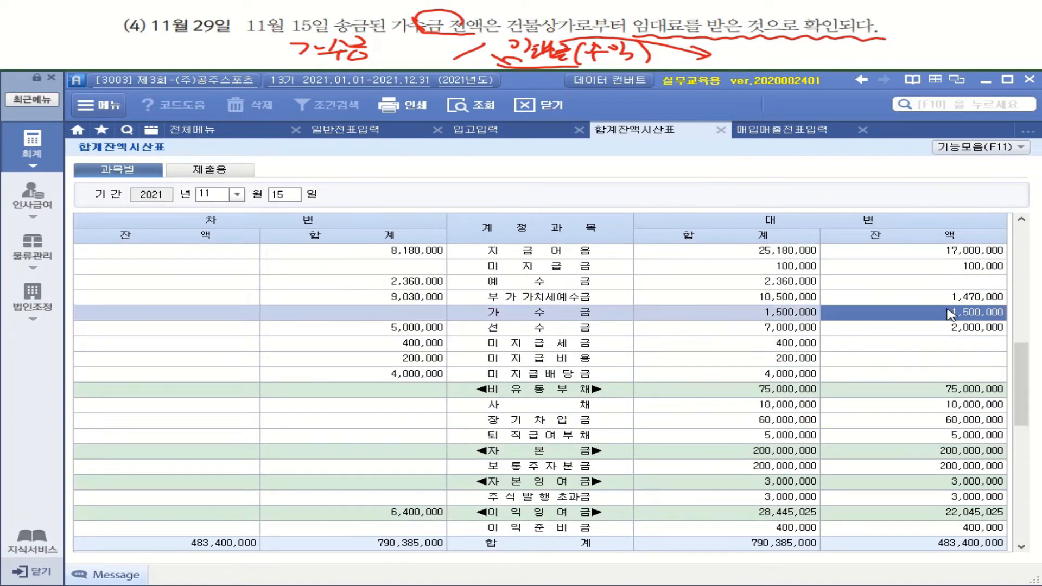
Step: Examine the 계정별원장 details behind the 가수금 balance, checking its November 15 credit entry
double_click(950, 313)
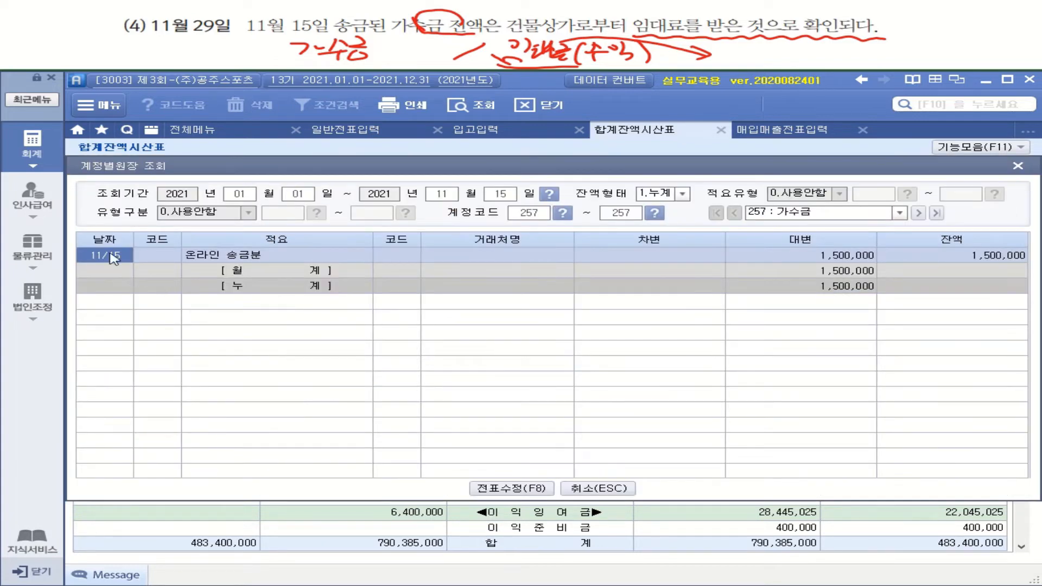
left_click(856, 259)
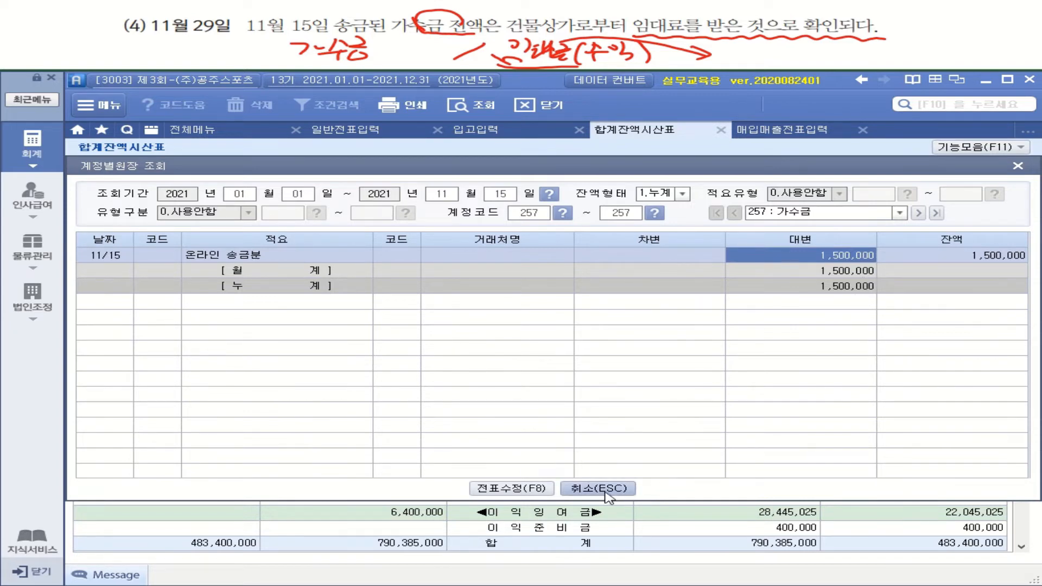
left_click(624, 490)
Step: Return to 일반전표입력 and set the 차변 amount of the November 29 가수금 line to 1,500,000
left_click(333, 132)
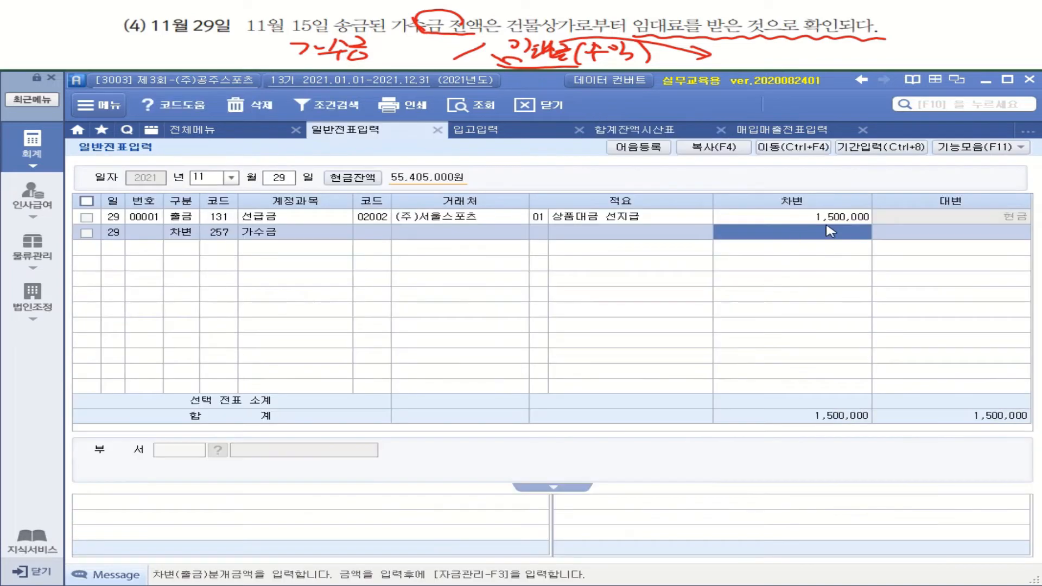
type("1500000")
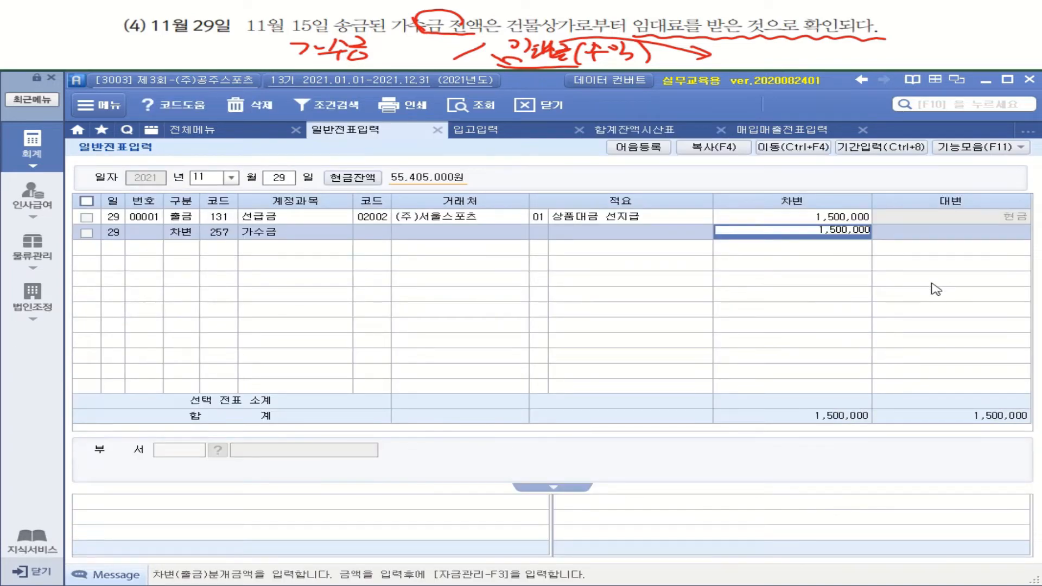
key("Return")
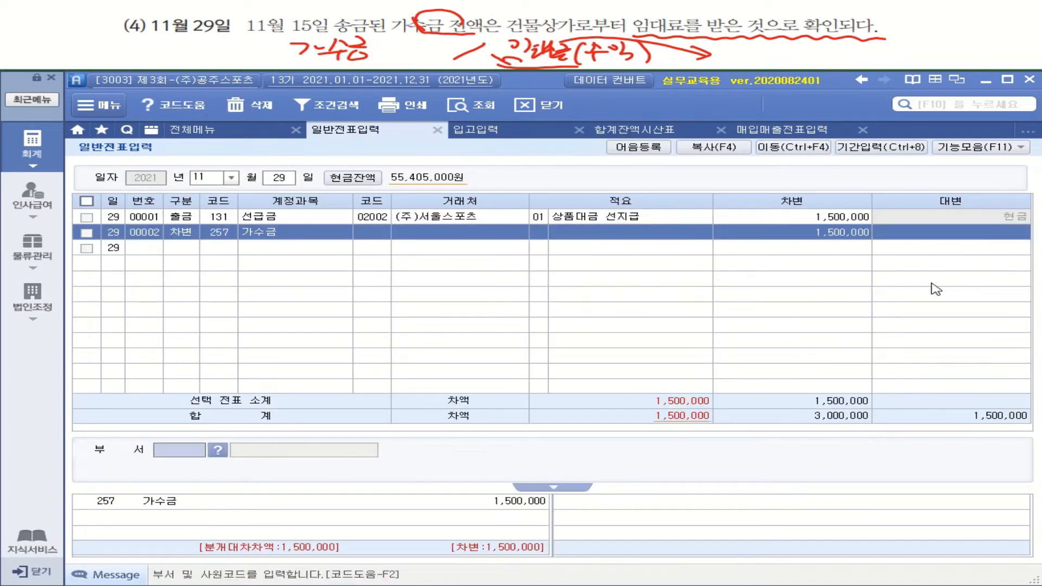
key("Return")
Step: Add a 대변 line with account 904 임대료 and amount 1,500,000, leaving the trading partner and description blank
type("4")
key("Return")
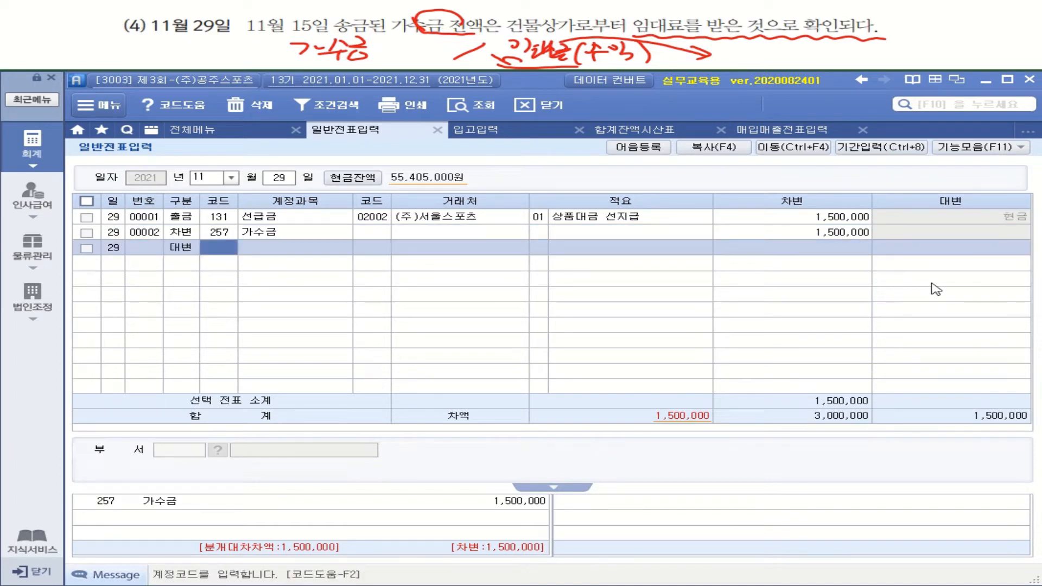
type("임대")
key("Return")
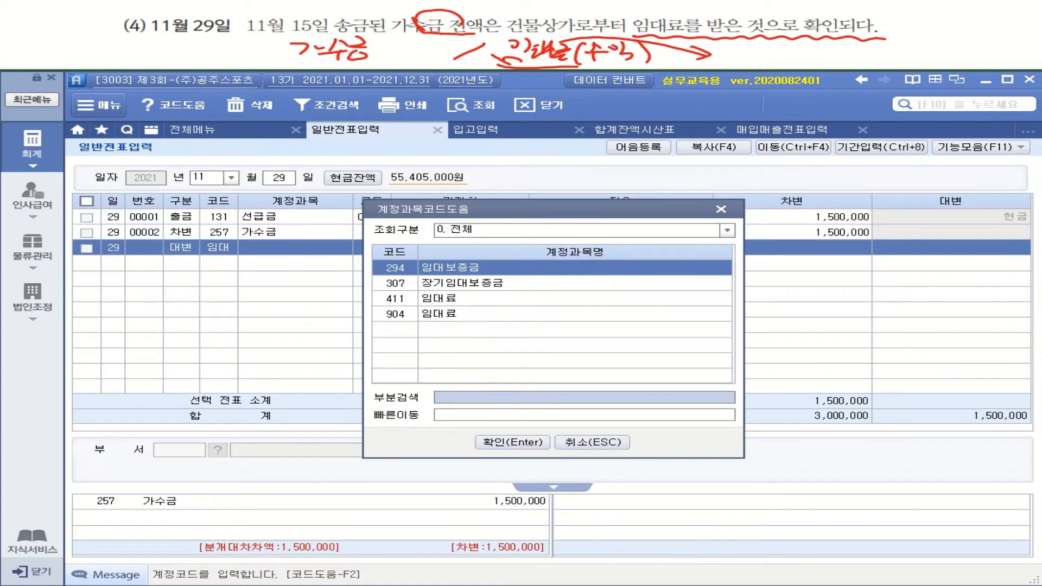
left_click(456, 315)
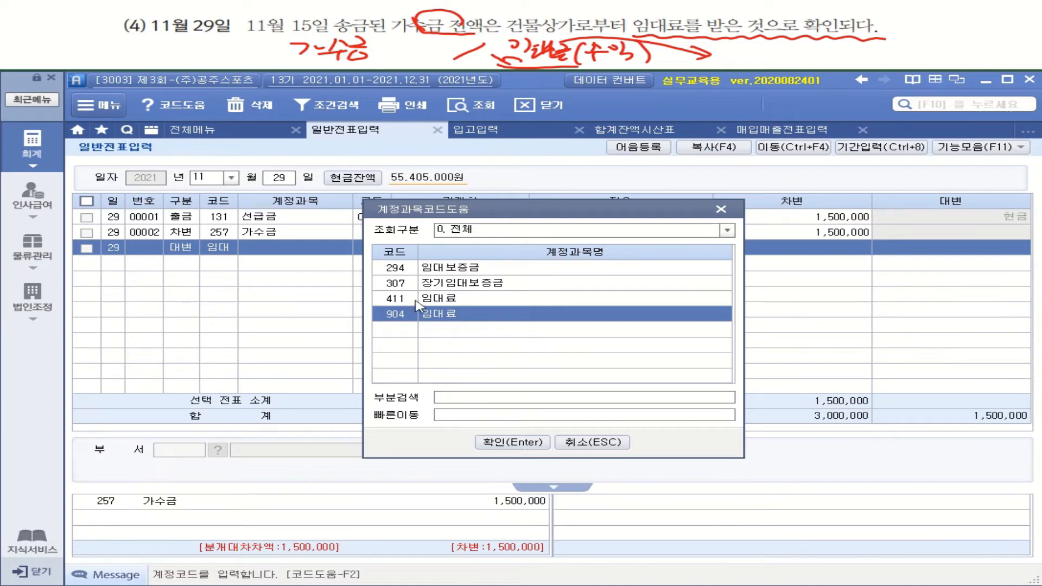
double_click(449, 321)
key("Return")
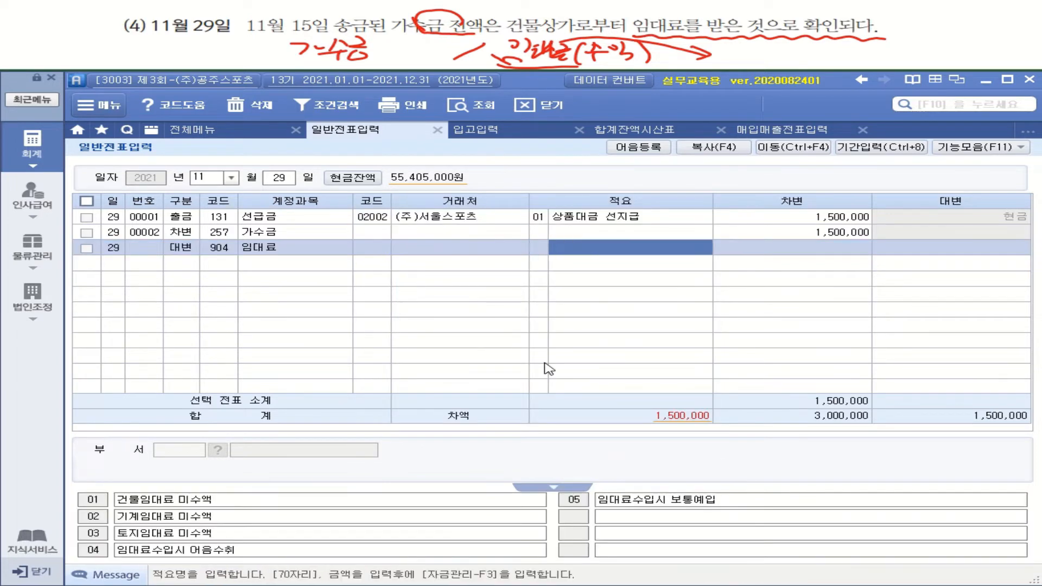
key("Return")
type("1,500,000")
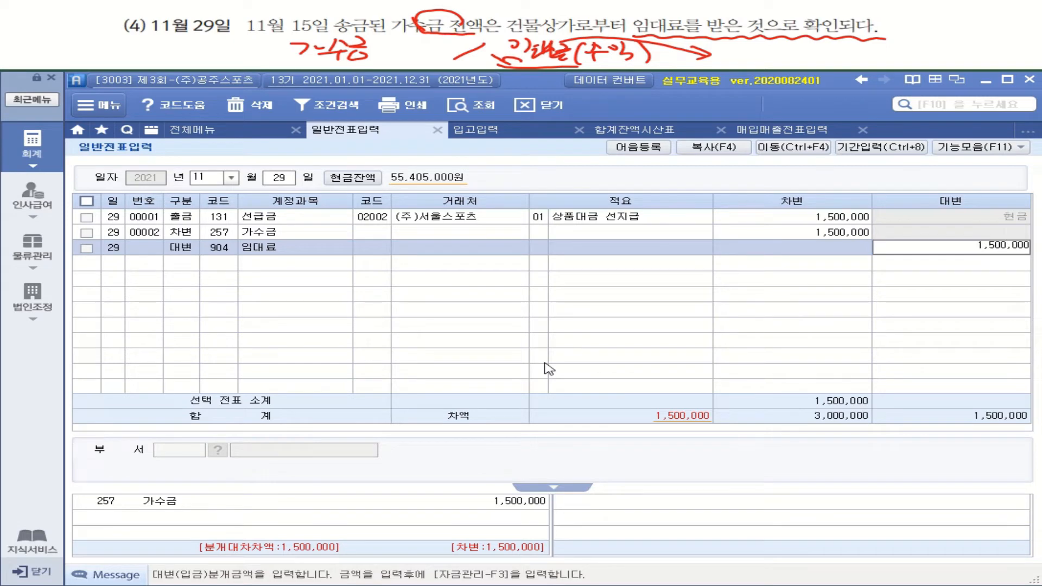
key("Return")
left_click(184, 251)
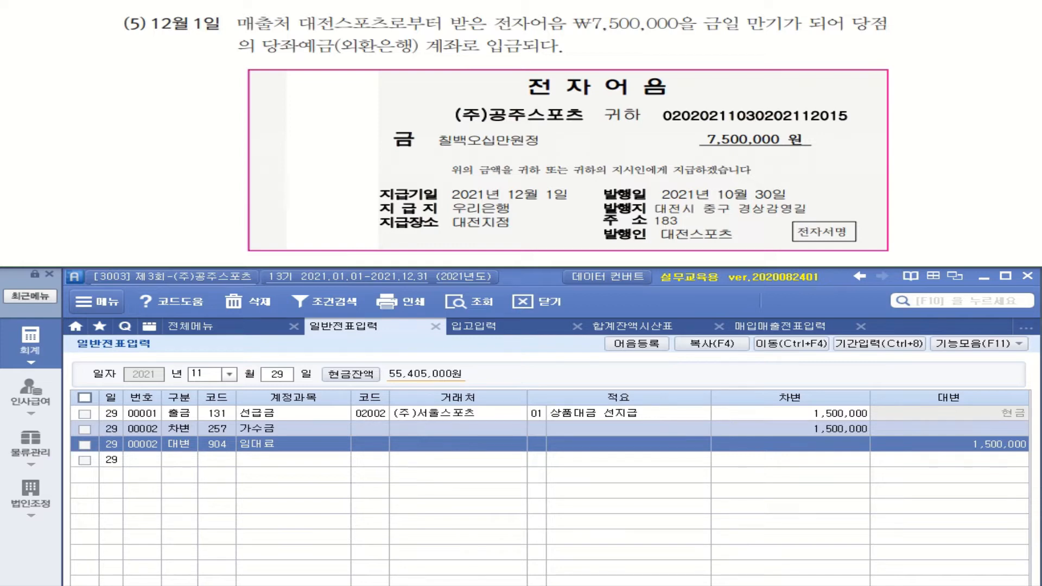
Step: Examine the December 1 전자어음 for its note number, amount, issue date, maturity date and issuer
mouse_move(666, 127)
left_mouse_down()
mouse_move(861, 119)
mouse_move(676, 101)
mouse_move(662, 130)
left_mouse_up()
mouse_move(562, 95)
left_mouse_down()
mouse_move(529, 88)
mouse_move(570, 65)
mouse_move(587, 88)
left_mouse_up()
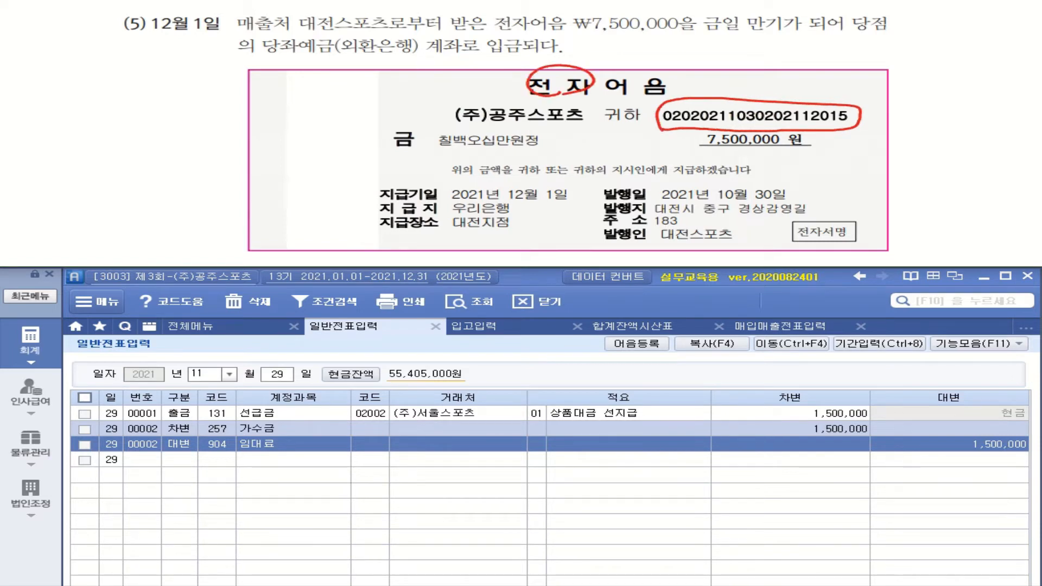
left_click_drag(698, 156, 772, 154)
left_click_drag(717, 205, 779, 203)
left_click_drag(509, 201, 566, 201)
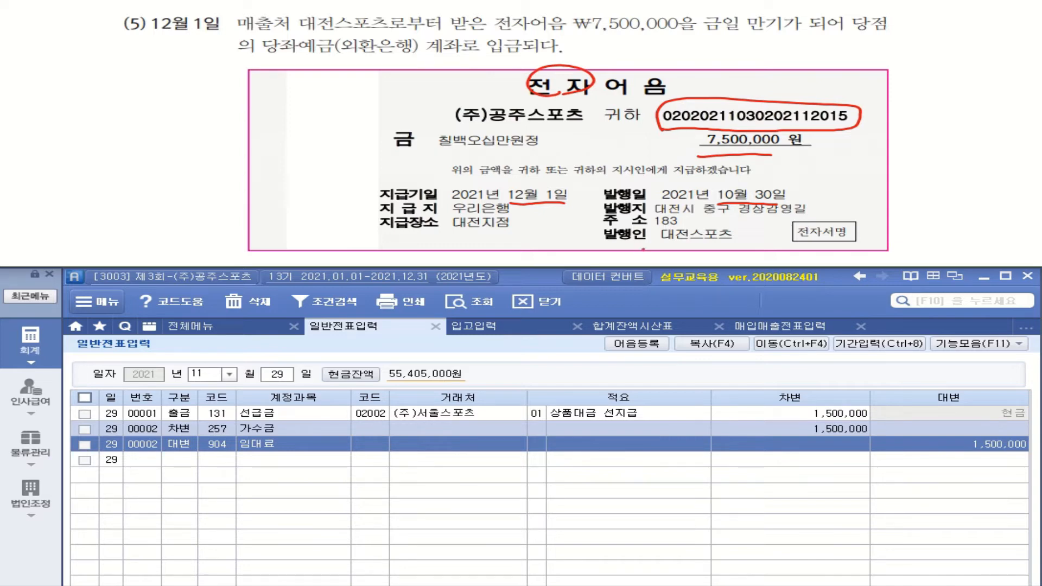
mouse_move(643, 250)
left_mouse_down()
mouse_move(473, 240)
mouse_move(296, 142)
mouse_move(443, 98)
mouse_move(453, 111)
left_mouse_up()
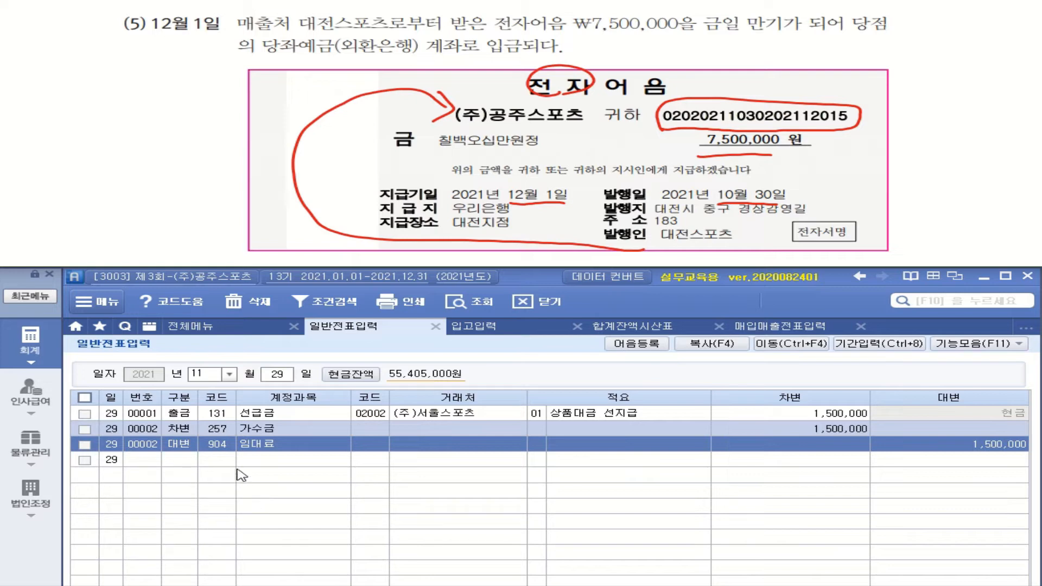
Step: Switch 일반전표입력 to December 1 and load that day's vouchers
left_click(230, 375)
left_click(209, 509)
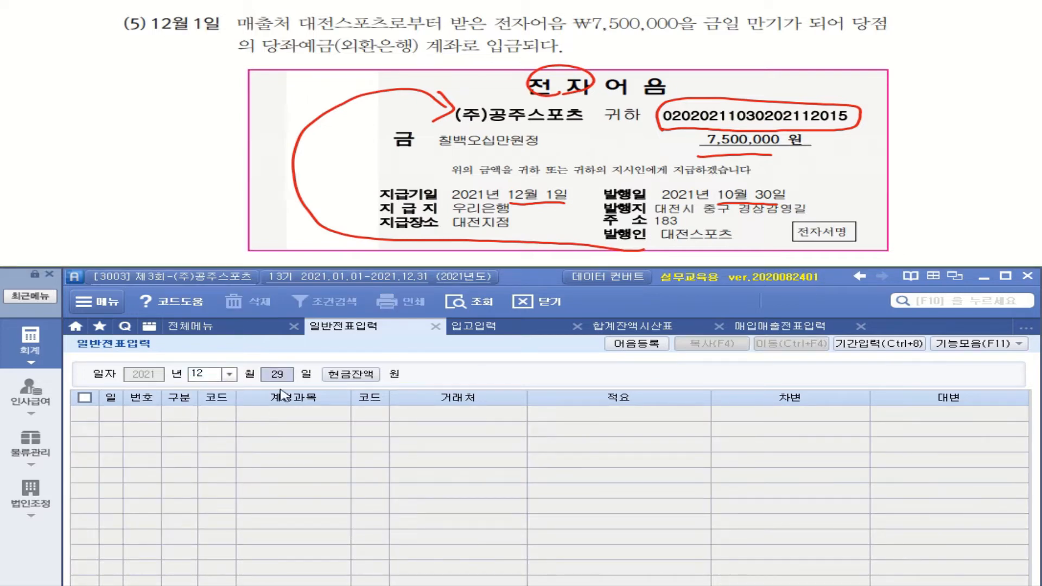
type("01")
key("Return")
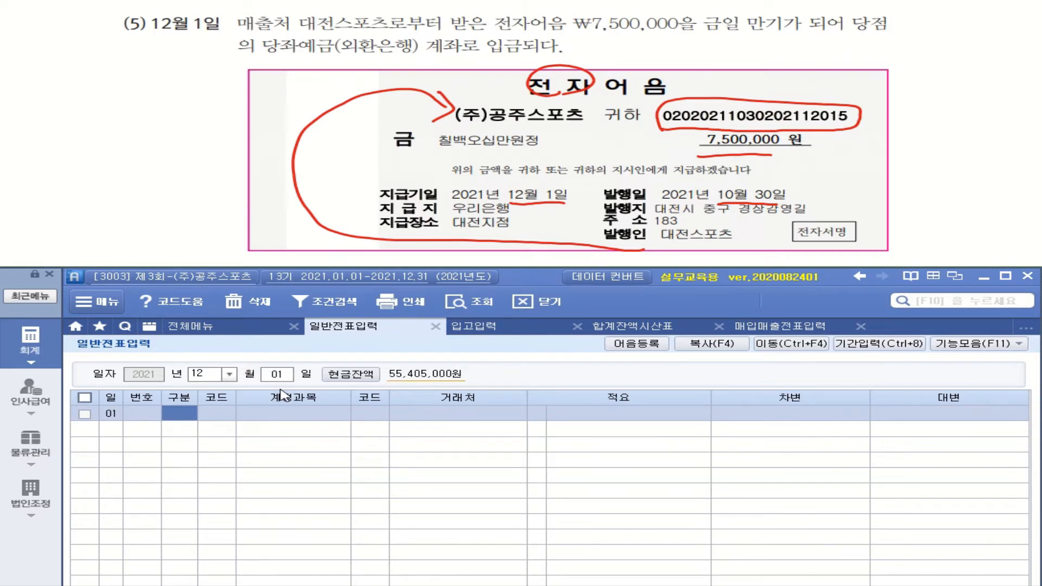
type("1")
key("Return")
type("0")
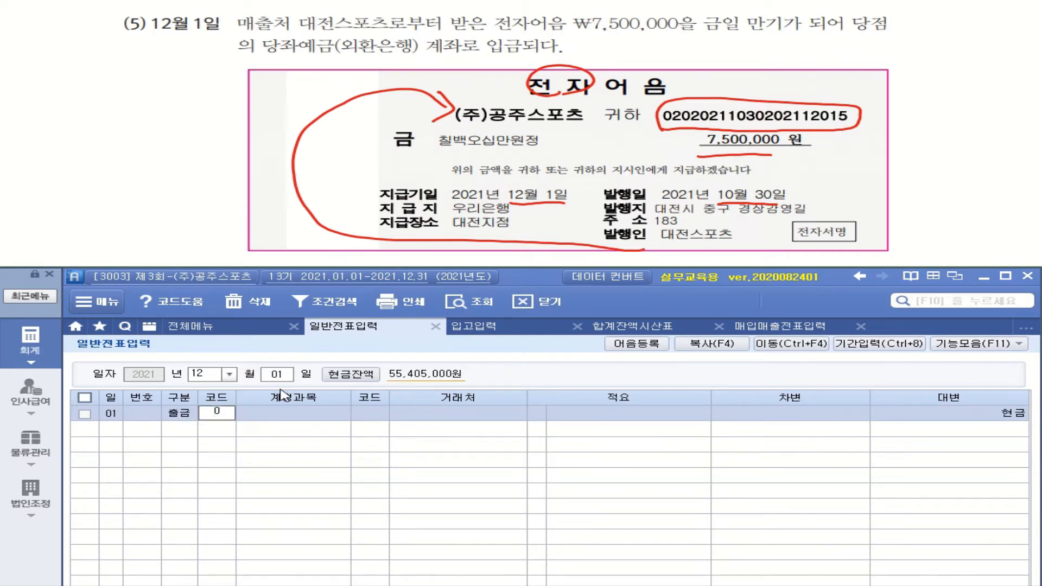
left_click(190, 418)
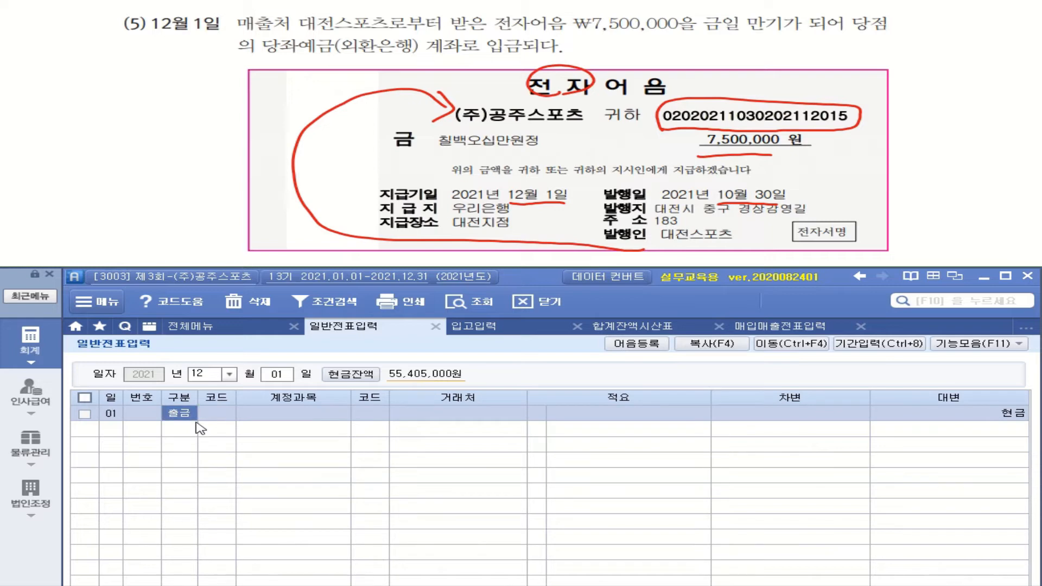
Step: Enter a 차변 line with account 102 당좌예금, trading partner 98000 외환은행(당좌) and amount 7,500,000
type("3")
key("Return")
type("102")
key("Return")
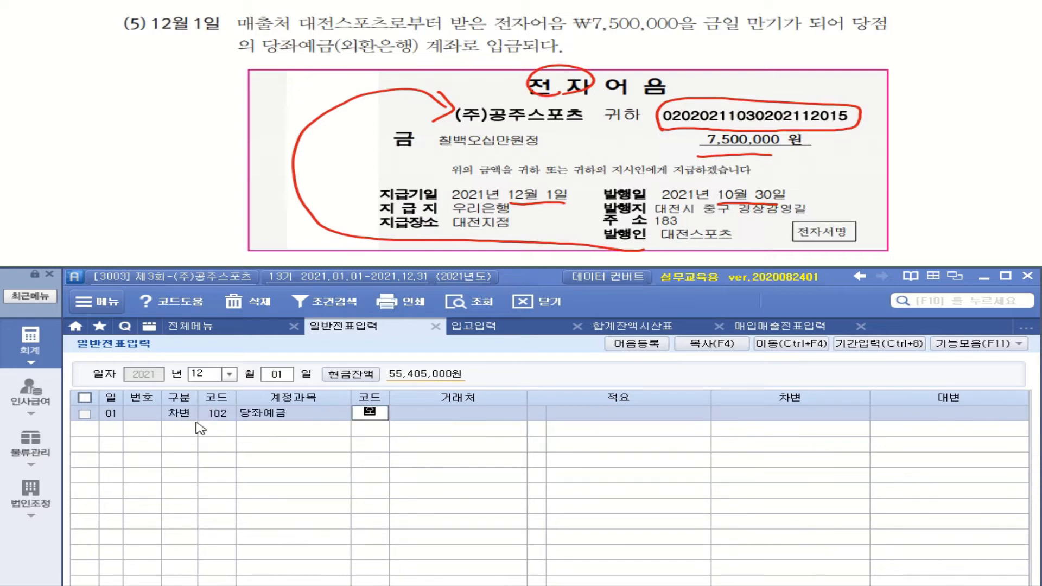
type("외황")
key("Return")
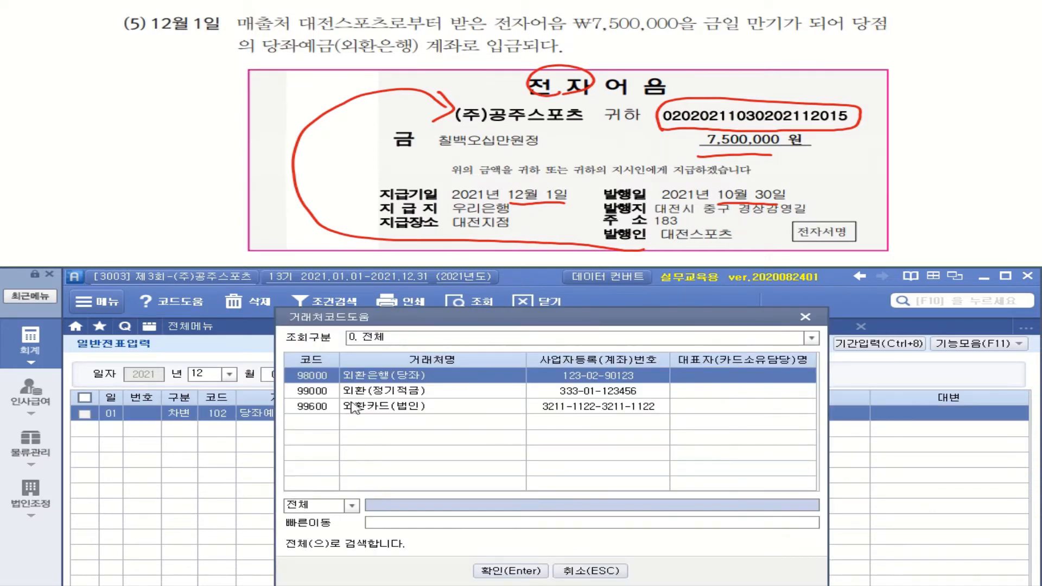
double_click(441, 380)
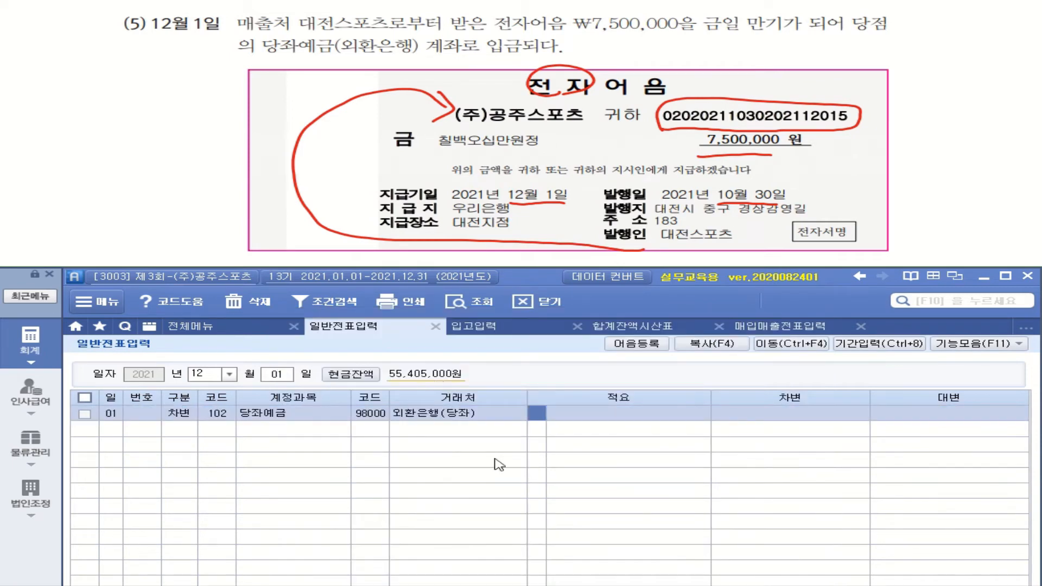
key("Return")
key("Return")
type("7500000")
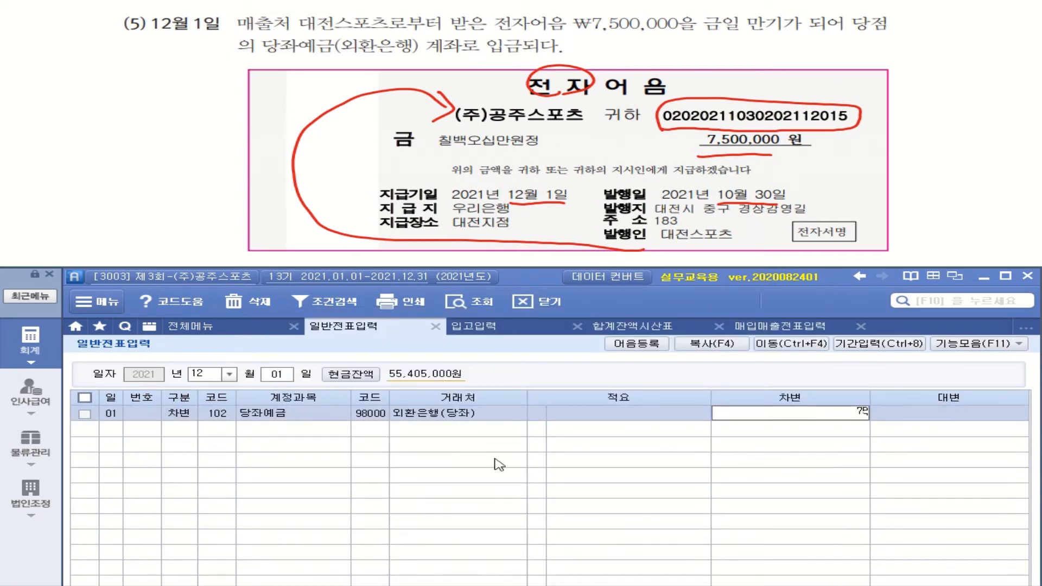
key("Return")
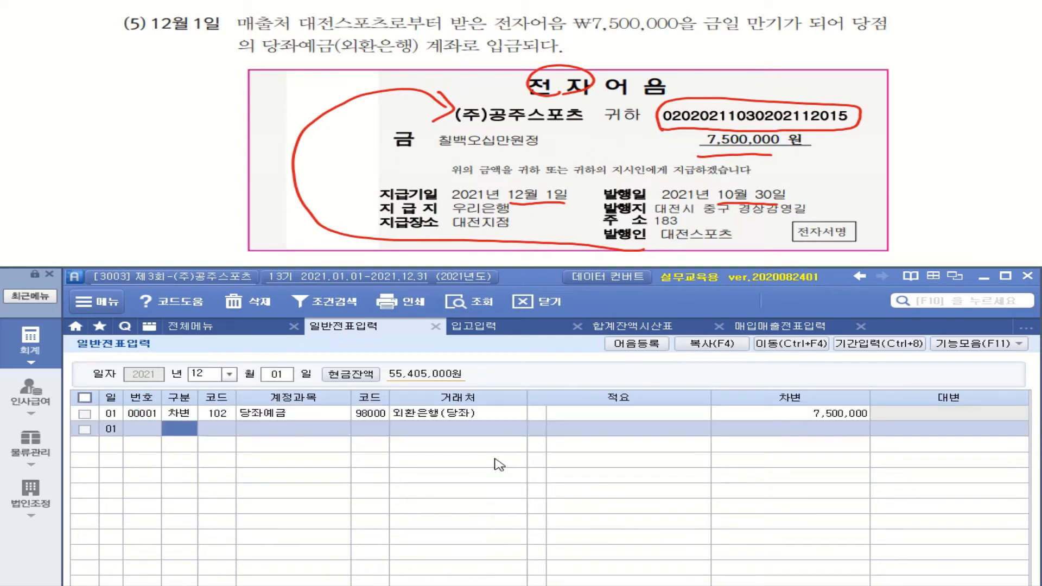
Step: Start a 대변 line with account 110 받을어음 and trading partner 03002 대전스포츠
type("4")
key("Return")
type("110")
key("Return")
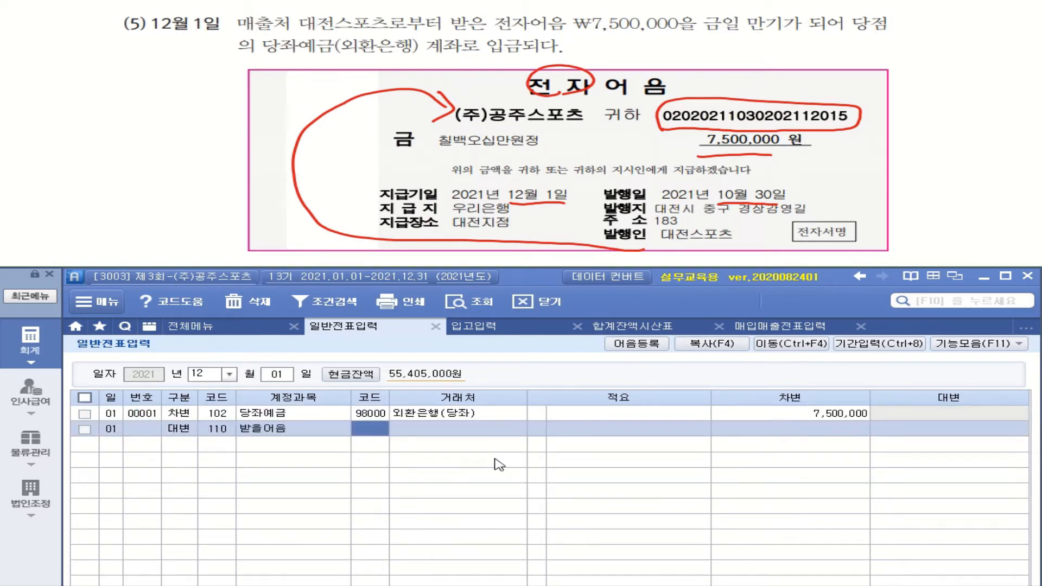
type("대전스")
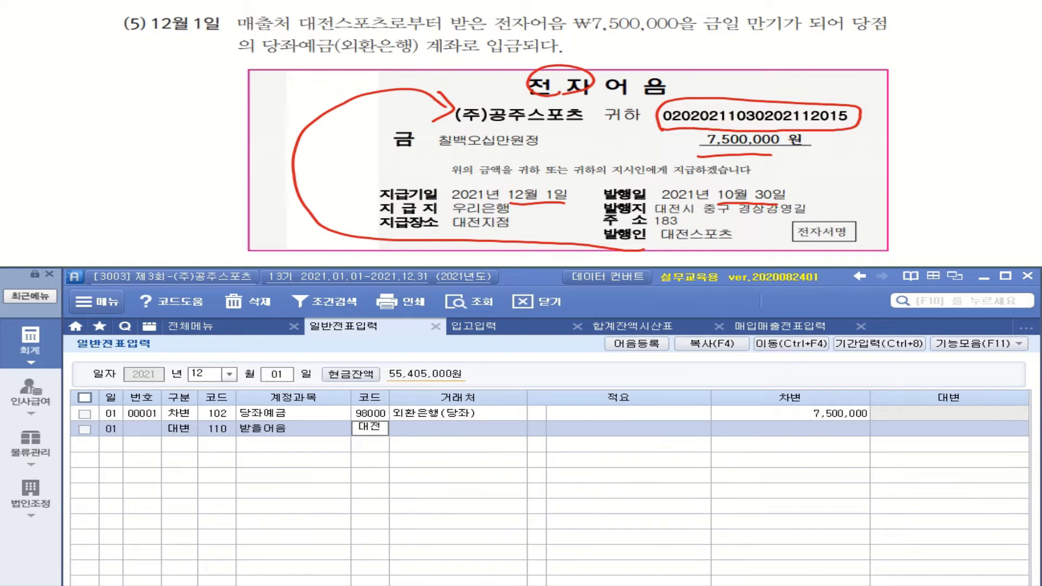
key("Return")
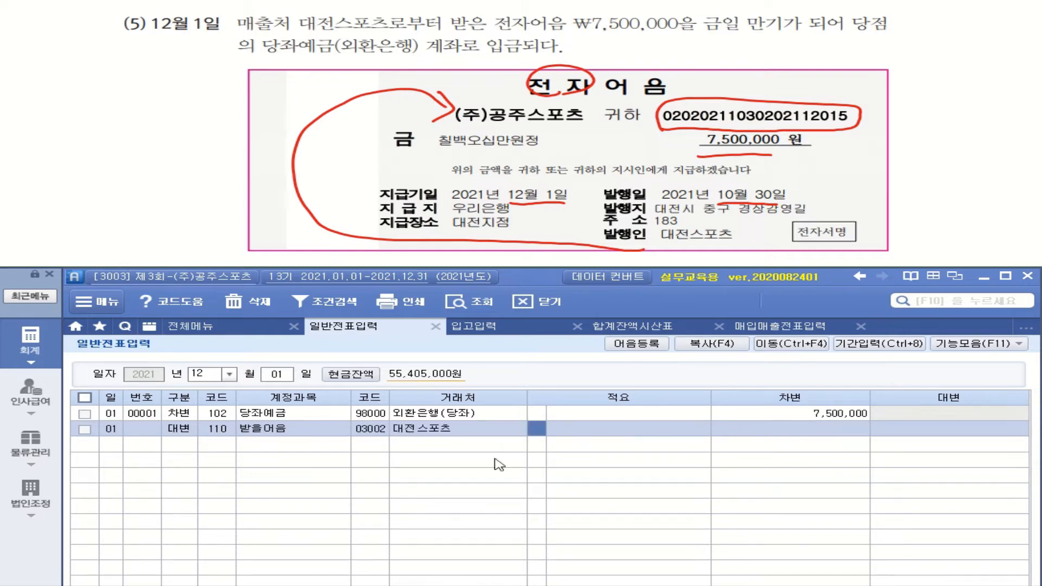
key("Return")
Step: Open 자금관리 for the 받을어음 line and enter 7,500,000 as its amount
mouse_move(912, 174)
left_mouse_down()
mouse_move(941, 170)
mouse_move(914, 197)
left_mouse_up()
left_click_drag(916, 187, 941, 191)
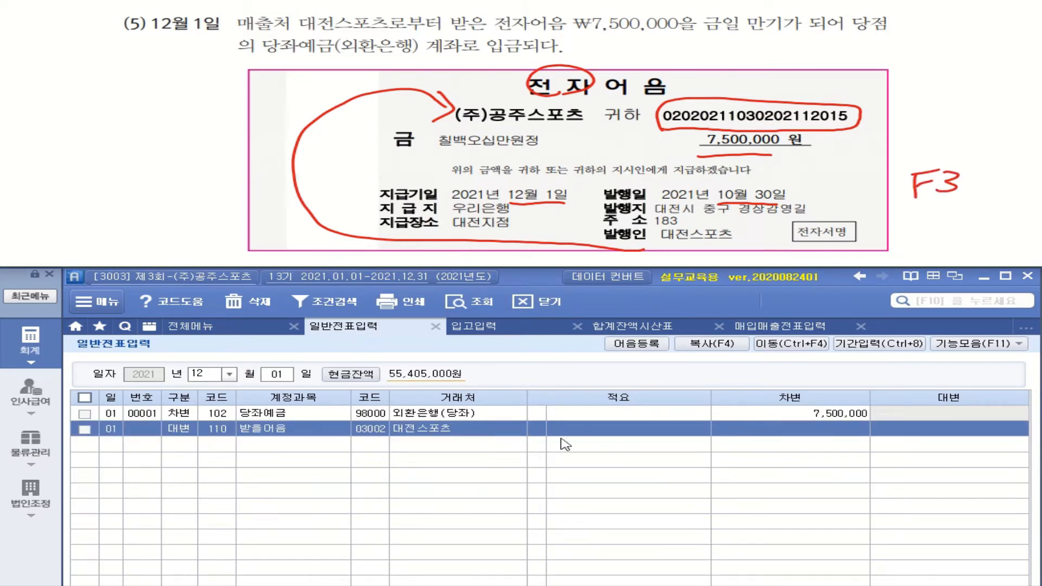
left_click(547, 429)
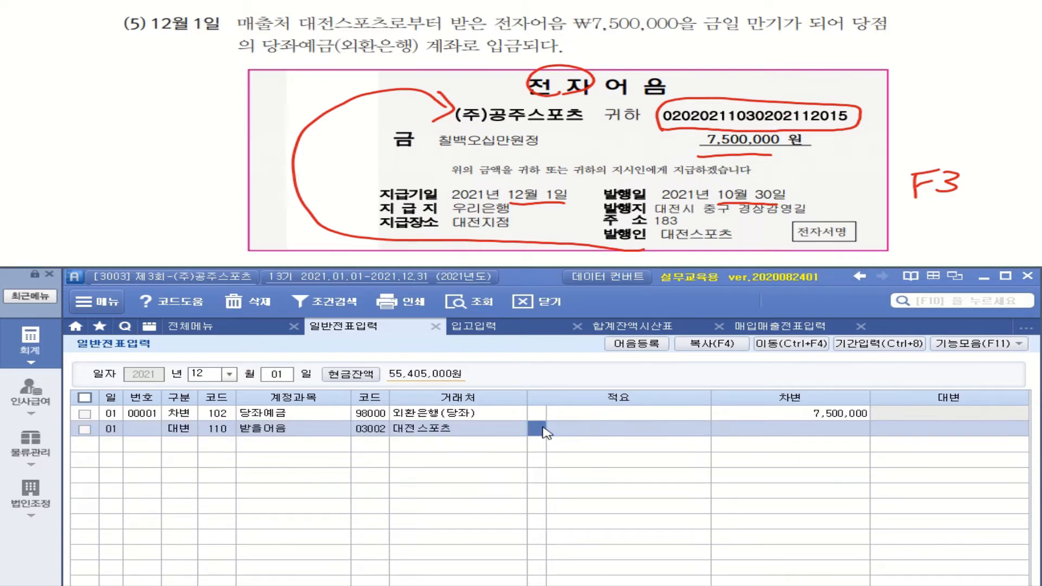
key("F3")
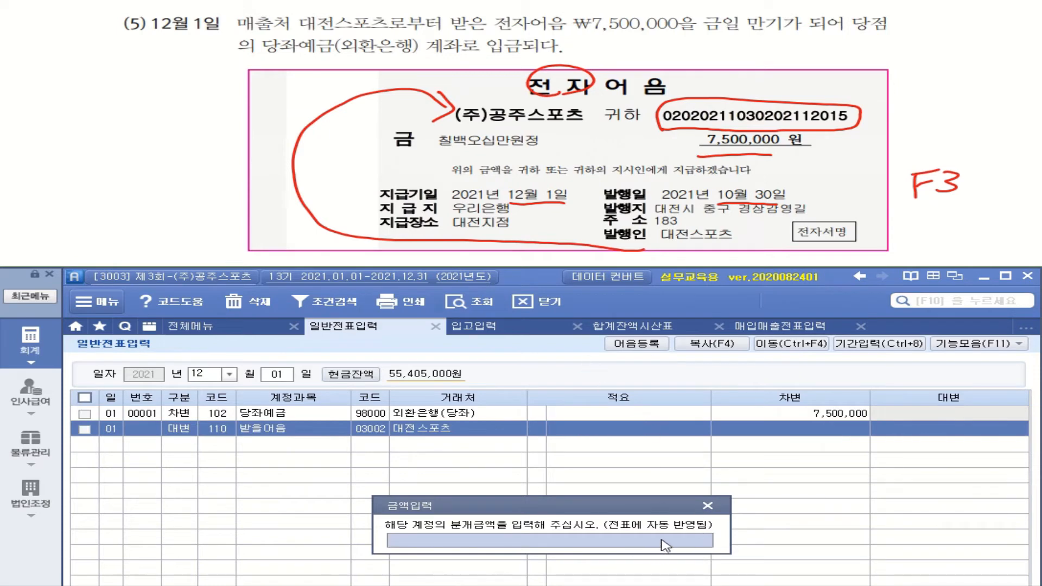
type("7500000")
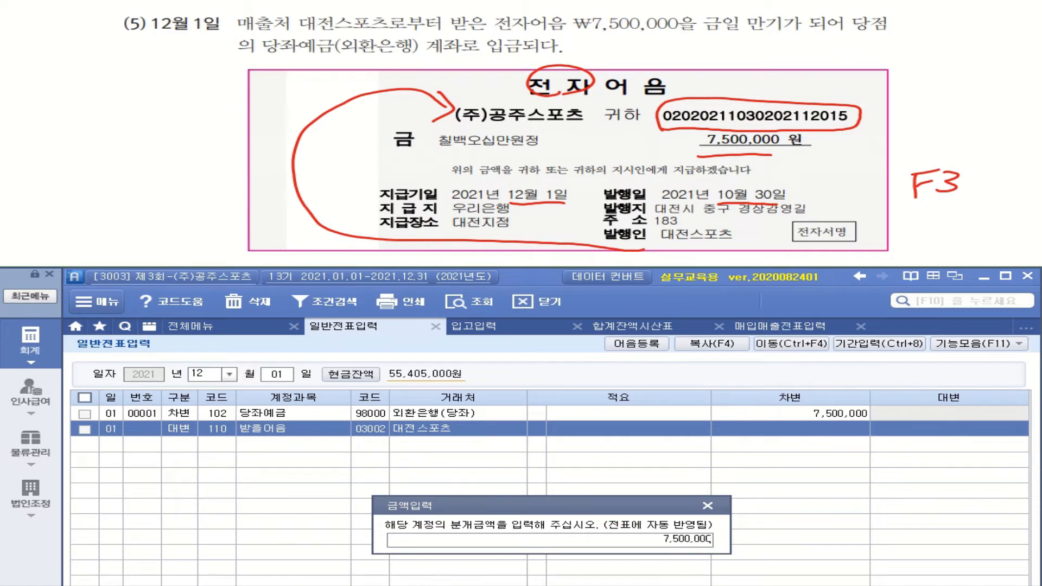
key("Return")
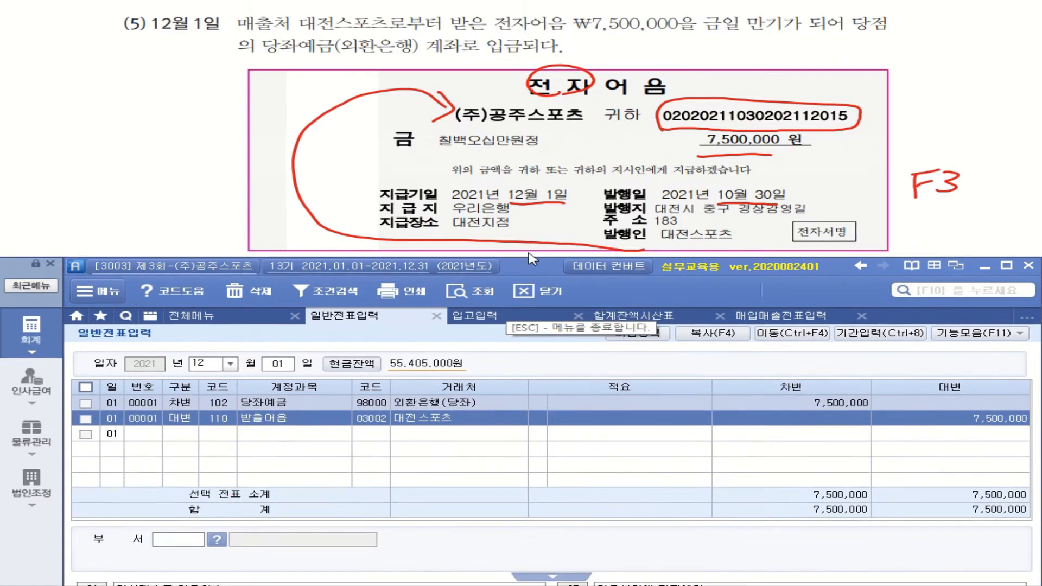
Step: In 받을어음 관리, set 어음상태 to 4 만기 and select the 대전스포츠 note maturing December 1, 2021
left_click_drag(526, 282, 528, 88)
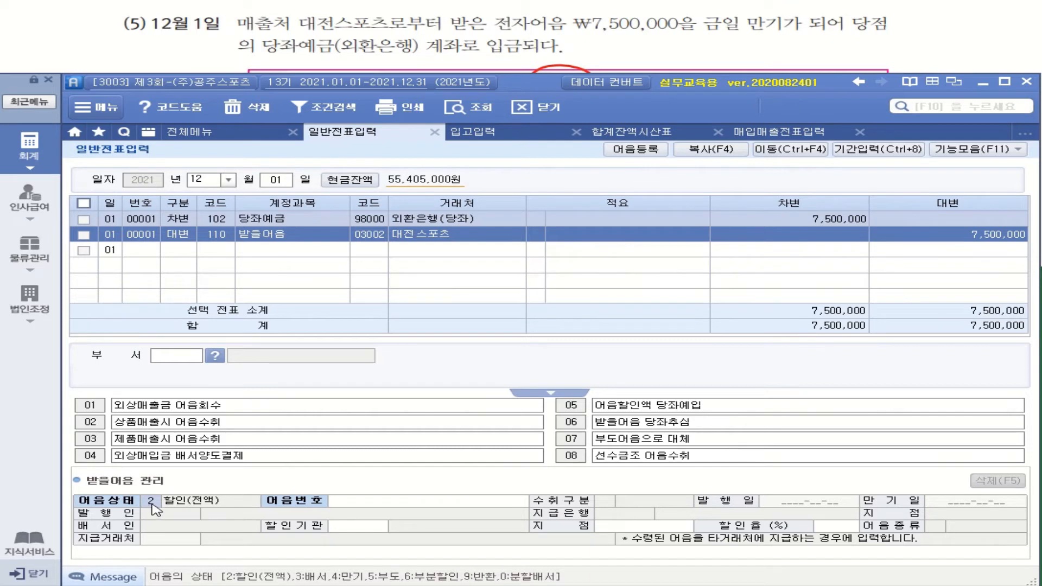
type("4")
key("Return")
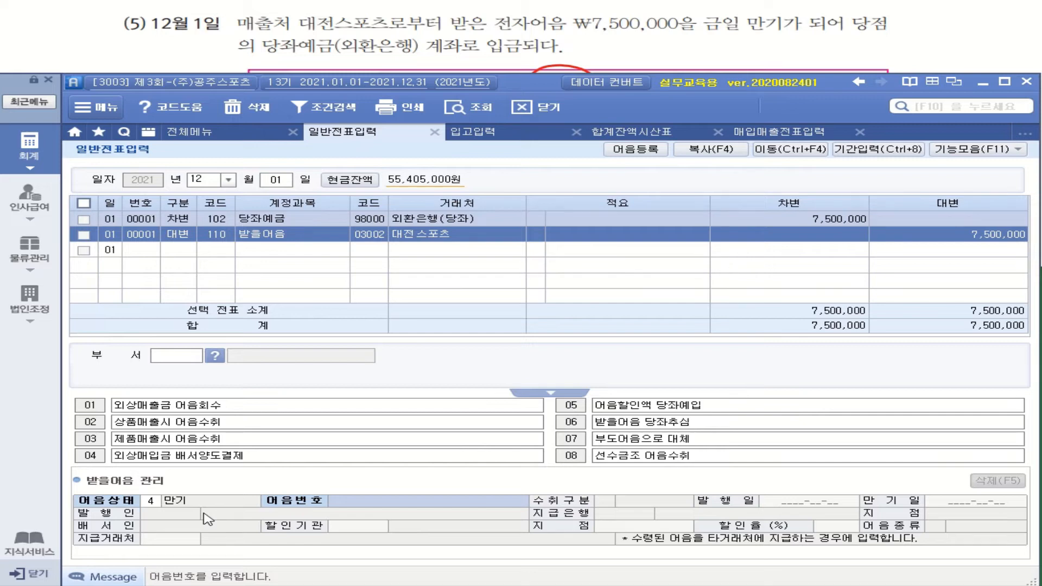
double_click(417, 499)
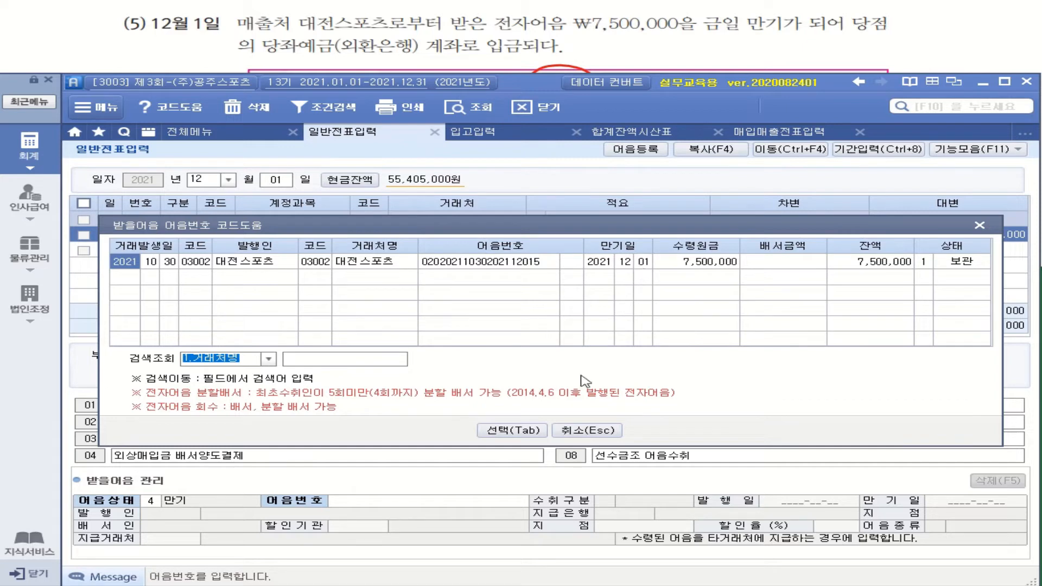
left_click(533, 436)
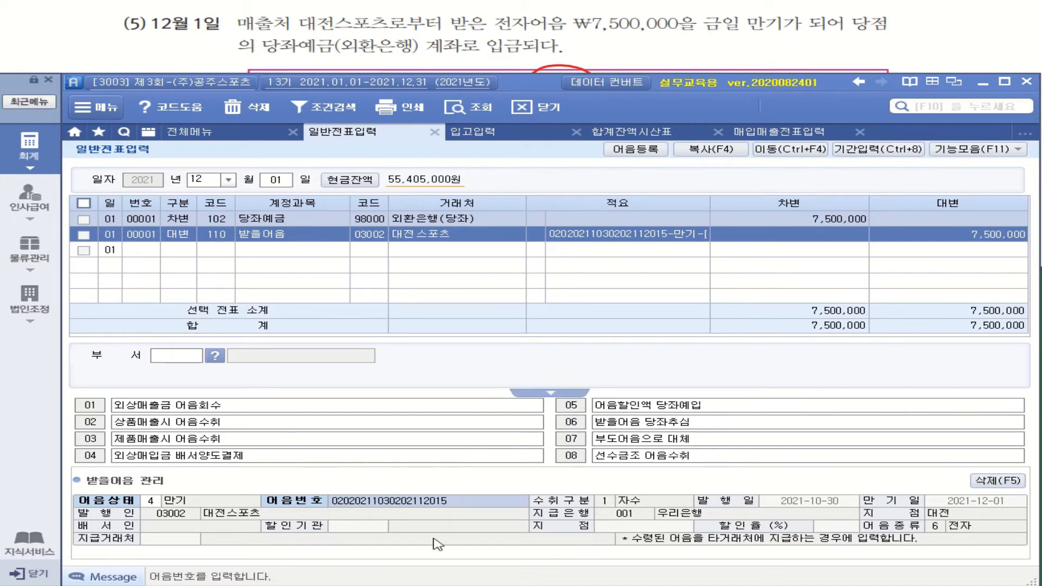
left_click(540, 251)
left_click(536, 236)
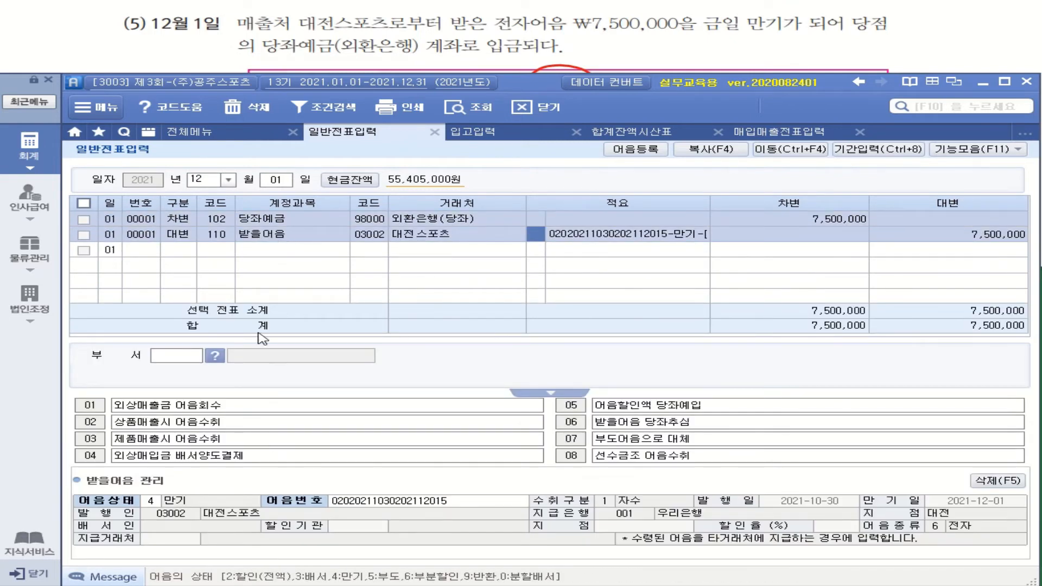
left_click(215, 239)
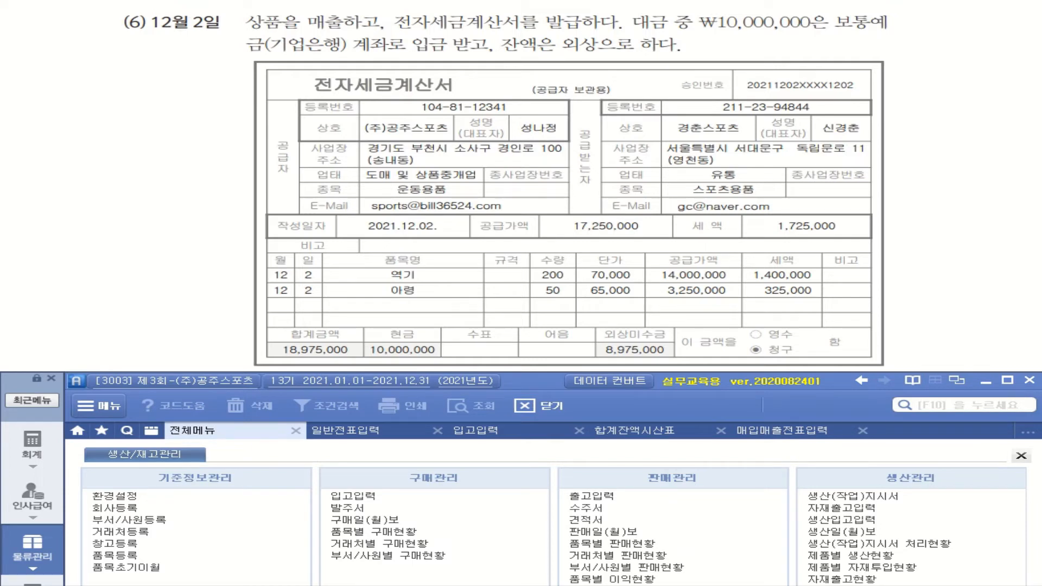
Step: Examine the December 2 electronic tax invoice to 경춘스포츠 for its date, items, supply amount, tax and payment split
mouse_move(348, 31)
left_mouse_down()
mouse_move(328, 34)
mouse_move(350, 20)
mouse_move(346, 31)
left_mouse_up()
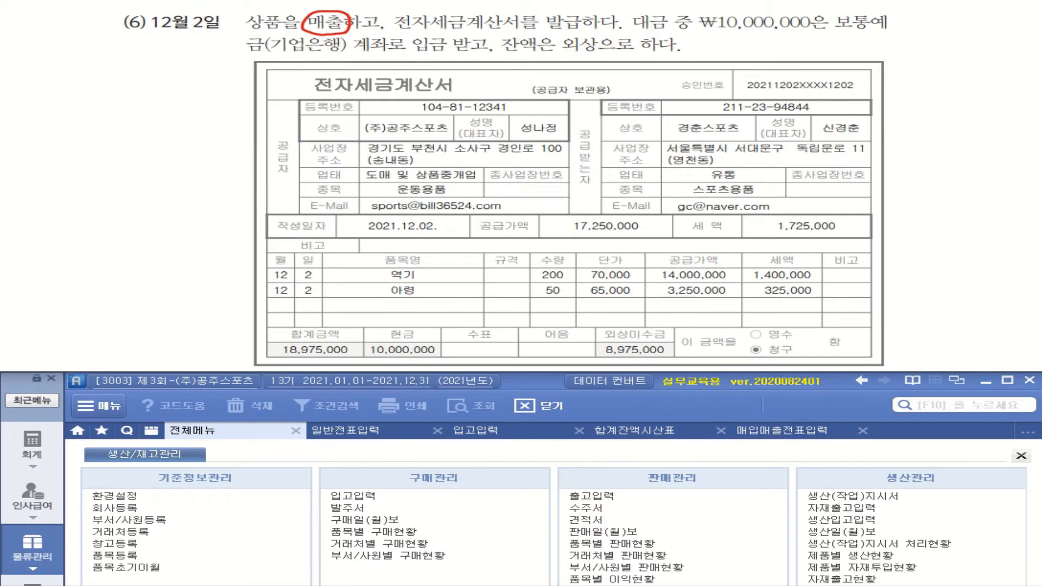
mouse_move(426, 28)
left_mouse_down()
mouse_move(395, 30)
mouse_move(427, 27)
left_mouse_up()
mouse_move(347, 95)
left_mouse_down()
mouse_move(308, 83)
mouse_move(425, 96)
left_mouse_up()
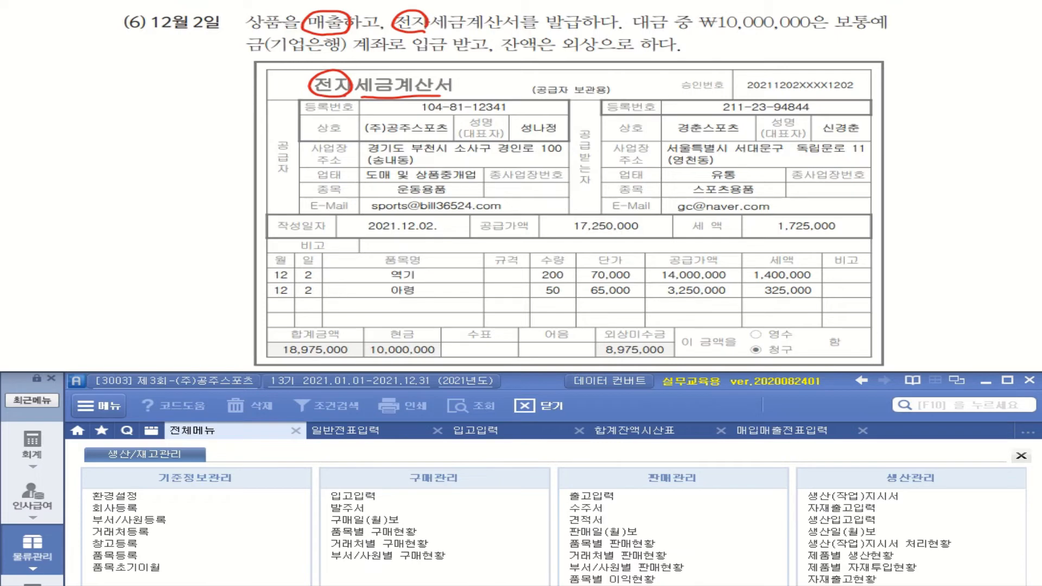
left_click_drag(707, 35, 883, 37)
mouse_move(262, 52)
left_mouse_down()
mouse_move(412, 52)
mouse_move(450, 42)
mouse_move(407, 37)
left_mouse_up()
left_click_drag(537, 52, 675, 54)
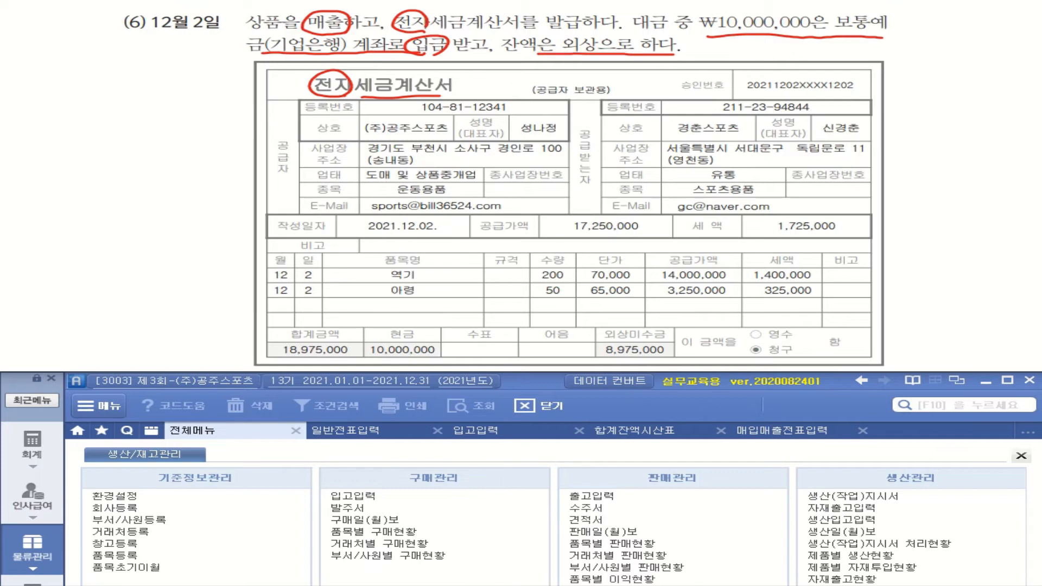
mouse_move(734, 136)
left_mouse_down()
mouse_move(690, 118)
mouse_move(738, 136)
left_mouse_up()
mouse_move(510, 126)
left_mouse_down()
mouse_move(538, 114)
mouse_move(636, 122)
mouse_move(622, 132)
left_mouse_up()
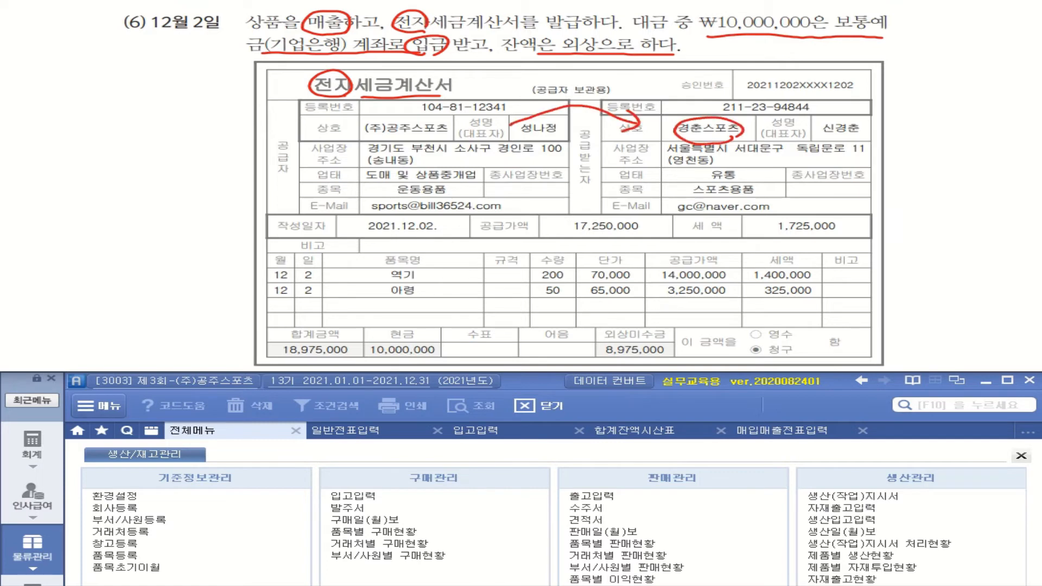
mouse_move(393, 240)
left_mouse_down()
mouse_move(426, 239)
mouse_move(393, 239)
left_mouse_up()
left_click_drag(570, 238, 639, 236)
left_click_drag(770, 238, 838, 234)
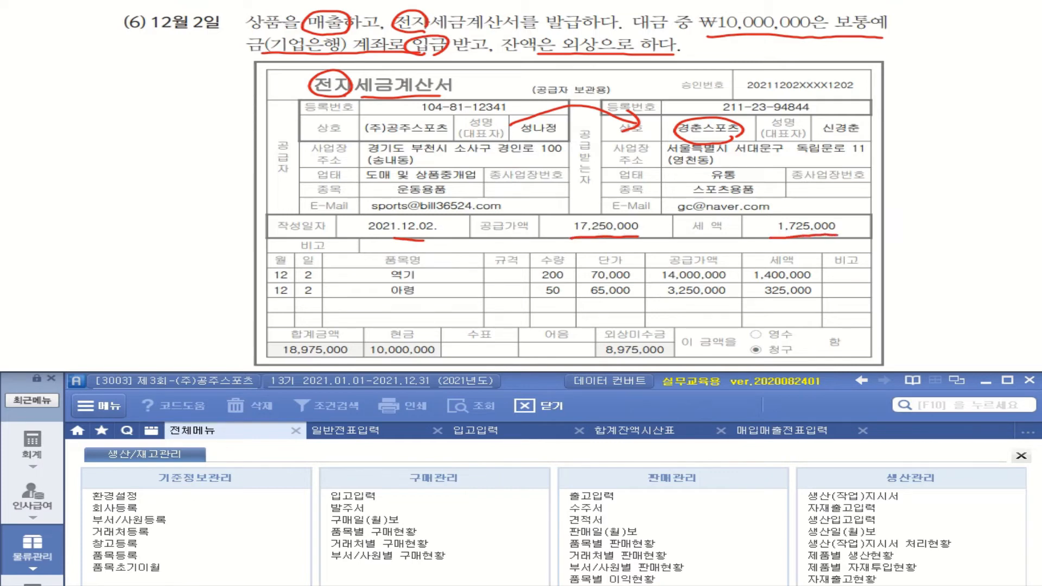
mouse_move(433, 271)
left_mouse_down()
mouse_move(451, 269)
mouse_move(453, 289)
left_mouse_up()
mouse_move(438, 354)
left_mouse_down()
mouse_move(390, 365)
mouse_move(363, 341)
mouse_move(443, 352)
mouse_move(432, 359)
left_mouse_up()
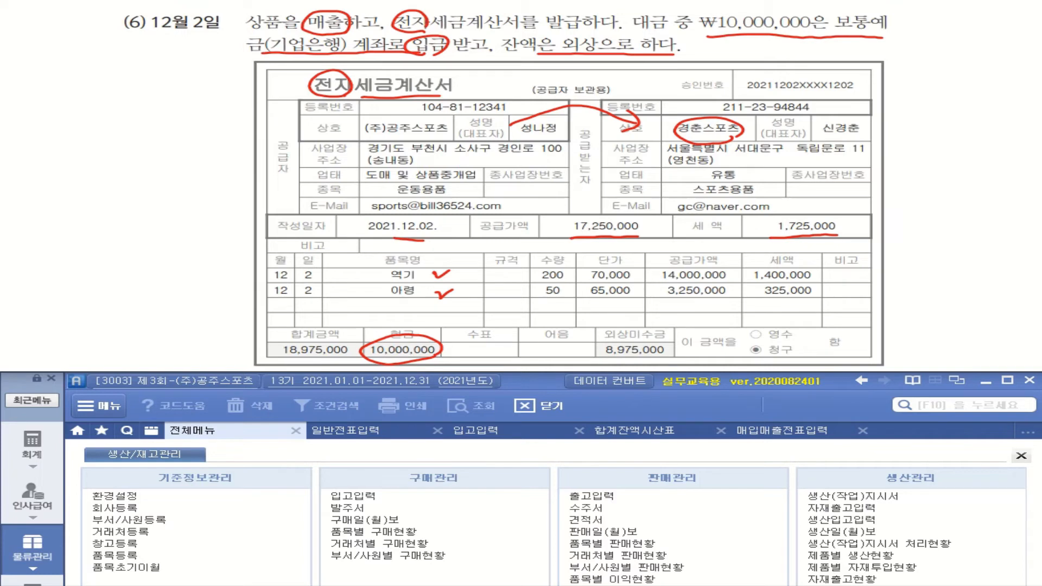
left_click_drag(444, 350, 452, 347)
mouse_move(596, 360)
left_mouse_down()
mouse_move(670, 359)
mouse_move(646, 334)
mouse_move(586, 357)
left_mouse_up()
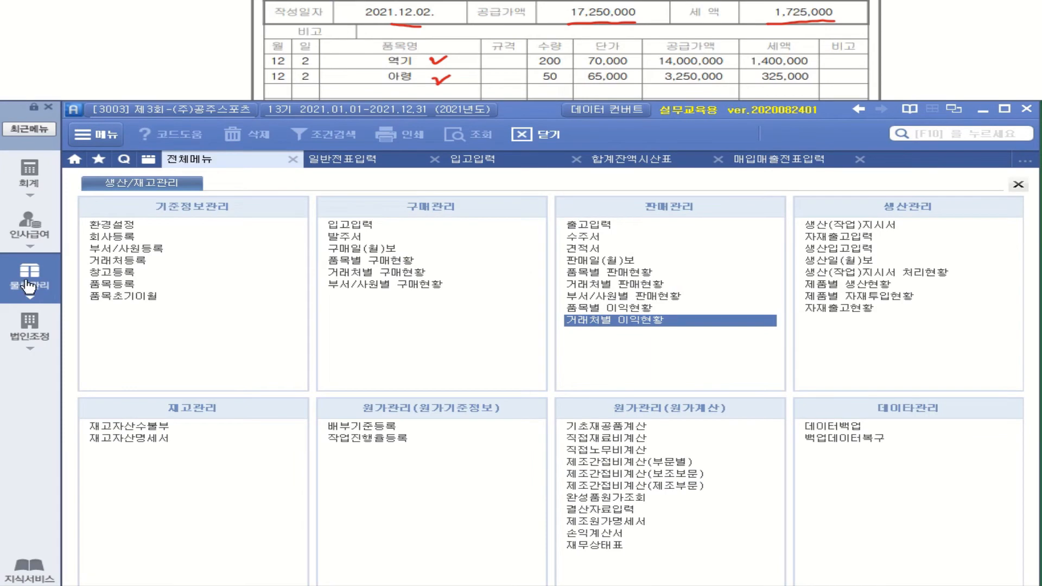
Step: Open 출고입력 in 물류관리 and start a 건별과세 entry dated December 2, 2021
left_click(22, 281)
left_click(586, 226)
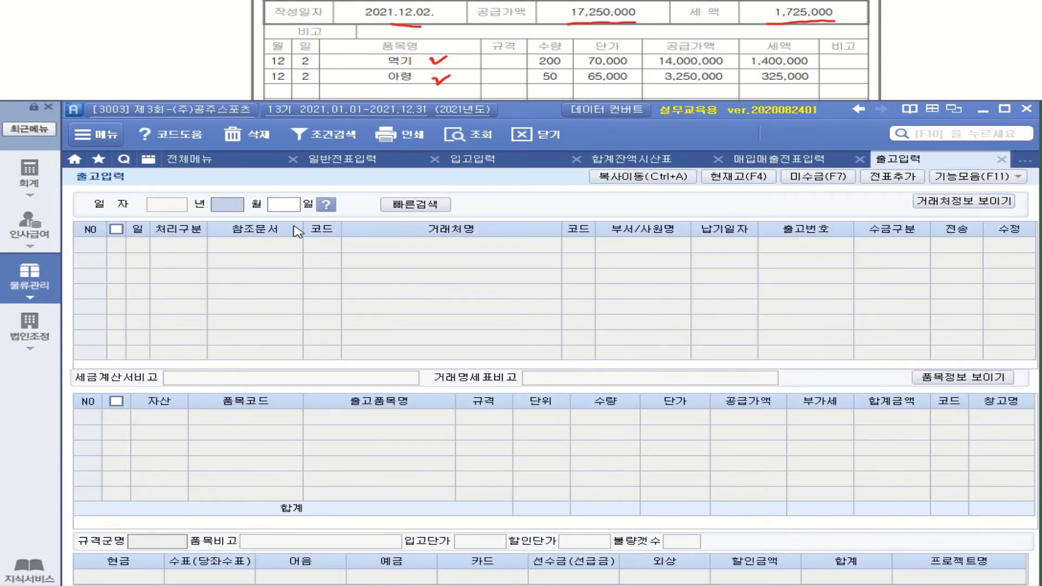
type("12")
key("Return")
type("02")
key("Return")
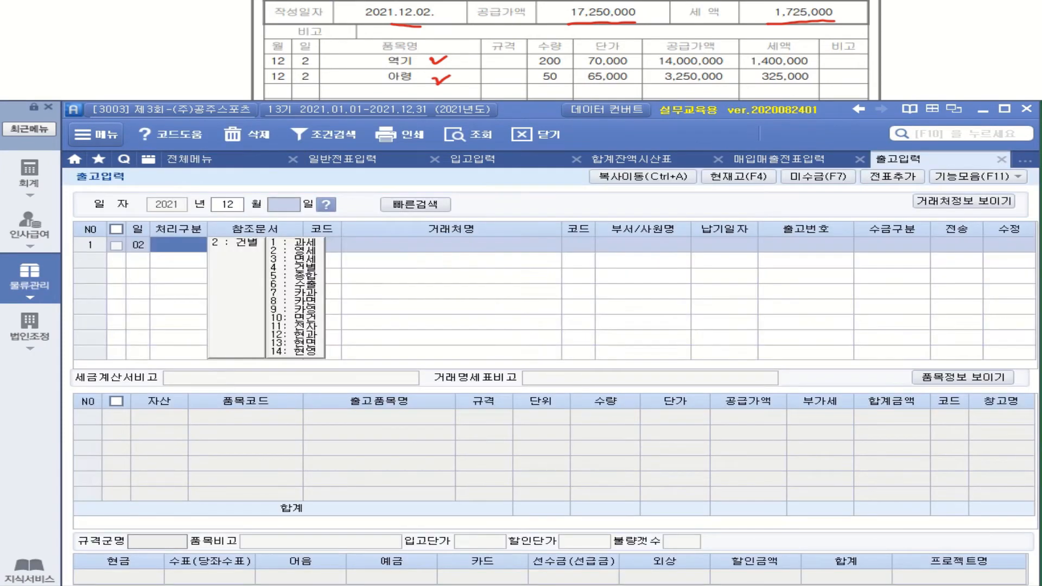
left_click(306, 244)
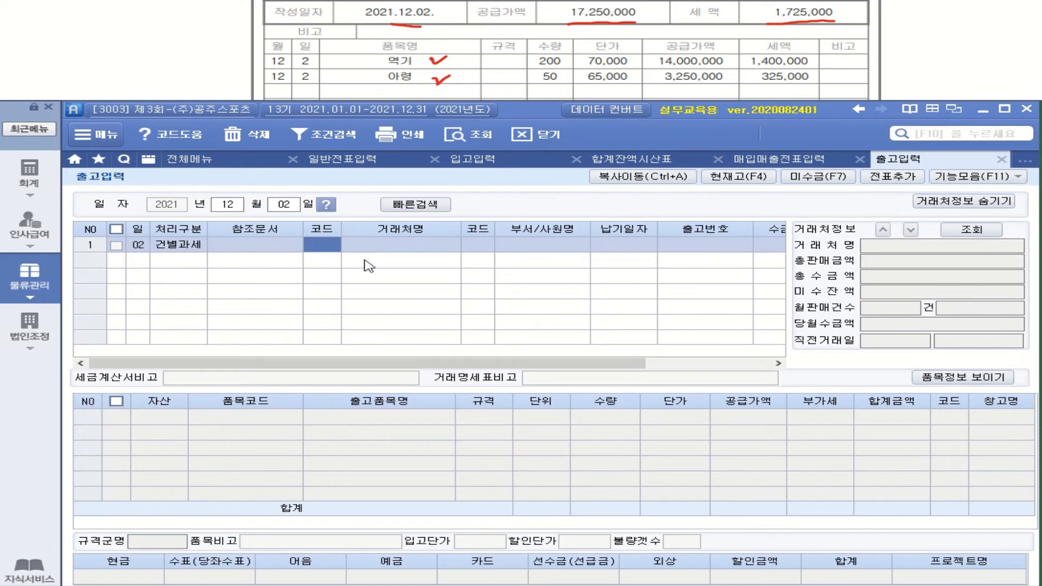
Step: Set the shipment's trading partner to 03006 경춘스포츠 and its 수금구분 to 혼합
type("경품")
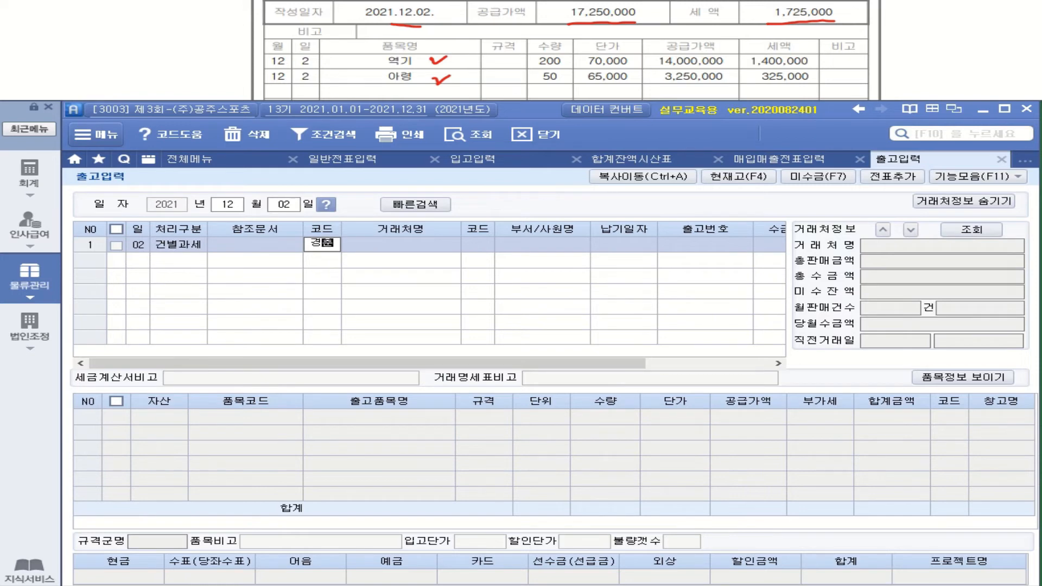
key("Return")
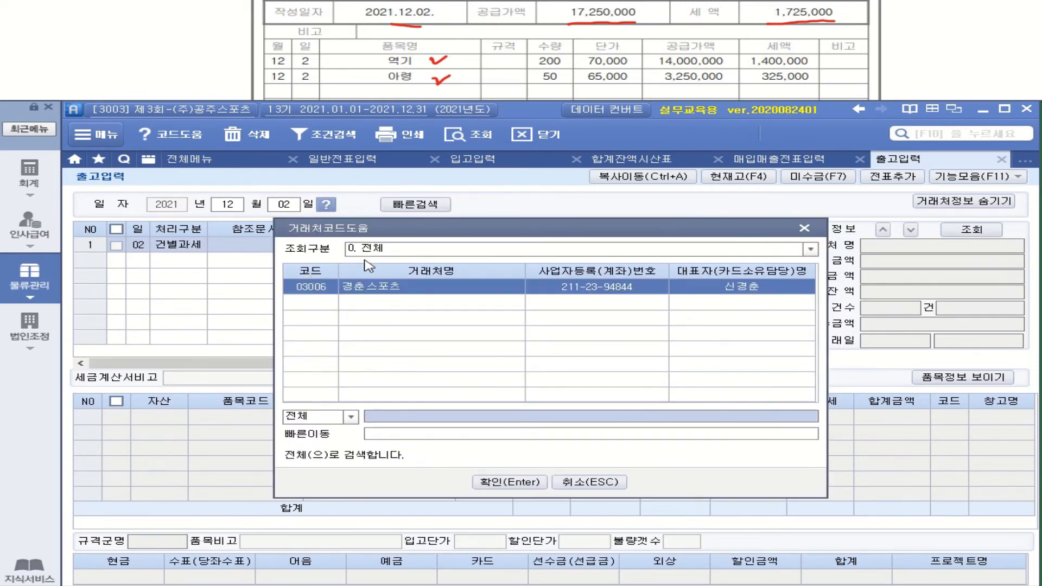
key("Return")
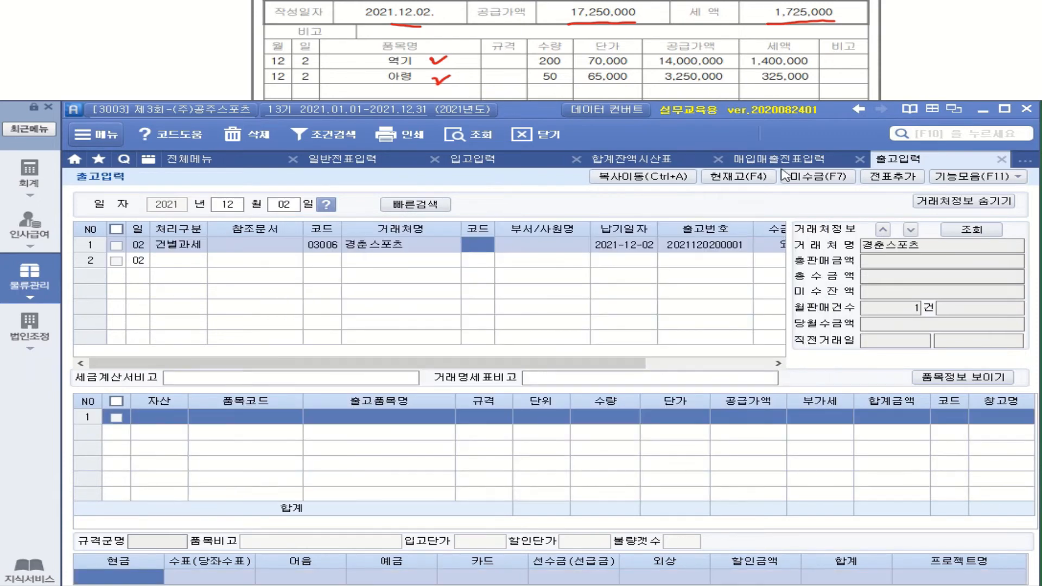
left_click(963, 201)
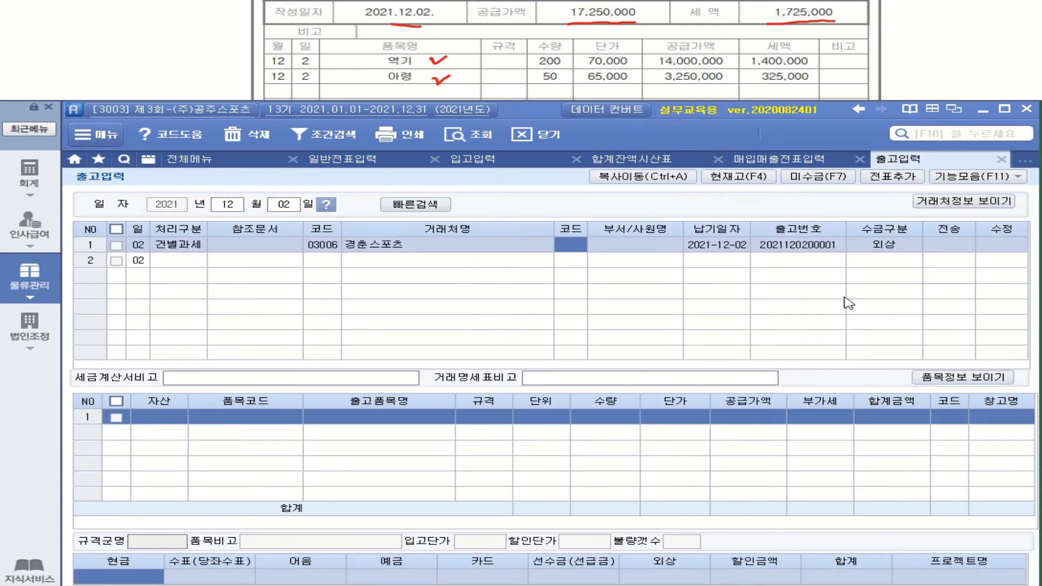
left_click(874, 253)
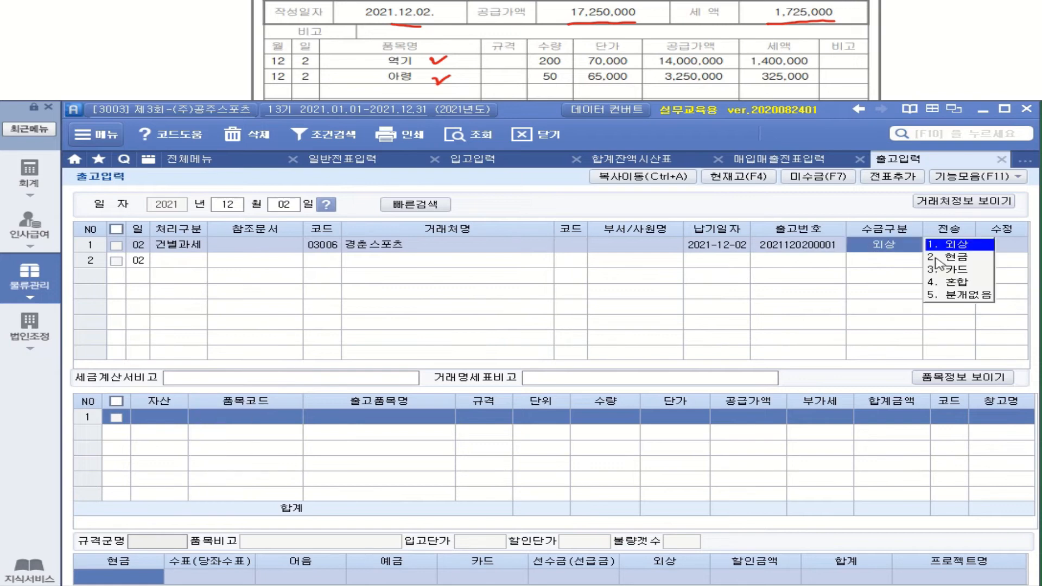
left_click(964, 285)
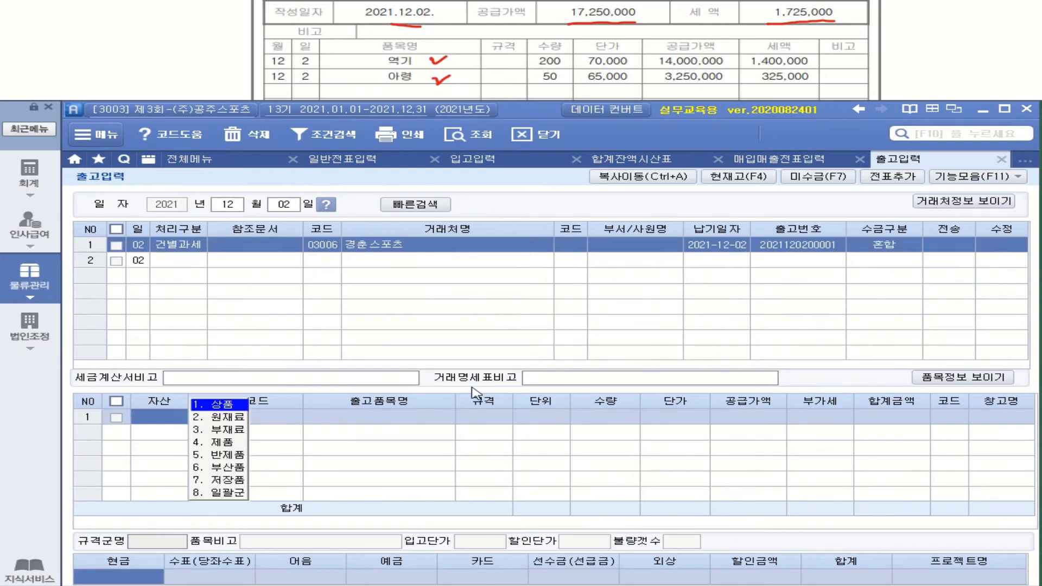
Step: Add the 상품 item 5001 역기 to the shipment with quantity 200 and unit price 70,000
left_click(221, 405)
double_click(263, 419)
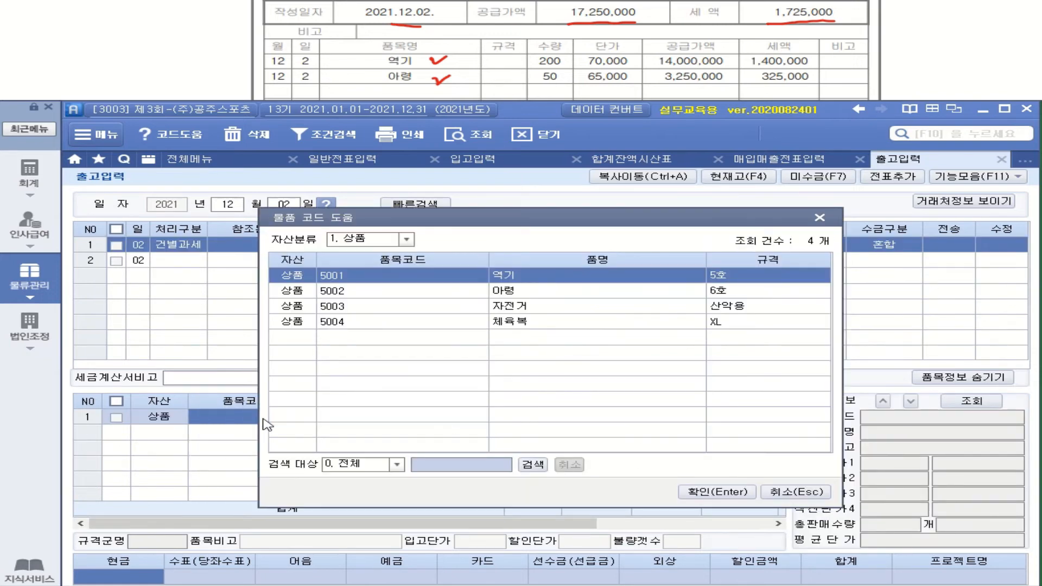
left_click(521, 275)
double_click(521, 275)
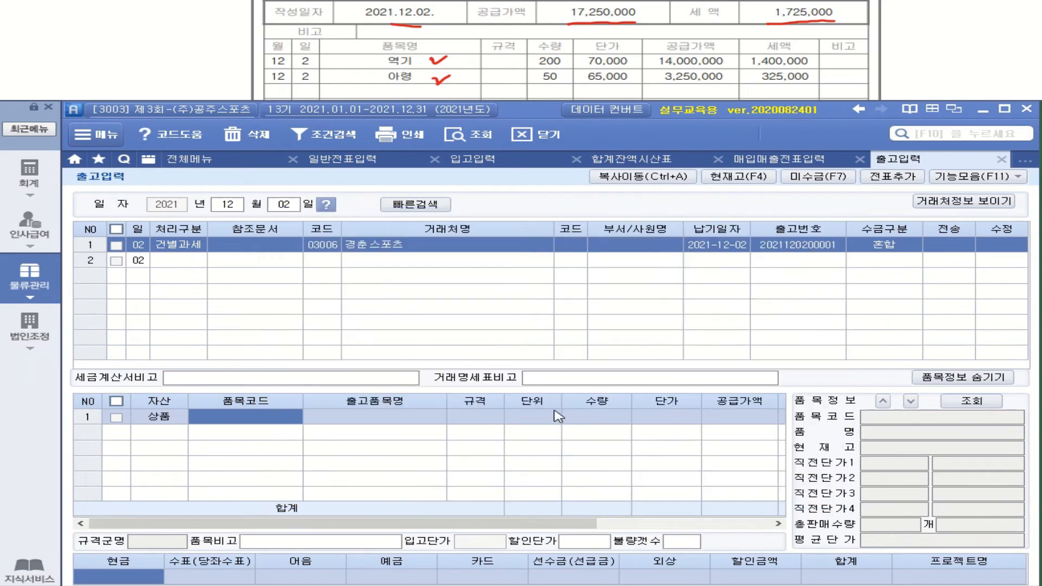
type("200")
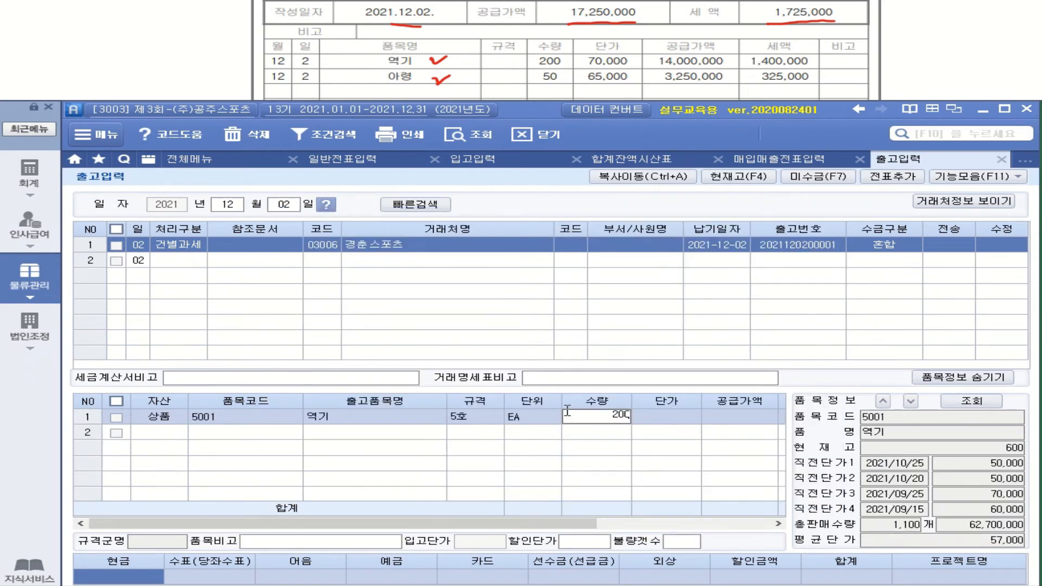
key("Return")
type("700000")
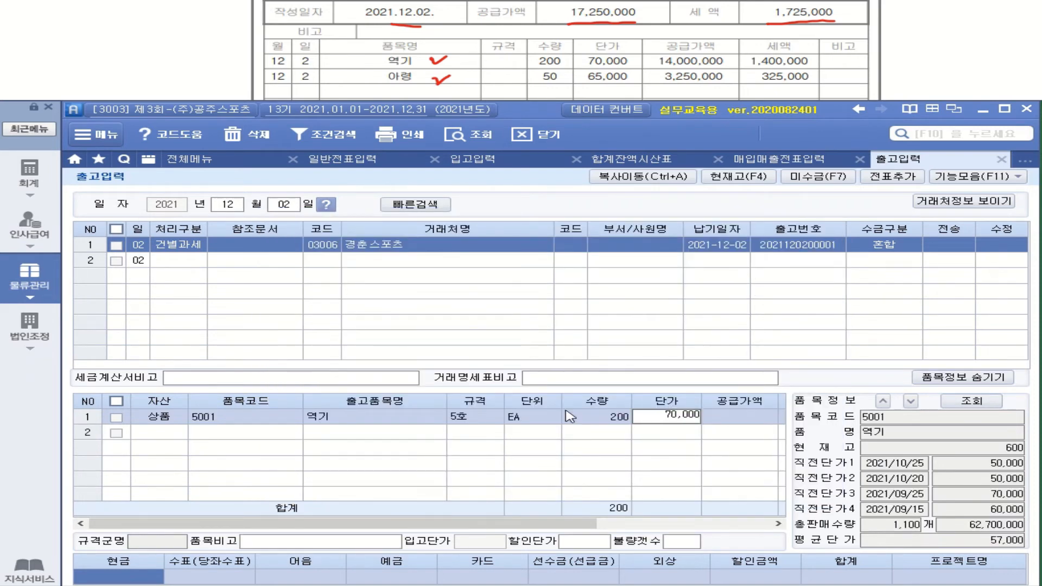
key("Return")
Step: Add the 상품 item 5002 아령 as the second line with quantity 50 and unit price 65,000
left_click(166, 437)
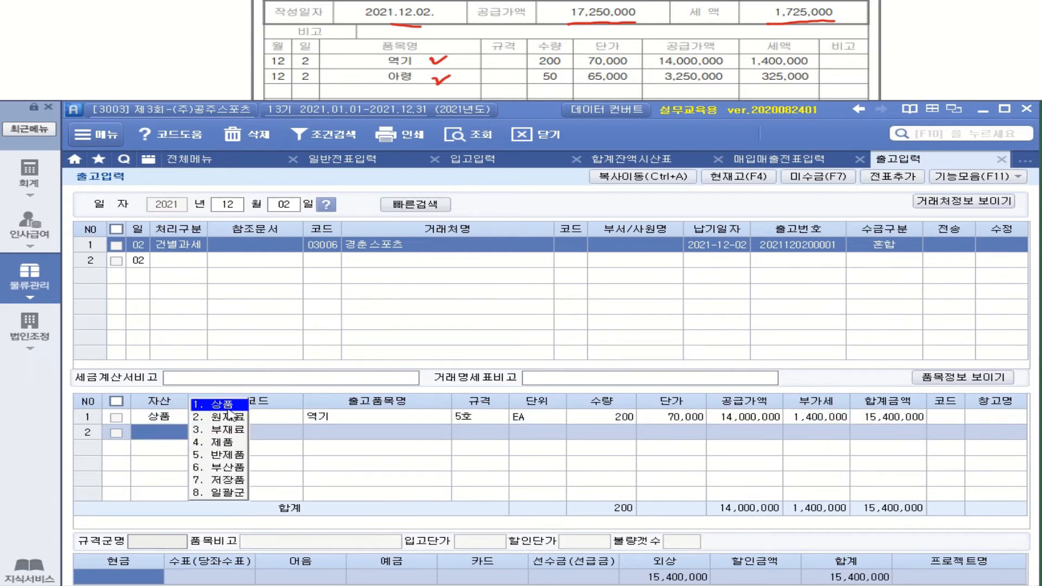
left_click(228, 419)
double_click(257, 430)
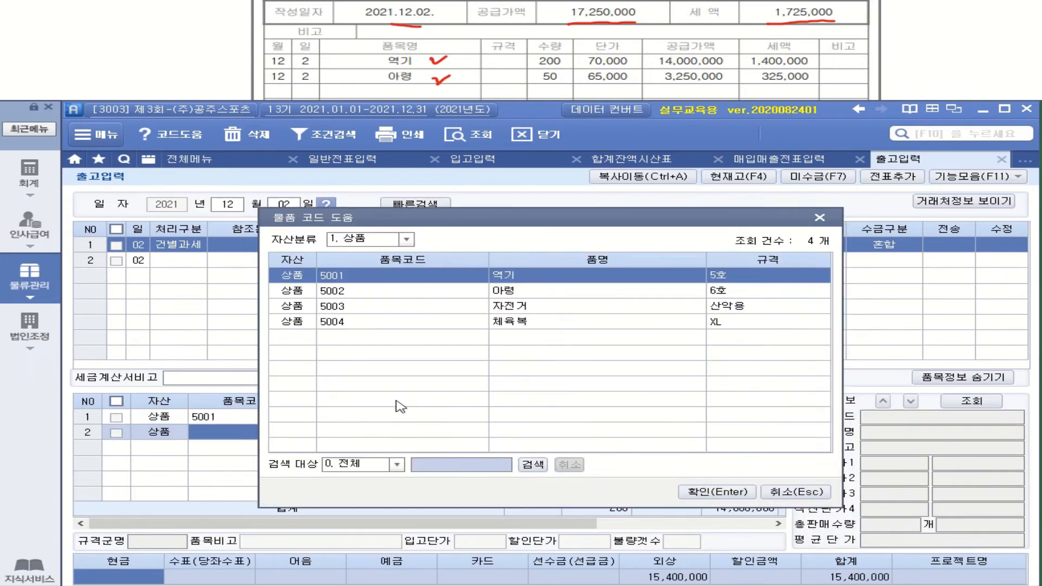
double_click(512, 292)
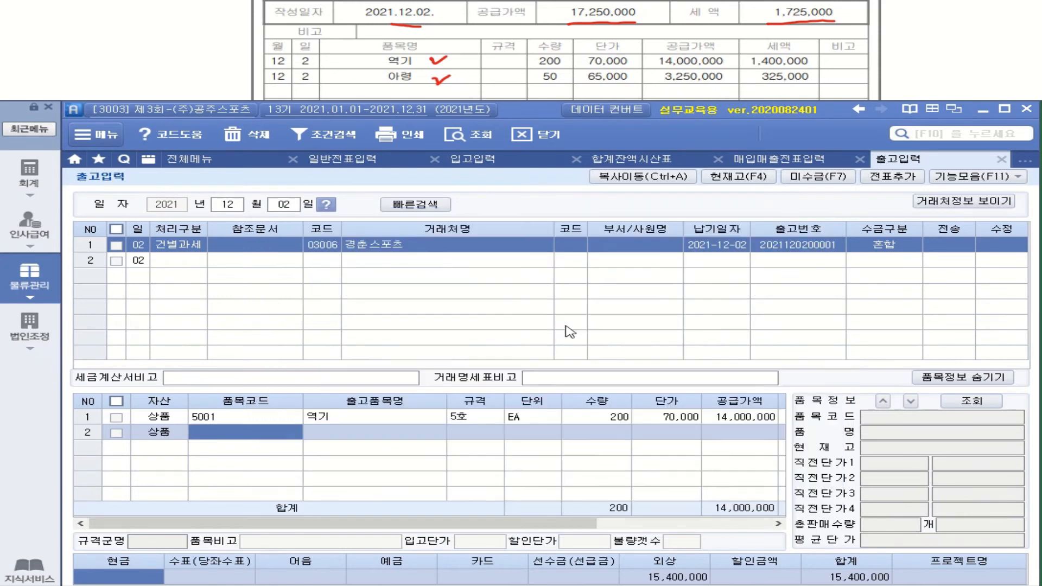
type("50")
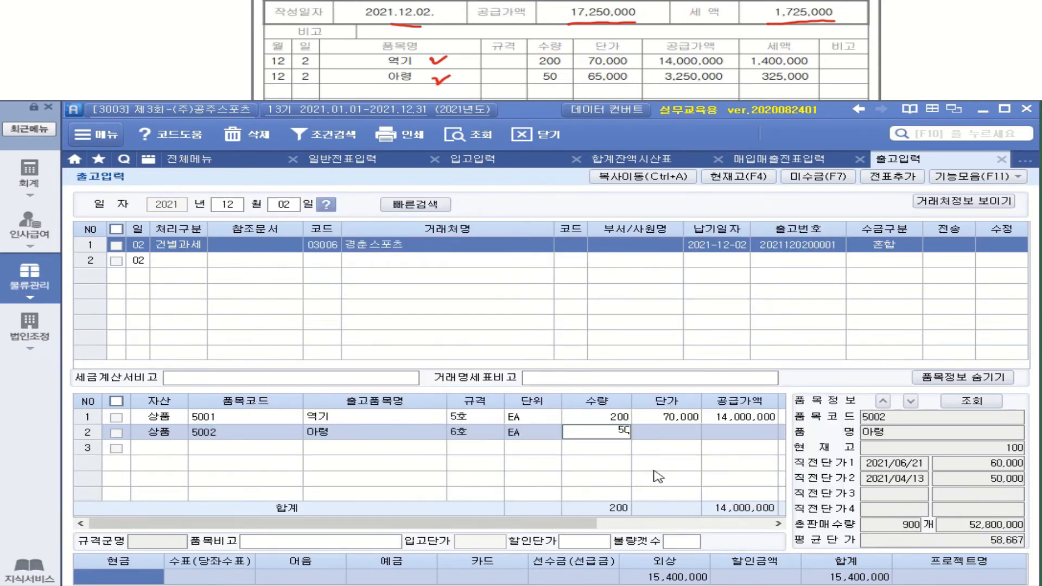
key("Return")
type("650000")
key("Return")
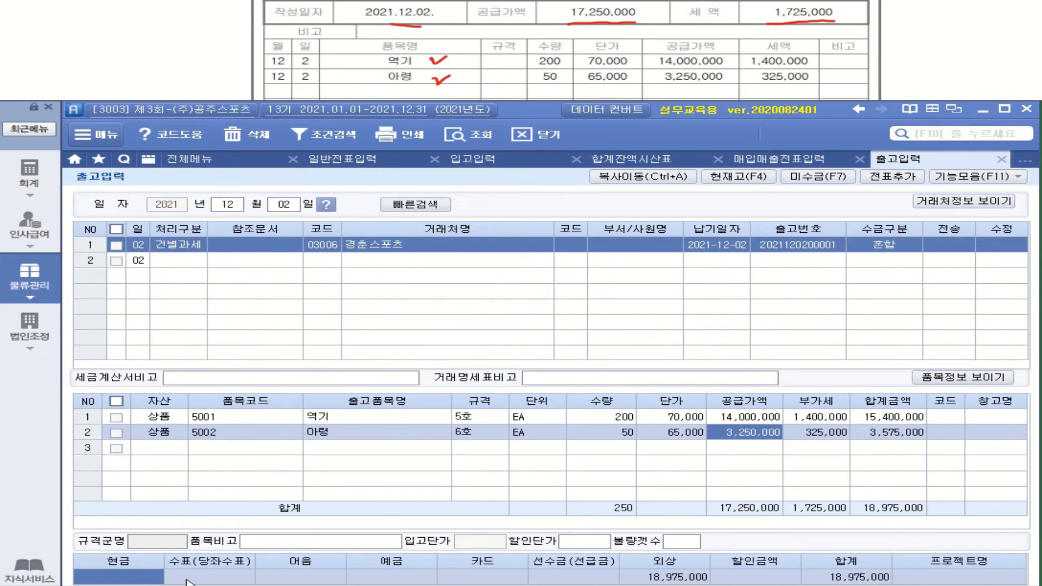
Step: Enter 10,000,000 as the 예금 portion of the shipment's payment
left_click(139, 578)
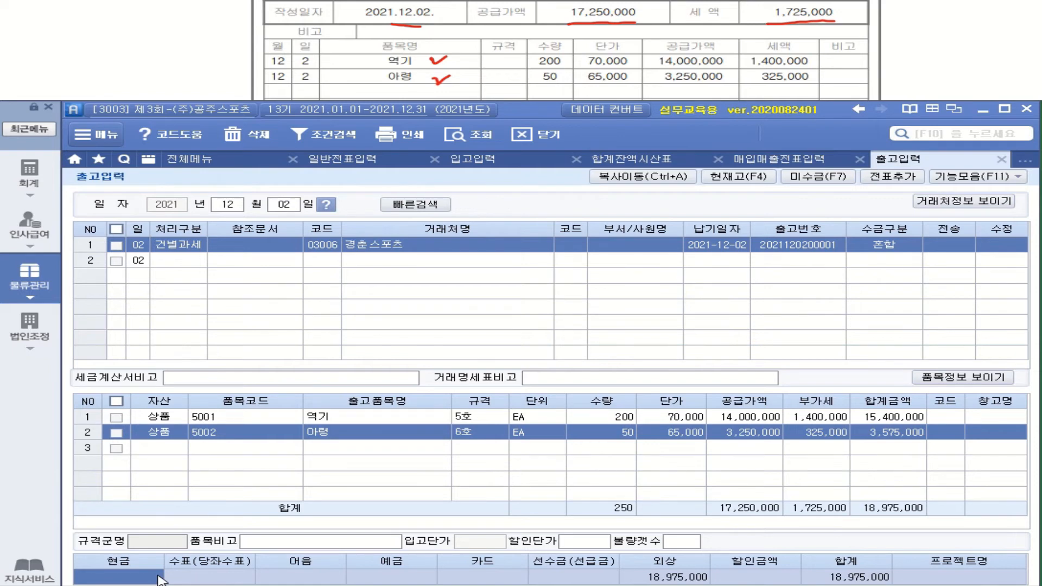
left_click(411, 580)
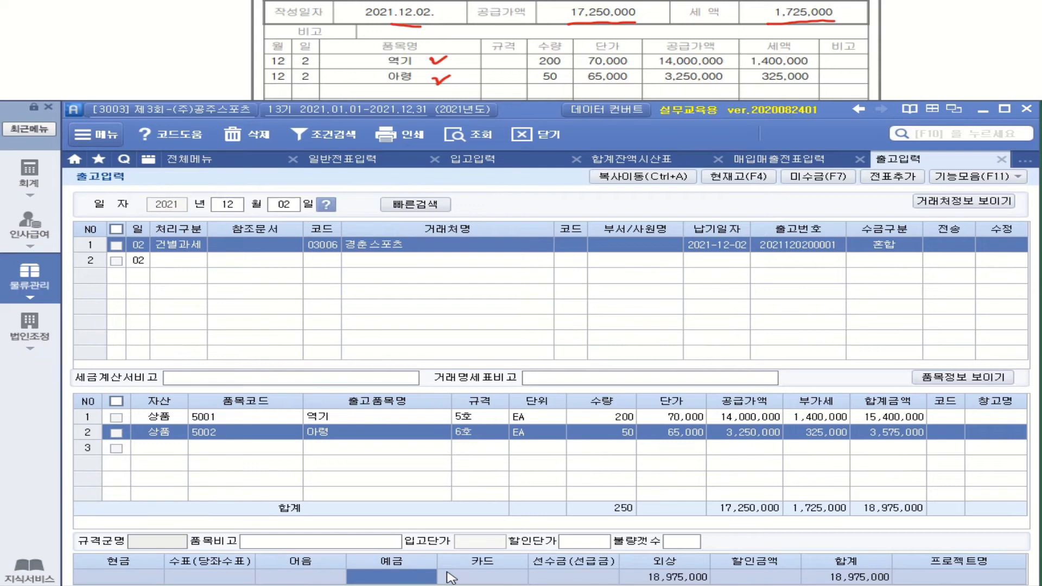
type("10000000")
key("Return")
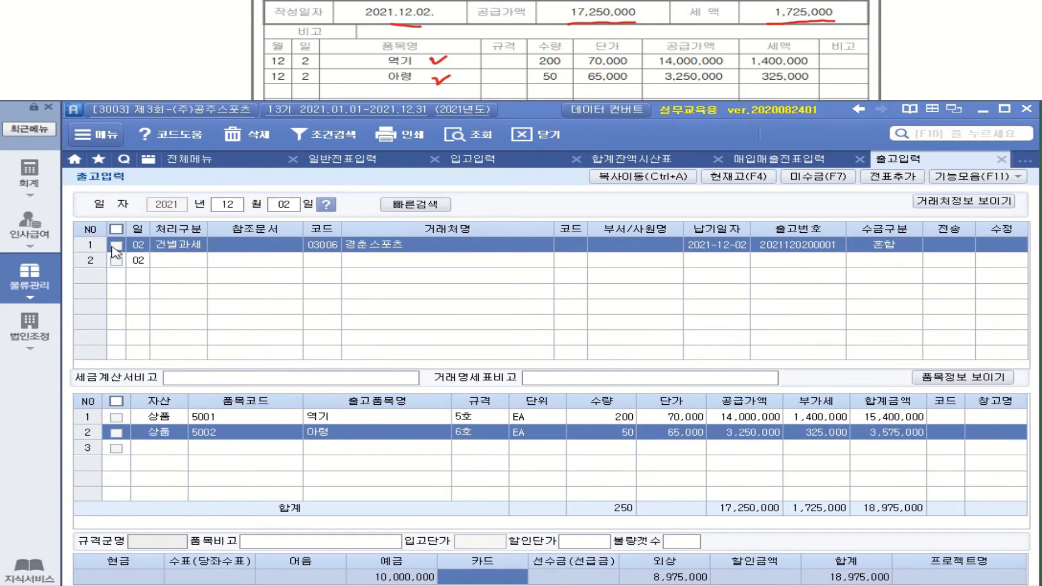
Step: Select the 경춘스포츠 shipment and transmit it to accounting with 전표추가
left_click(113, 247)
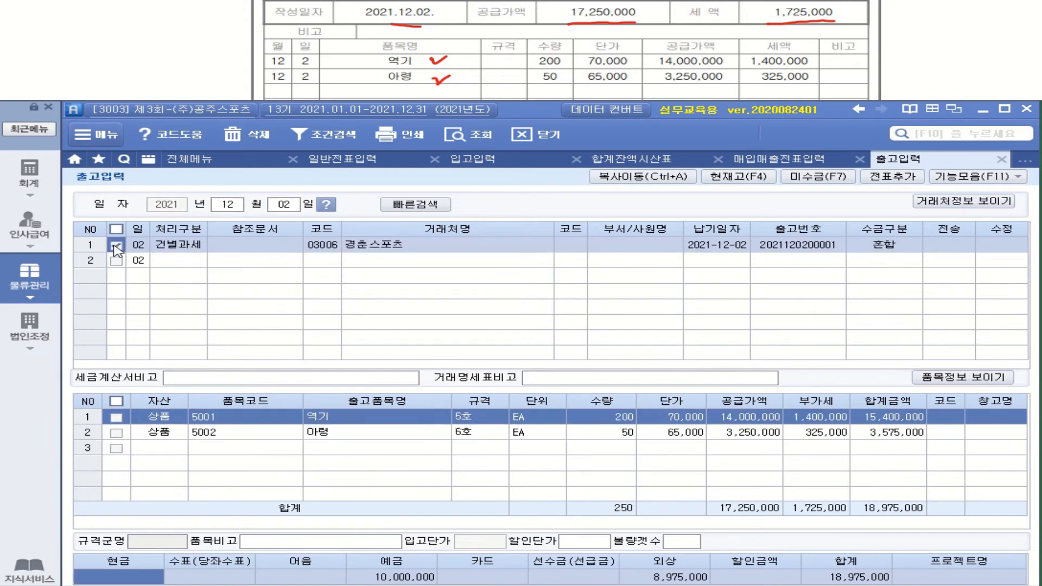
left_click(892, 177)
left_click(583, 262)
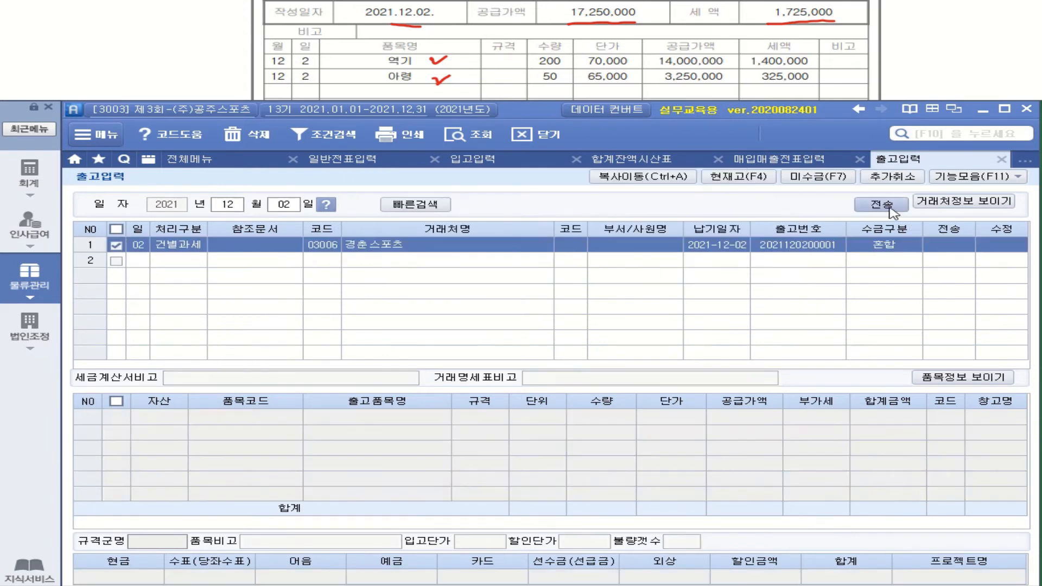
left_click(890, 209)
left_click(596, 305)
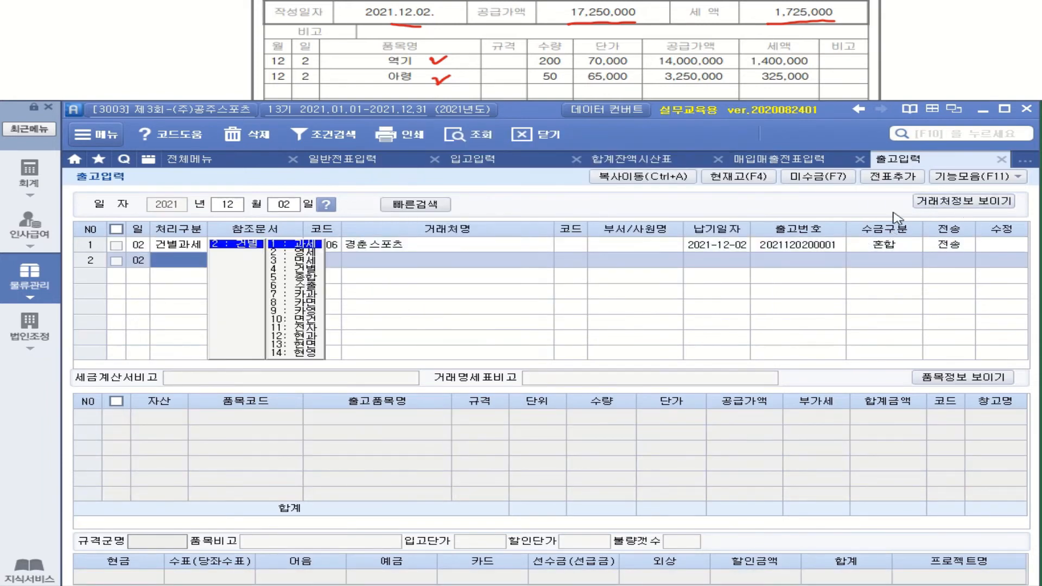
Step: Open 매입매출전표입력 in the accounting module and load the entries for December 2
left_click(35, 183)
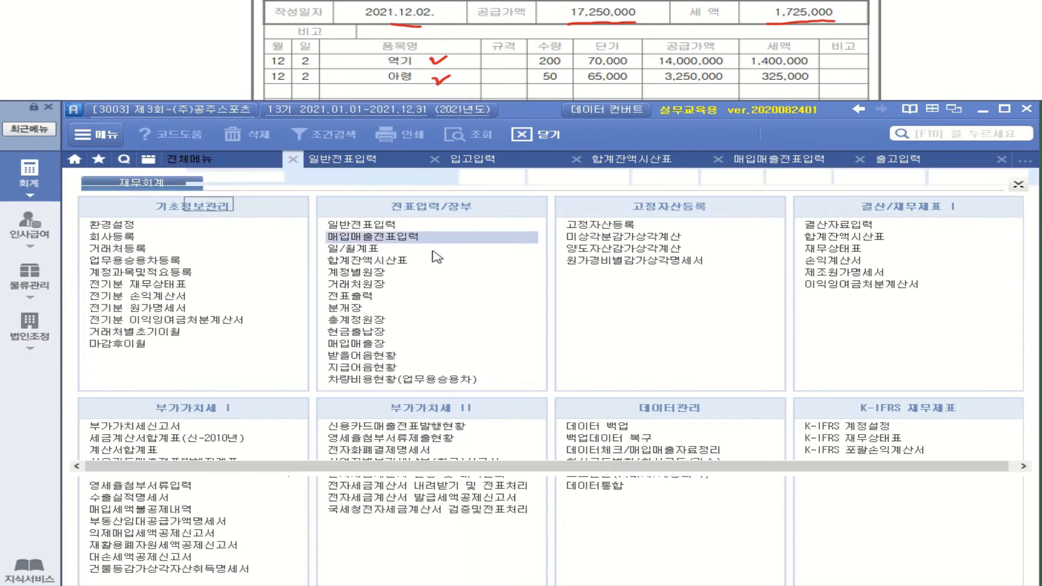
left_click(380, 237)
left_click(224, 204)
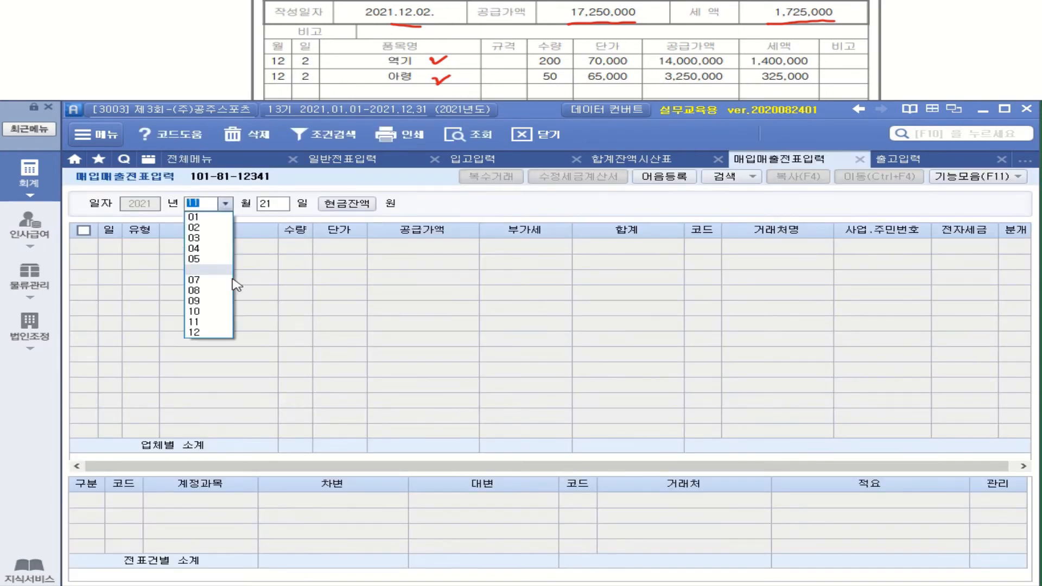
left_click(214, 332)
type("02")
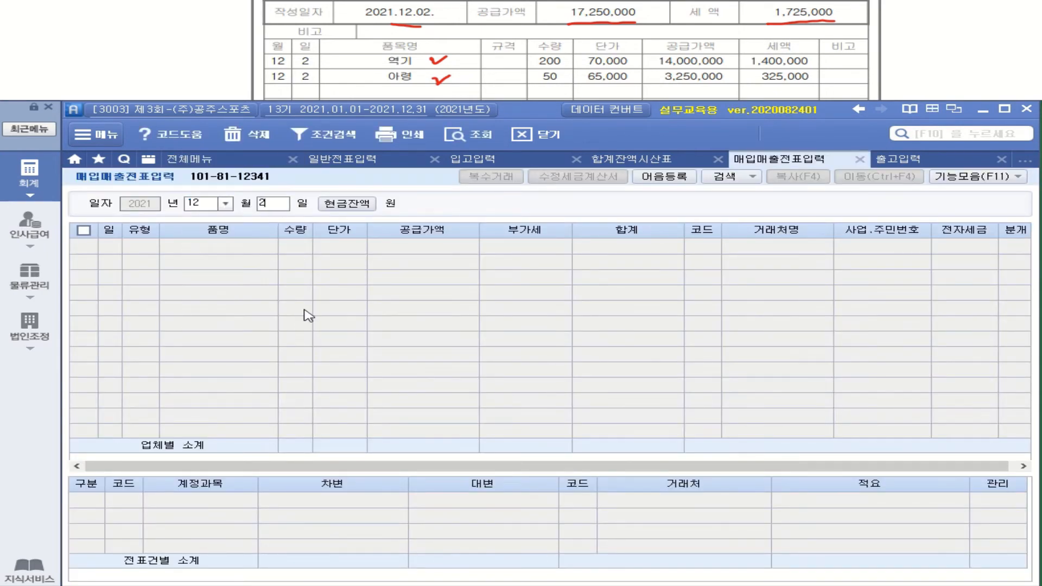
key("Return")
Step: Mark the electronic tax invoice of the 경춘스포츠 sale as 전자입력
left_click(218, 247)
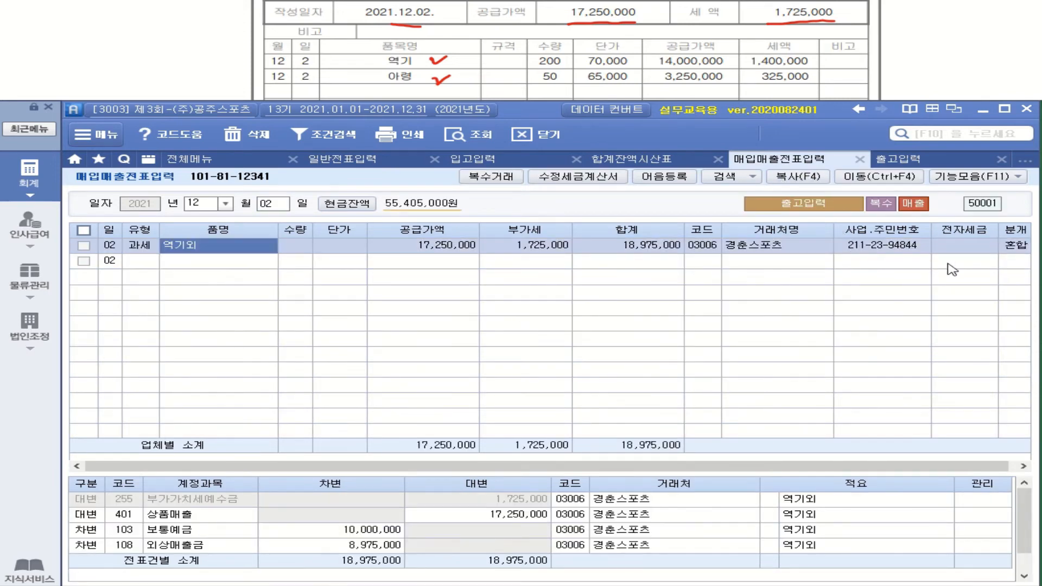
left_click(965, 251)
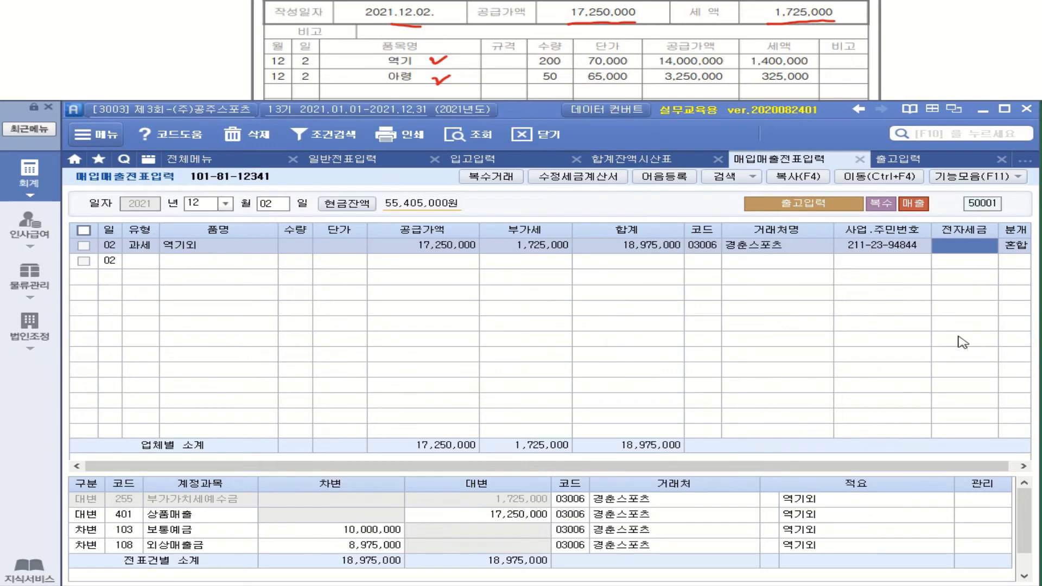
type("1")
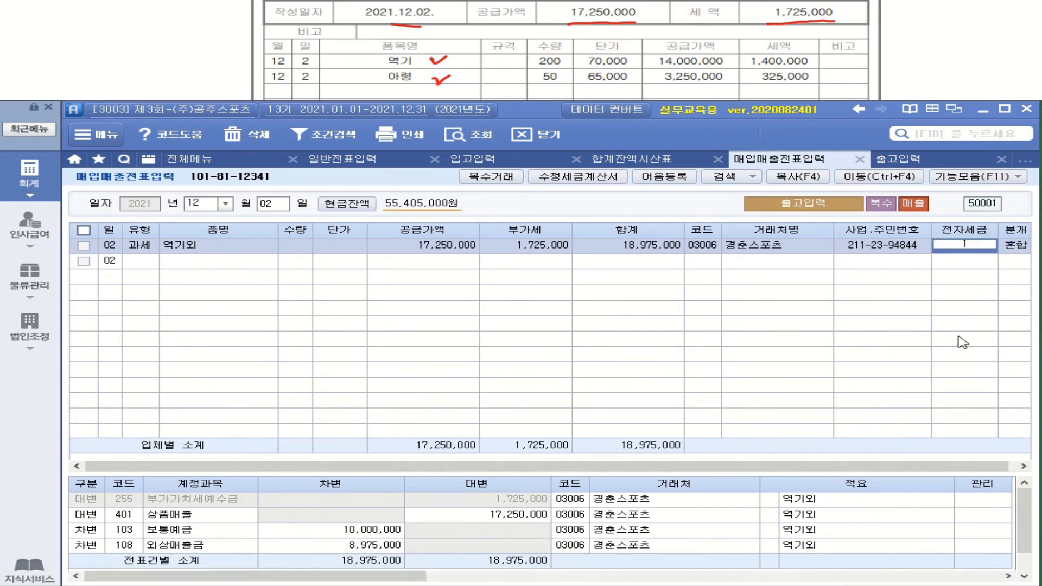
key("Return")
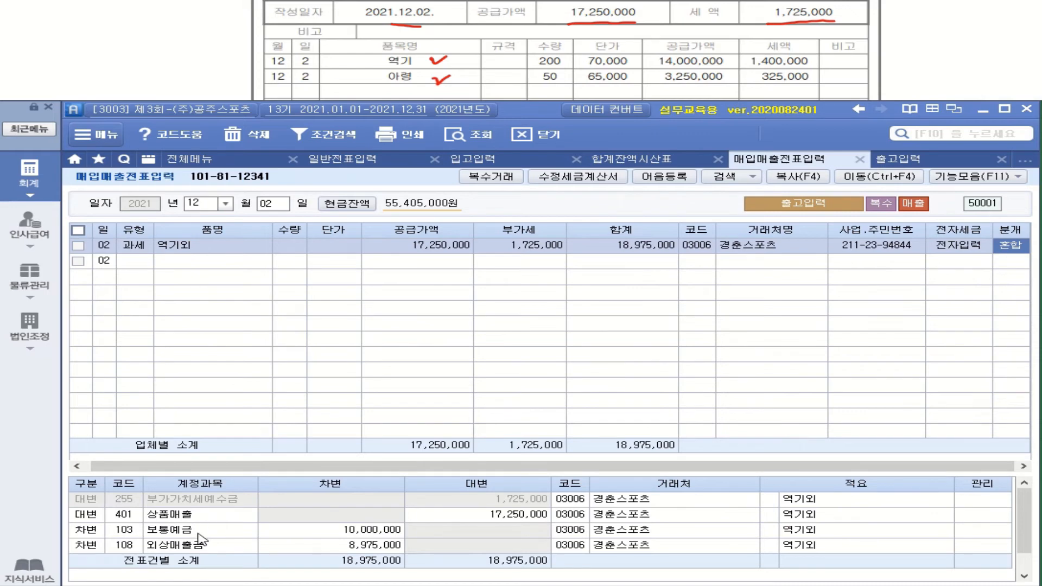
Step: Change the trading partner on the sale's 보통예금 journal line to 기업은행(보통)
left_click(576, 530)
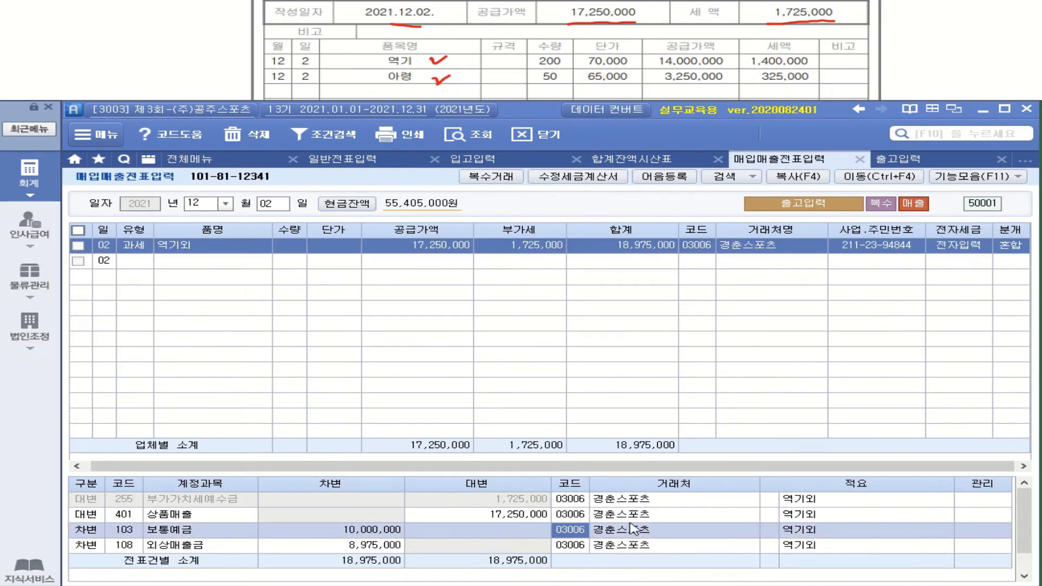
type("기업")
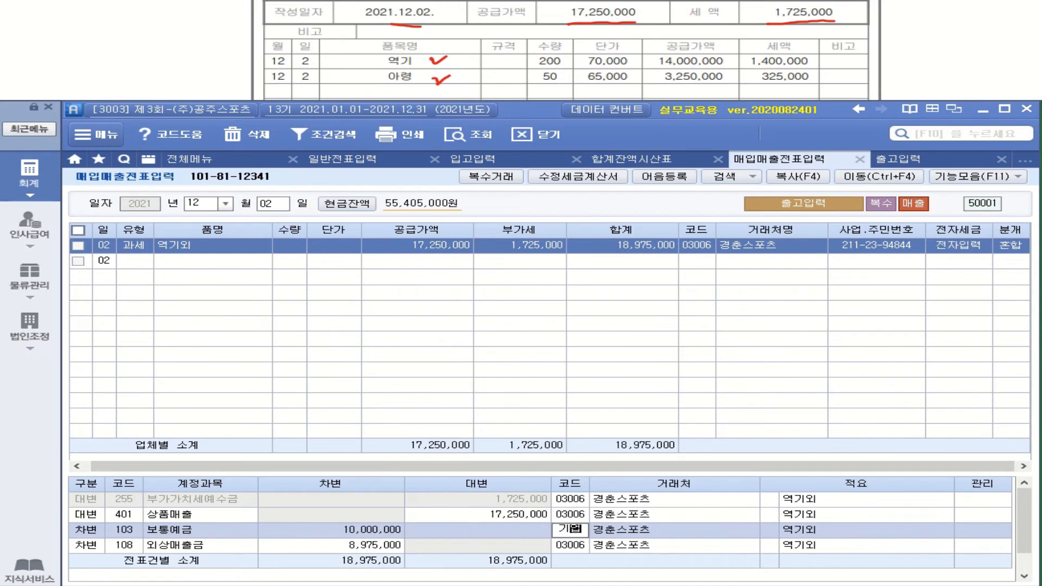
key("Return")
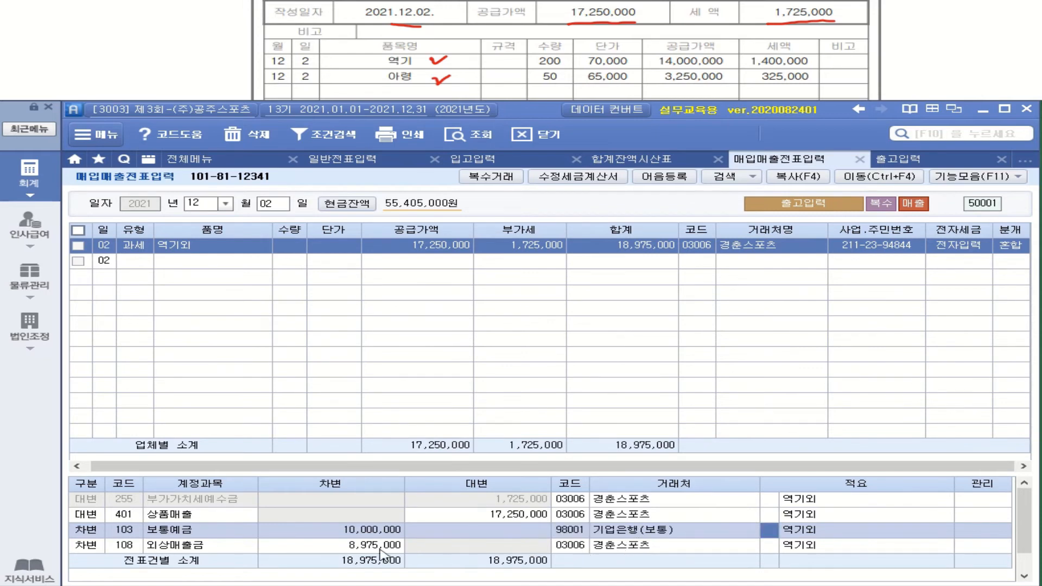
left_click(328, 549)
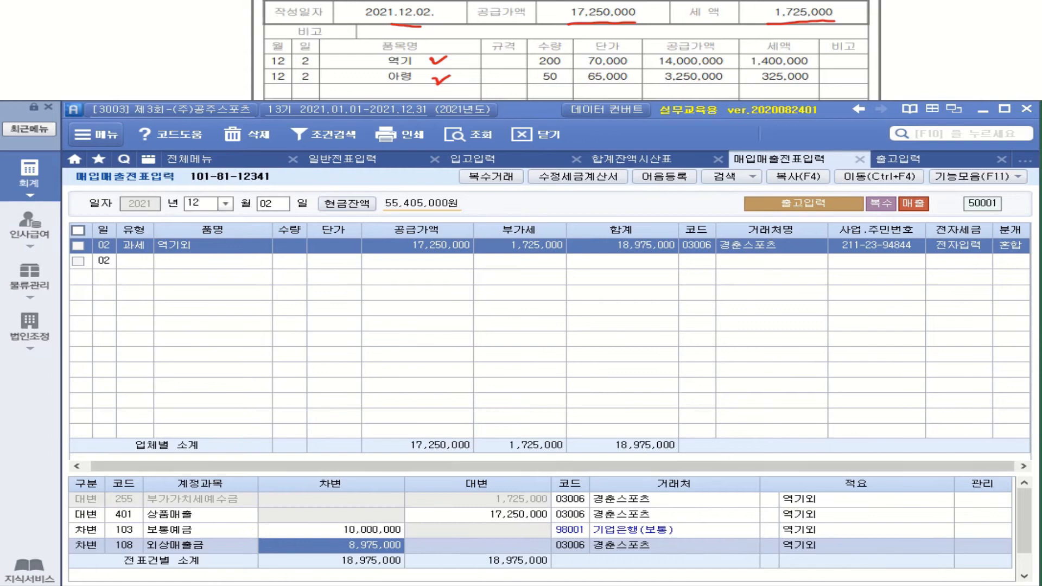
left_click(245, 249)
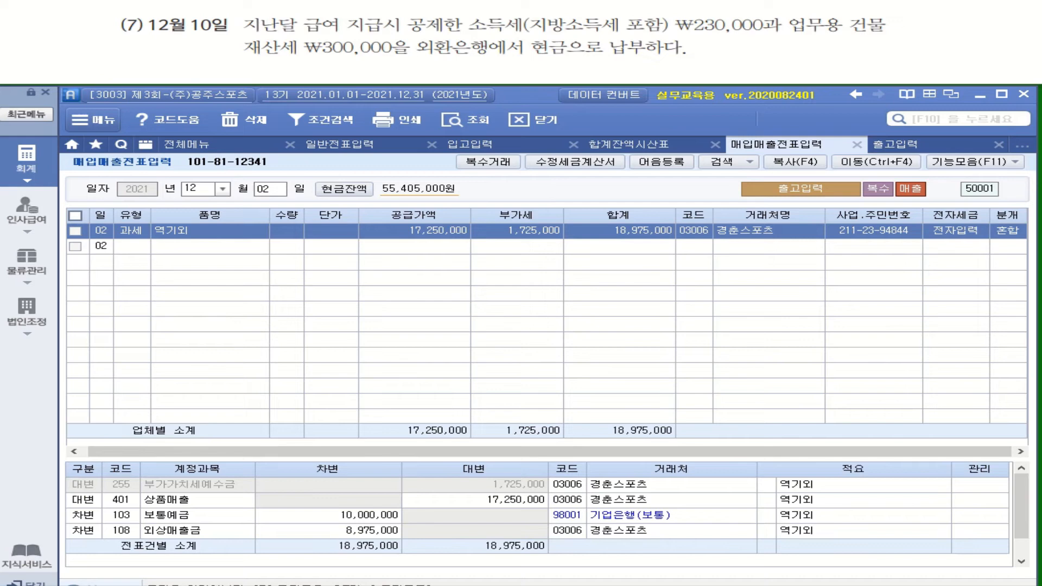
left_click_drag(302, 34, 518, 32)
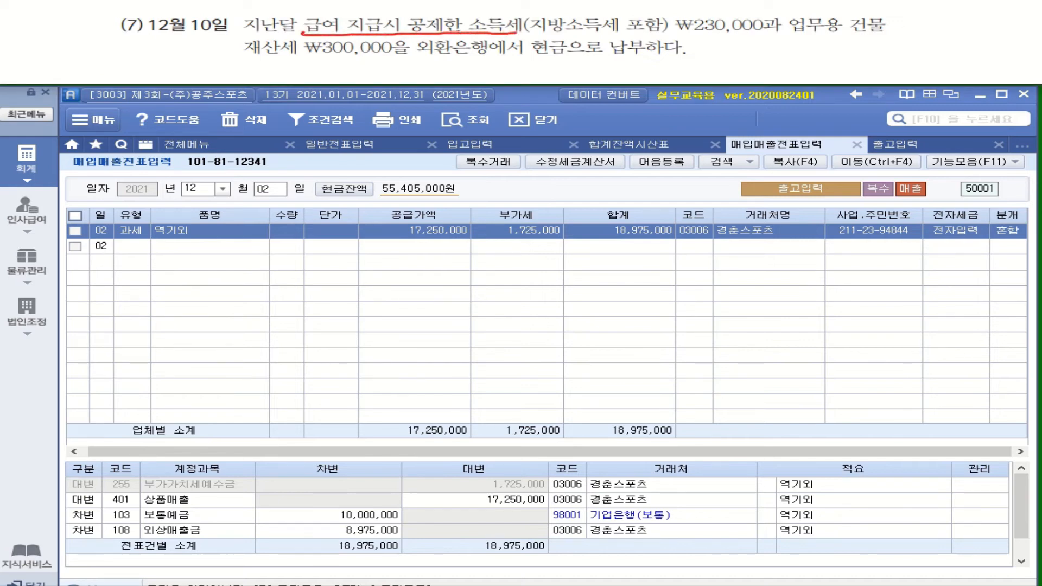
left_click_drag(302, 34, 174, 53)
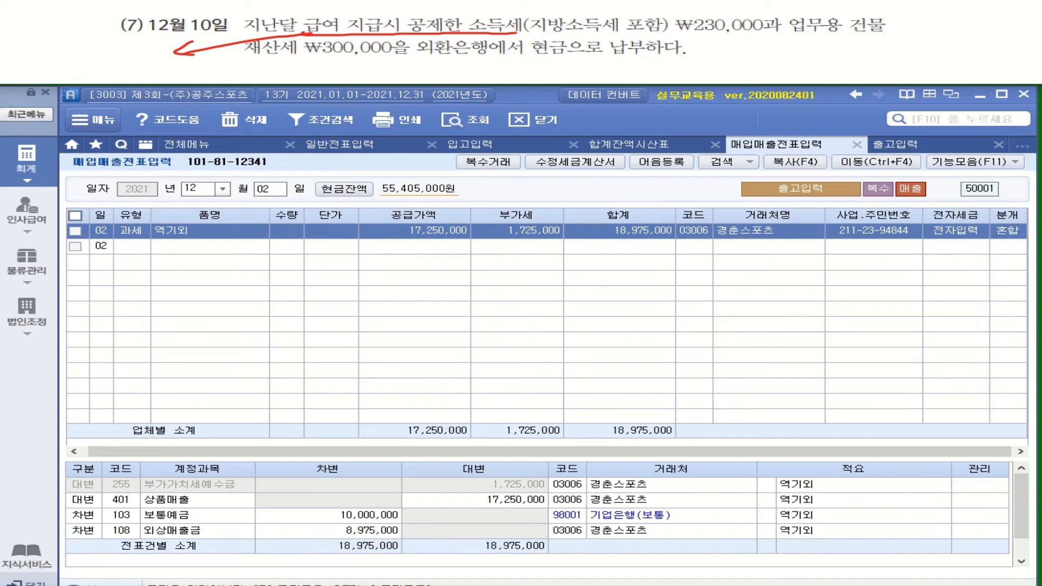
left_click_drag(67, 45, 81, 45)
left_click_drag(81, 42, 91, 62)
mouse_move(106, 35)
left_mouse_down()
mouse_move(100, 49)
mouse_move(115, 47)
left_mouse_up()
left_click_drag(92, 56, 115, 52)
mouse_move(103, 53)
left_mouse_down()
mouse_move(103, 63)
mouse_move(128, 49)
left_mouse_up()
left_click_drag(110, 51, 143, 43)
left_click_drag(120, 51, 130, 62)
left_click_drag(120, 63, 136, 63)
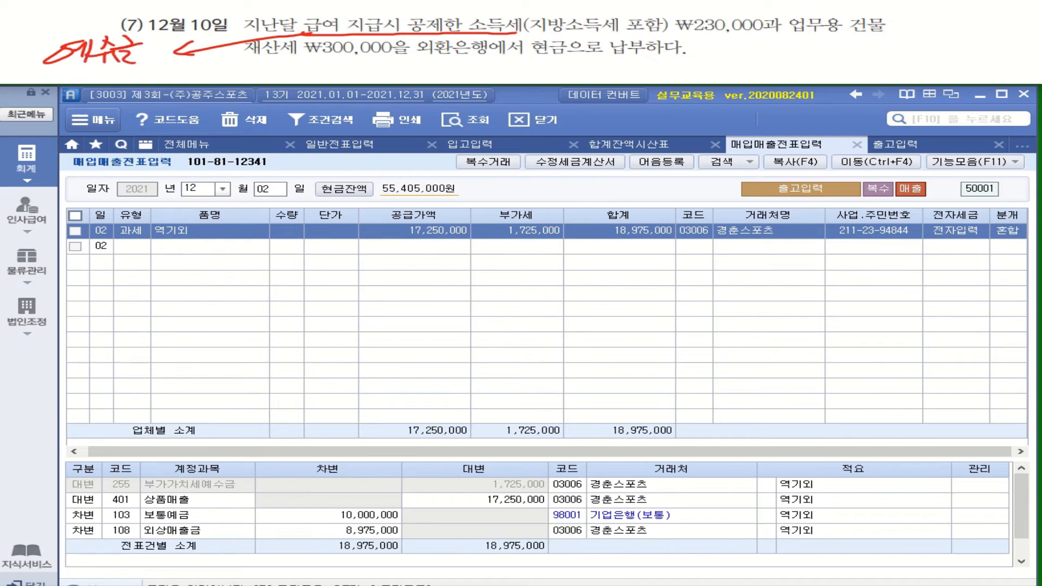
mouse_move(240, 58)
left_mouse_down()
mouse_move(392, 56)
mouse_move(385, 69)
mouse_move(395, 75)
mouse_move(426, 73)
left_mouse_up()
left_click_drag(438, 53, 461, 65)
mouse_move(431, 66)
left_mouse_down()
mouse_move(461, 75)
mouse_move(445, 77)
left_mouse_up()
left_click_drag(453, 58, 468, 70)
mouse_move(471, 54)
left_mouse_down()
mouse_move(471, 77)
mouse_move(477, 67)
left_mouse_up()
mouse_move(487, 54)
left_mouse_down()
mouse_move(480, 68)
mouse_move(495, 69)
left_mouse_up()
mouse_move(481, 71)
left_mouse_down()
mouse_move(482, 80)
mouse_move(531, 78)
mouse_move(543, 58)
mouse_move(563, 51)
mouse_move(686, 56)
left_mouse_up()
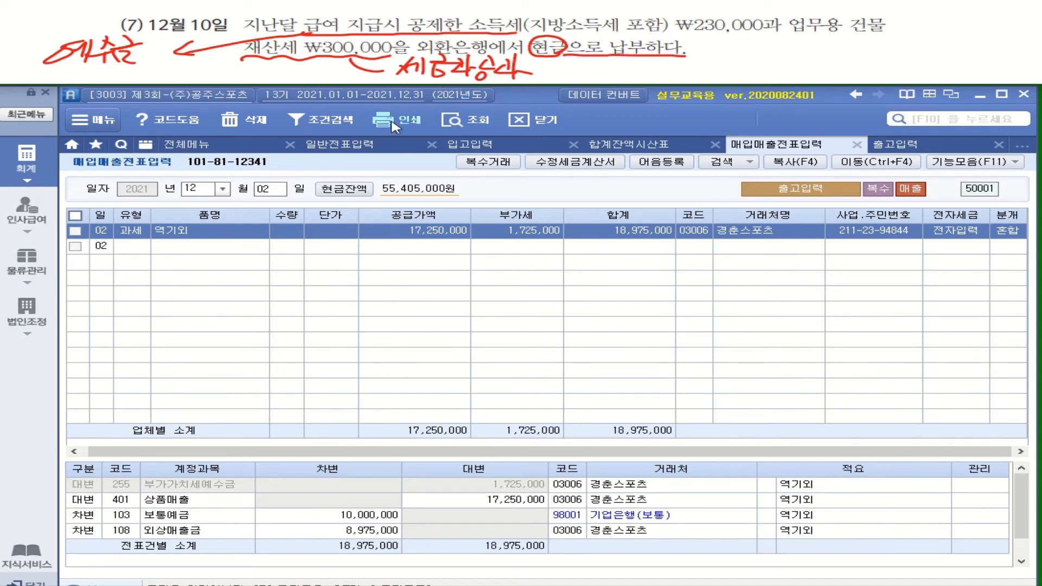
Step: Switch to 일반전표입력 and set the voucher date to December 10
left_click(216, 146)
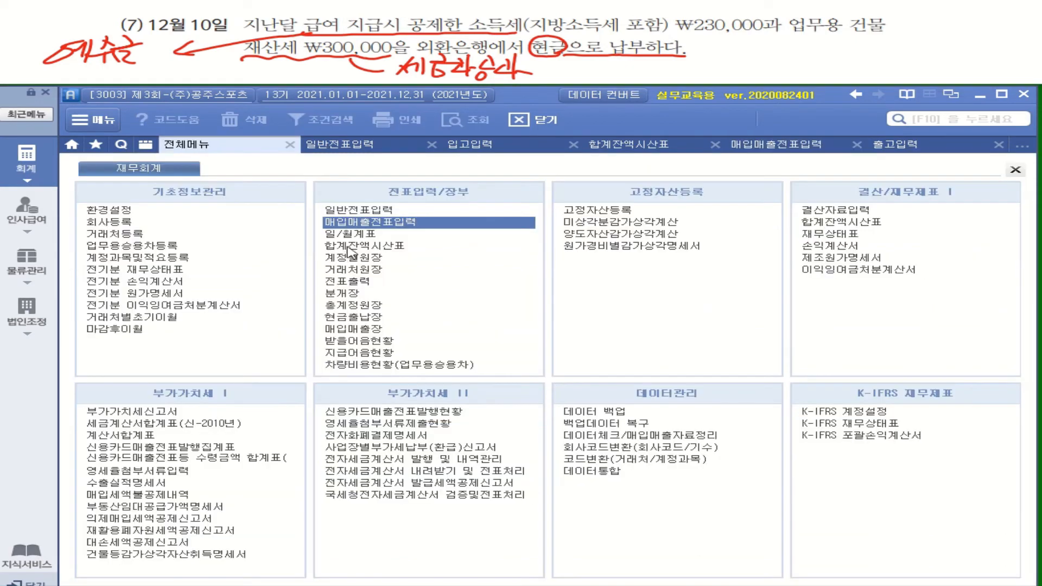
left_click(359, 211)
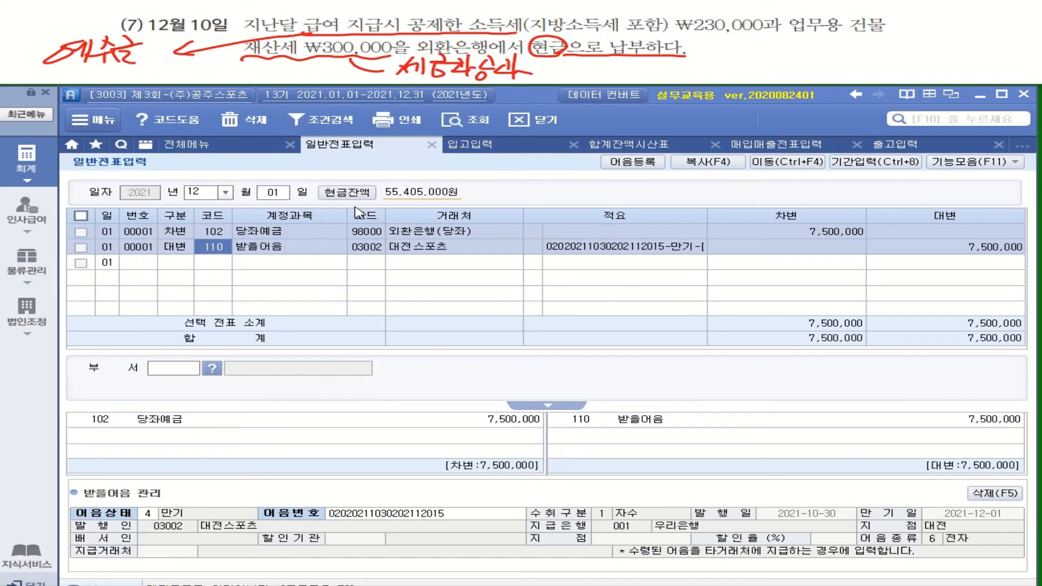
left_click(278, 195)
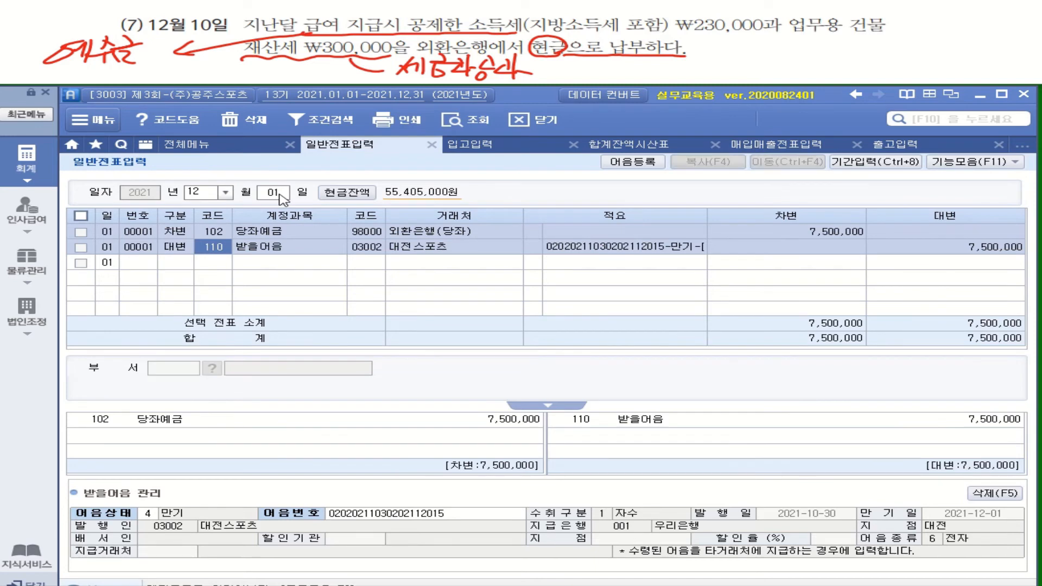
type("10")
key("Return")
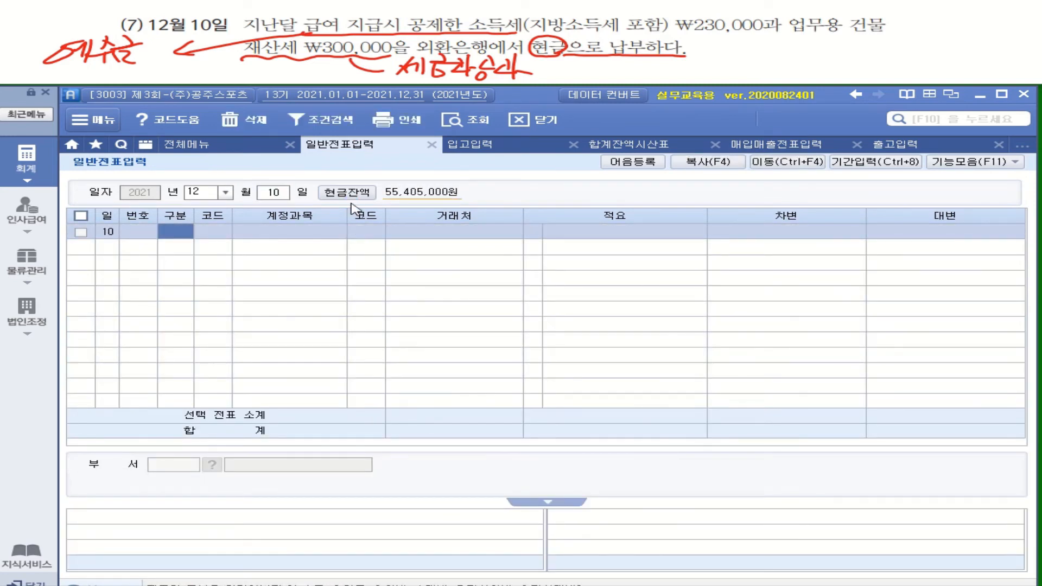
Step: Enter a 차변 line for account 254 예수금 with an amount of 230,000, leaving partner and description blank
type("3")
key("Return")
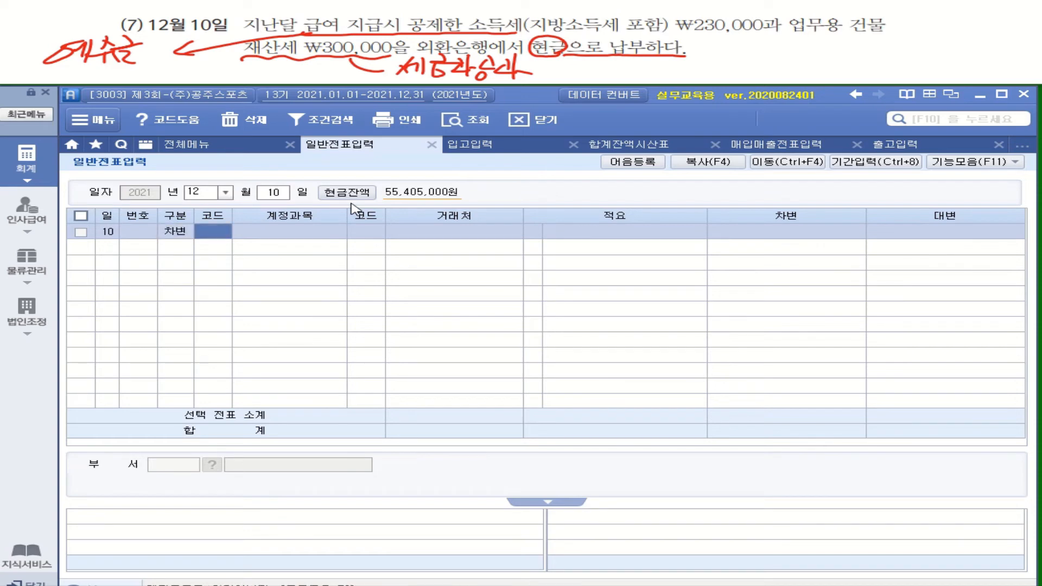
type("예수")
key("Return")
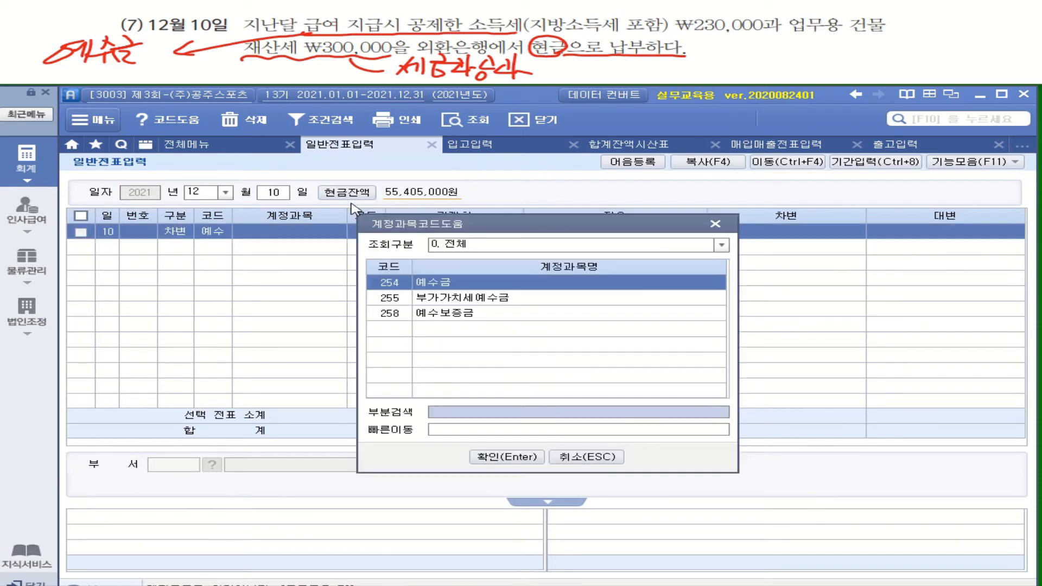
key("Return")
key("Return")
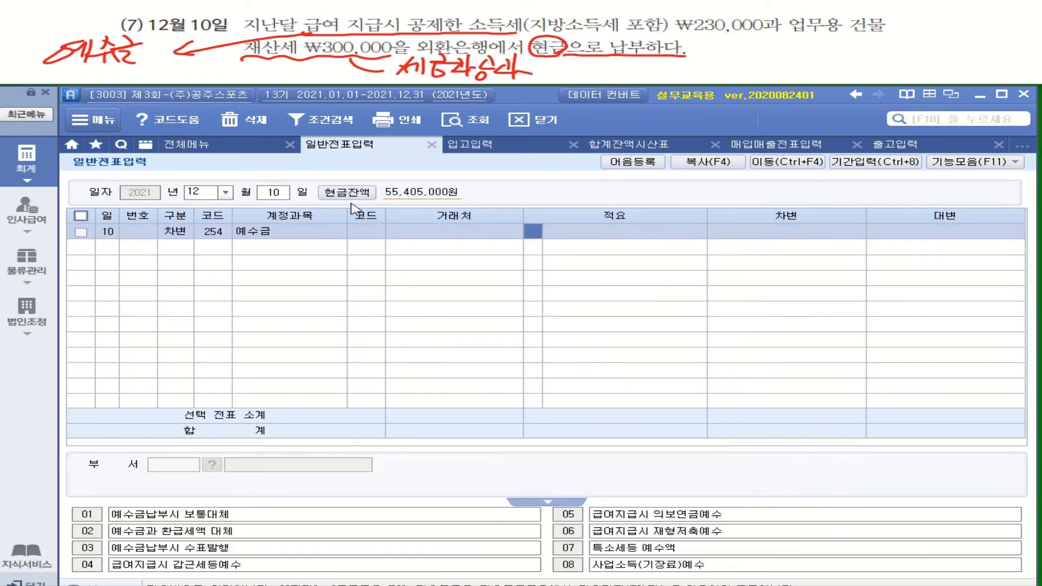
key("Return")
type("2300000")
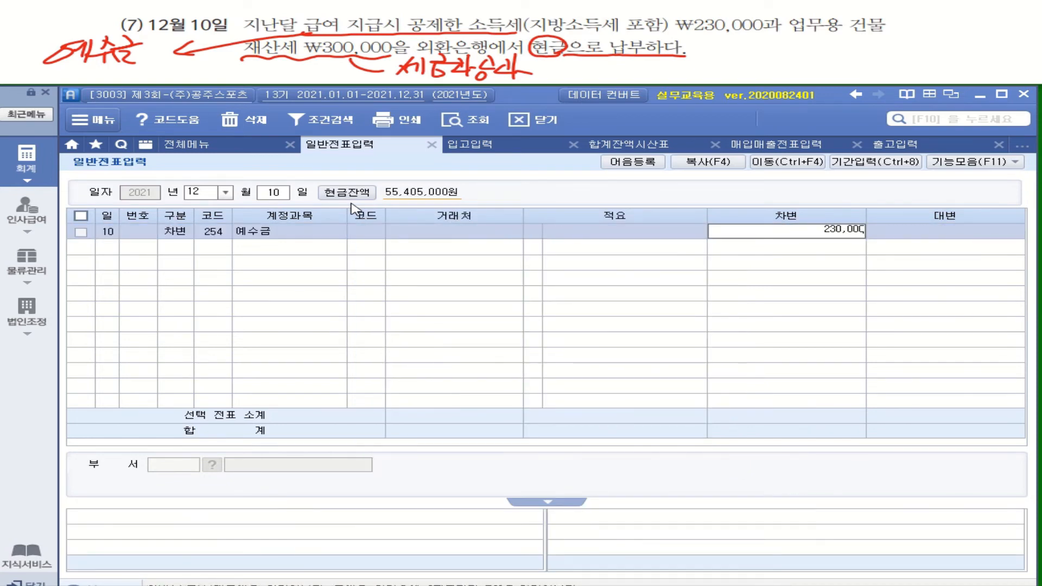
key("Return")
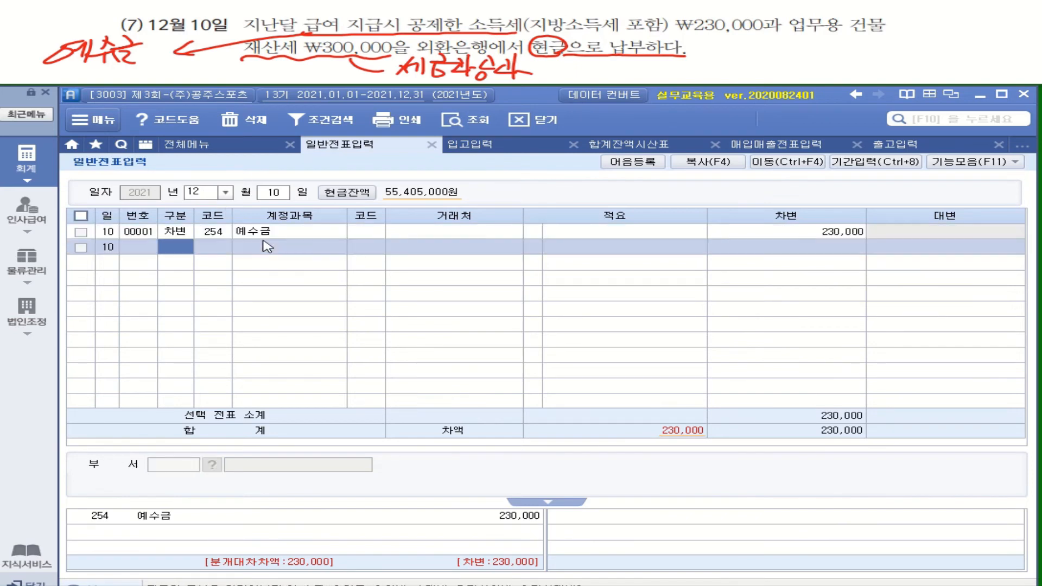
Step: Add a second 차변 line for account 817 세금과공과 with an amount of 300,000
type("3")
key("Return")
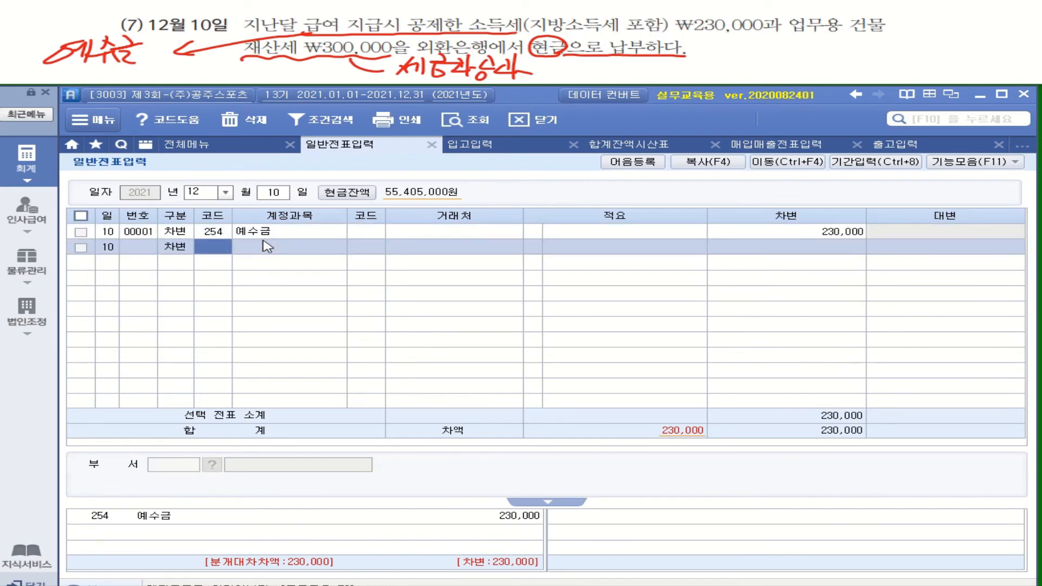
type("세금")
key("Return")
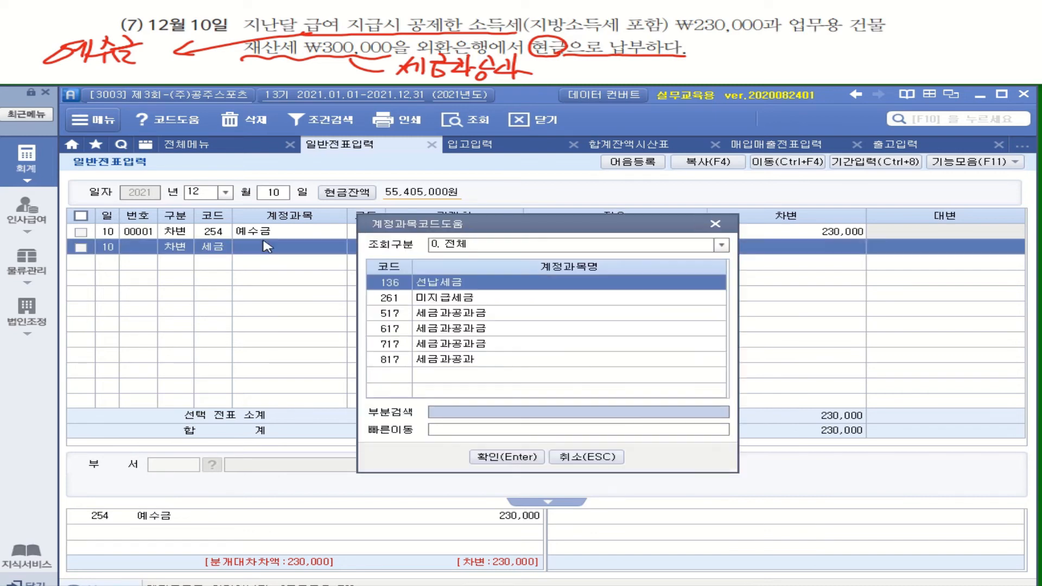
key("Down")
key("Down")
key("Down")
key("Down")
key("Down")
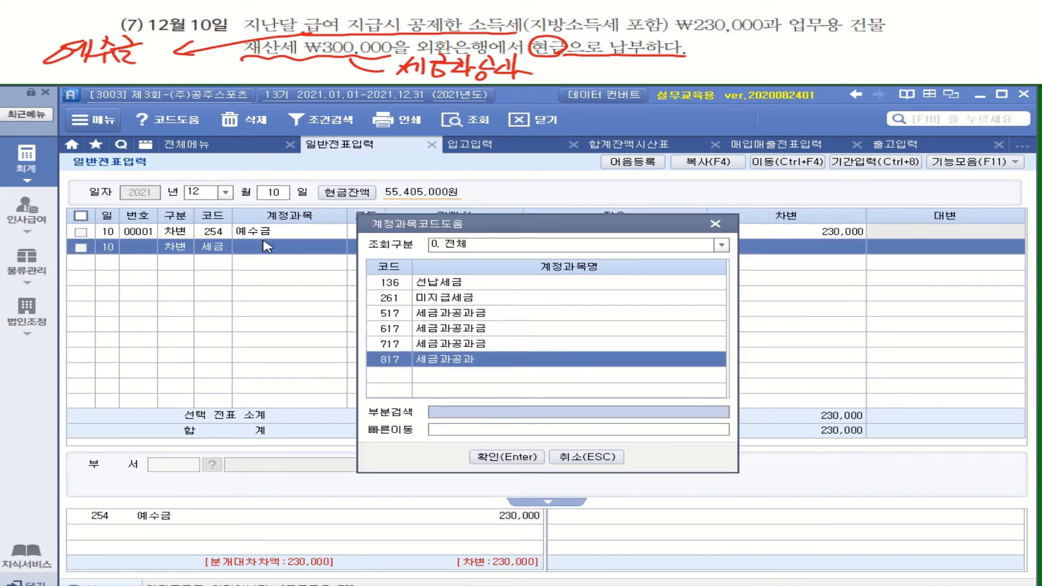
key("Return")
key("Return")
key("Return")
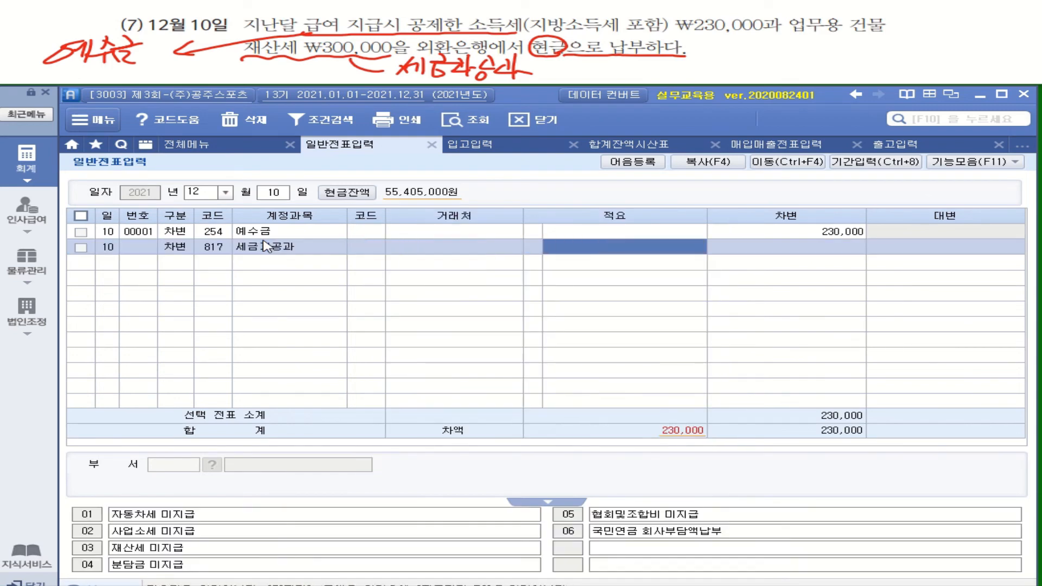
key("Return")
type("3000000")
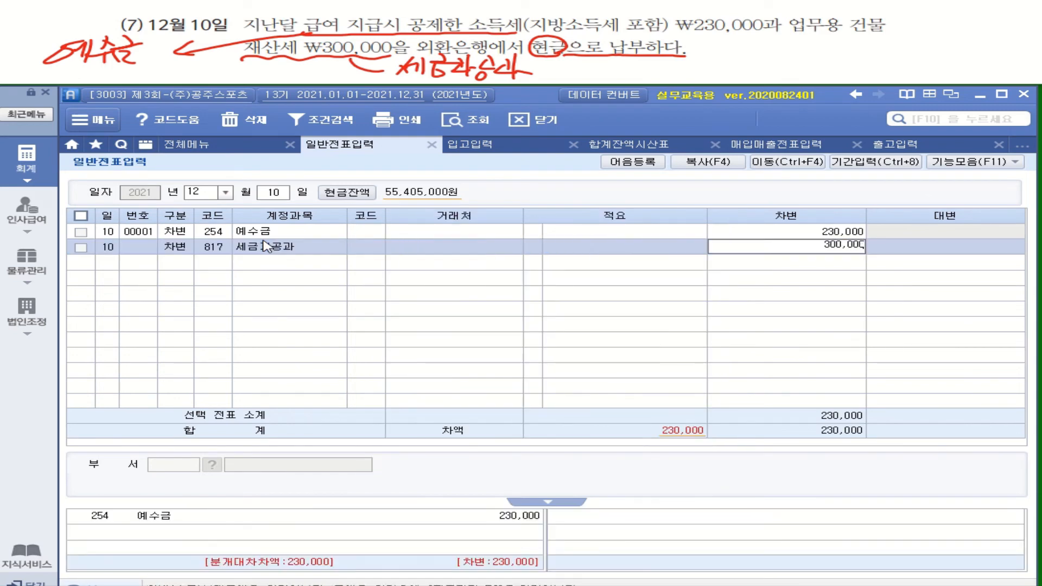
key("Return")
Step: Add a 대변 line for account 101 현금 with an amount of 530,000
type("4")
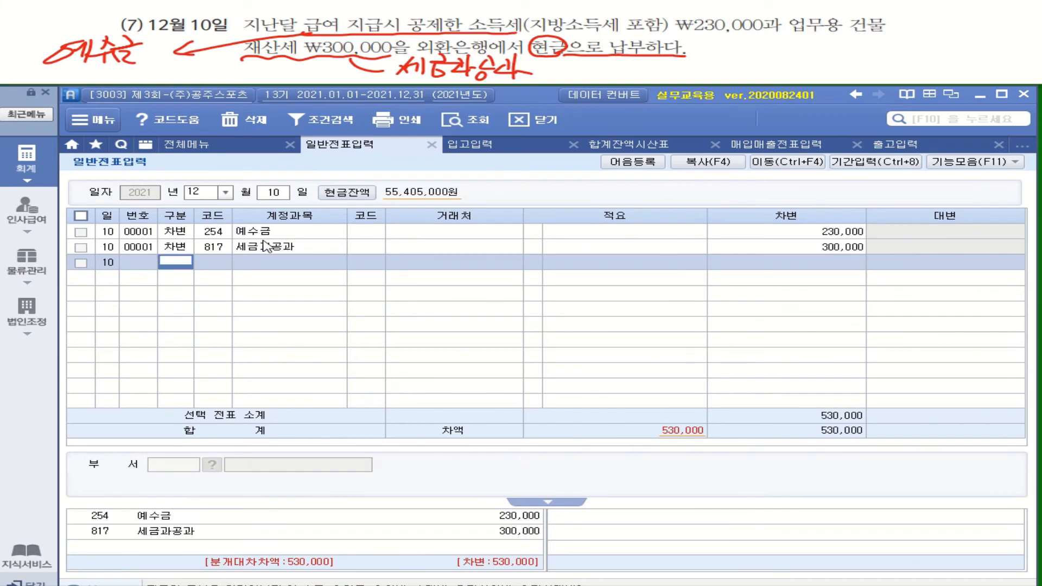
key("Return")
type("101")
key("Return")
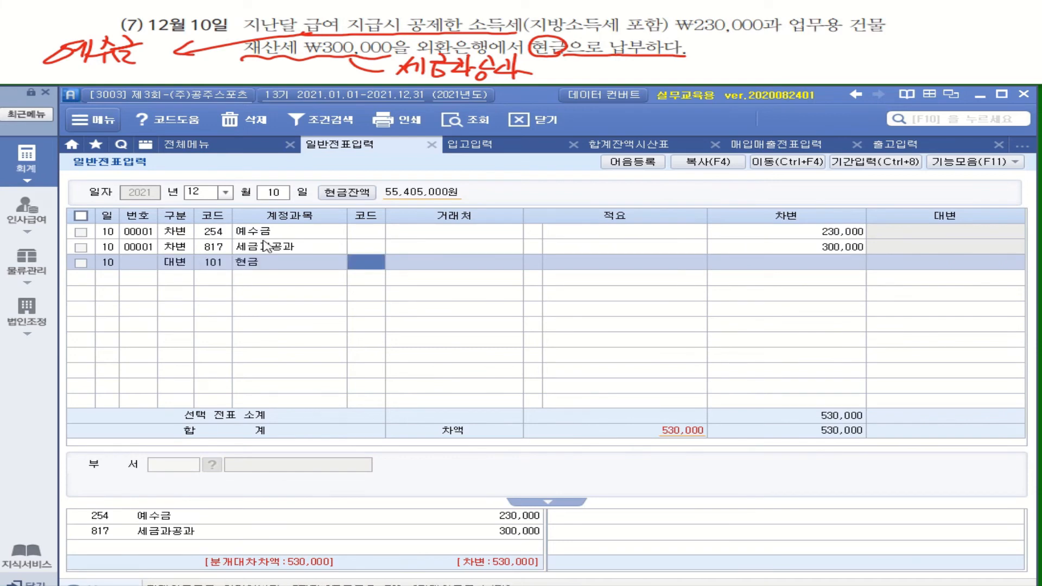
key("Return")
key("Return")
key("Return")
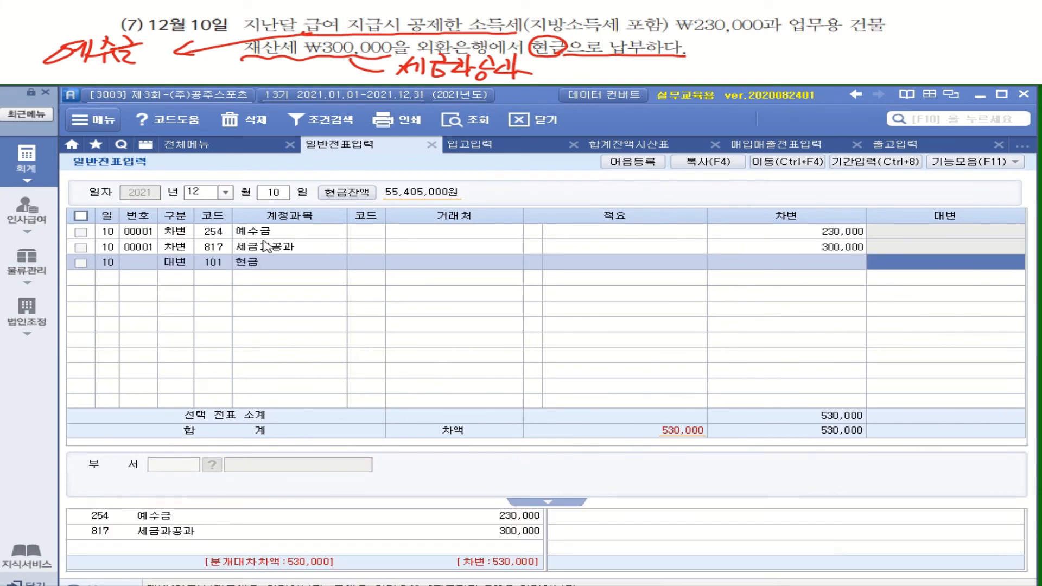
type("5300000")
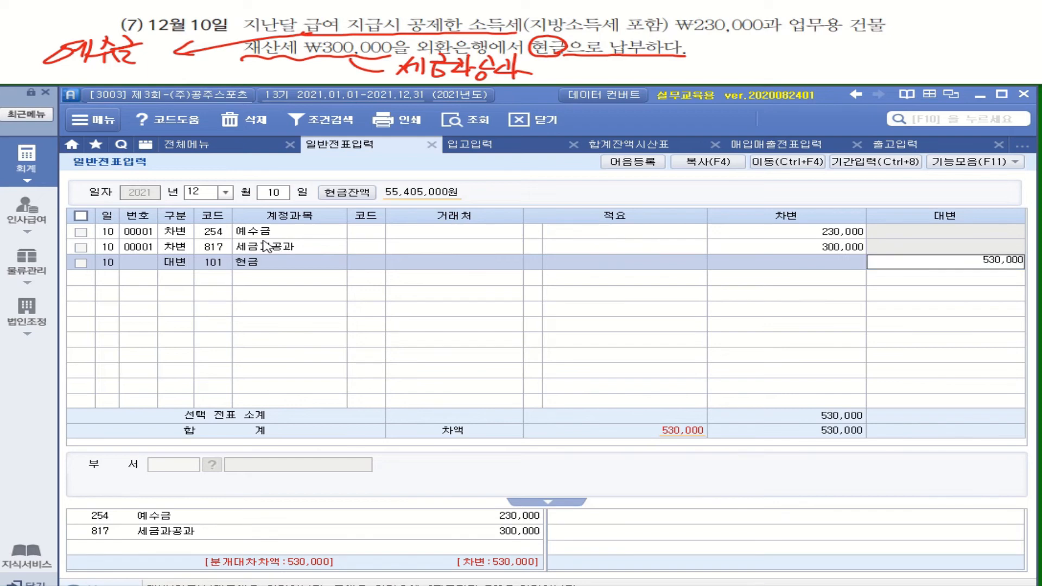
key("Return")
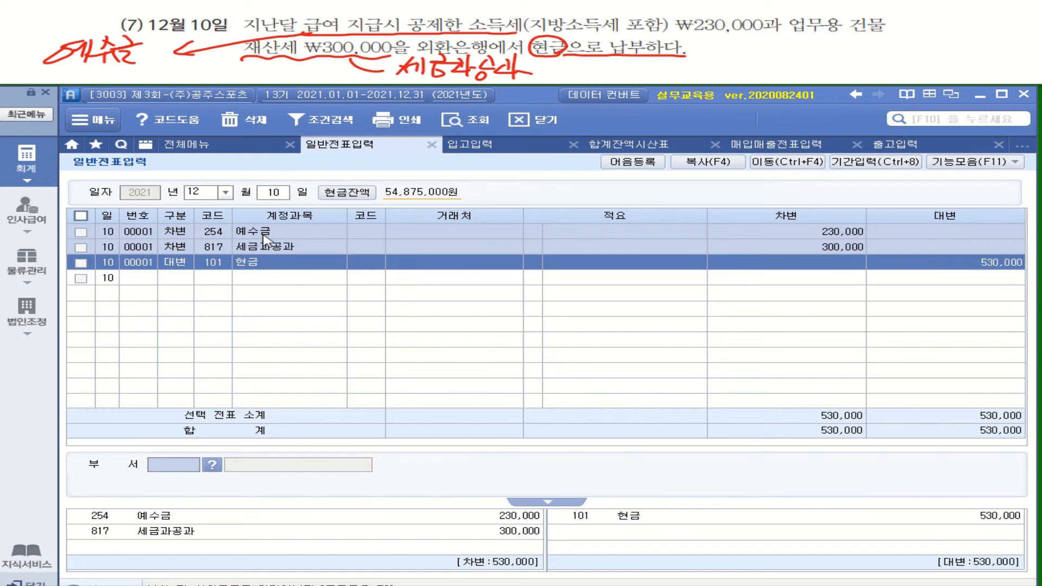
left_click(188, 231)
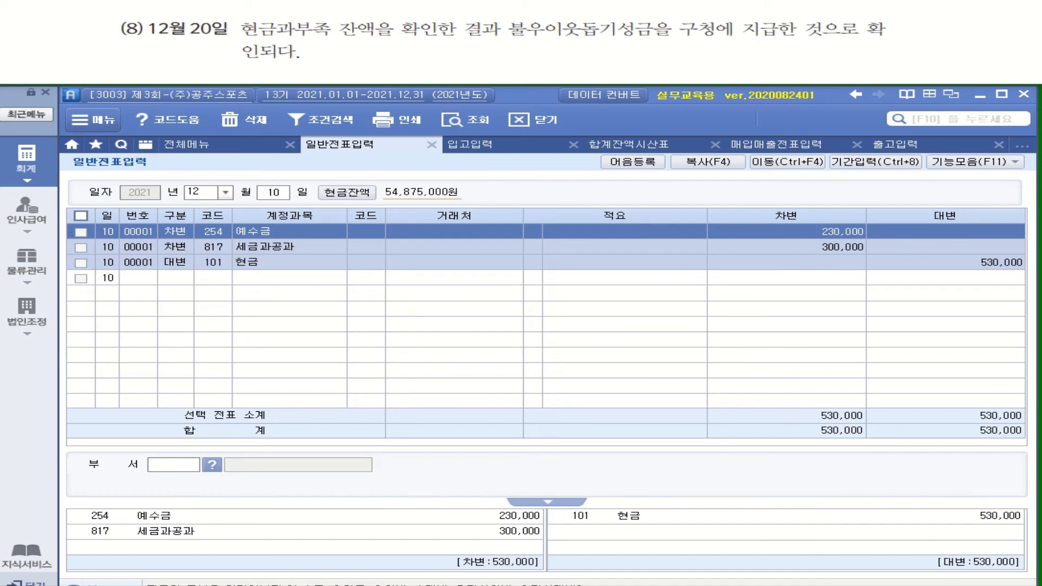
mouse_move(247, 36)
left_mouse_down()
mouse_move(363, 37)
mouse_move(383, 24)
mouse_move(353, 38)
left_mouse_up()
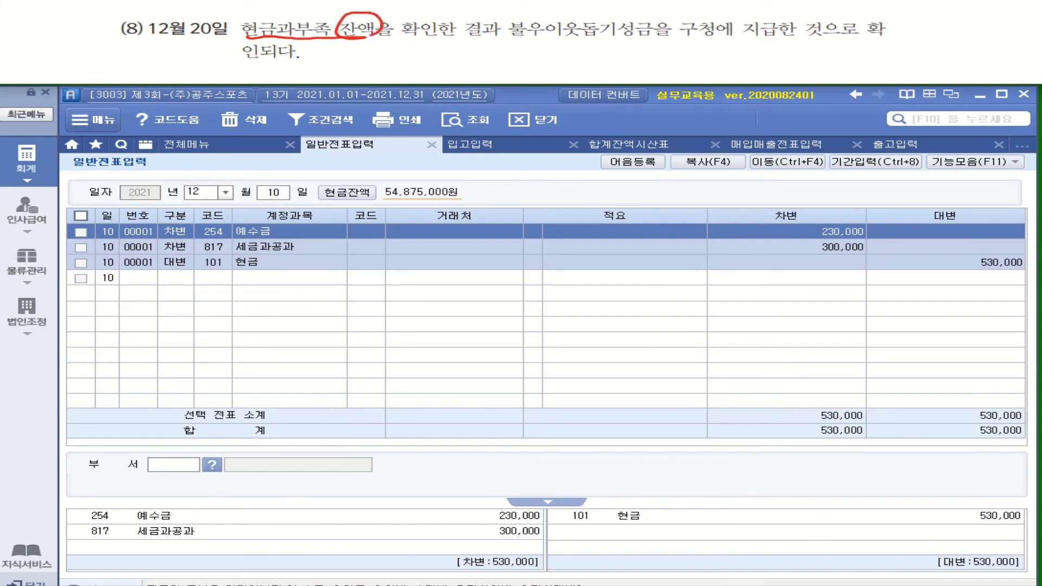
mouse_move(514, 38)
left_mouse_down()
mouse_move(652, 38)
mouse_move(708, 17)
mouse_move(715, 35)
left_mouse_up()
mouse_move(627, 44)
left_mouse_down()
mouse_move(644, 62)
mouse_move(654, 50)
mouse_move(671, 66)
mouse_move(744, 44)
mouse_move(752, 71)
left_mouse_up()
left_click_drag(148, 37, 237, 38)
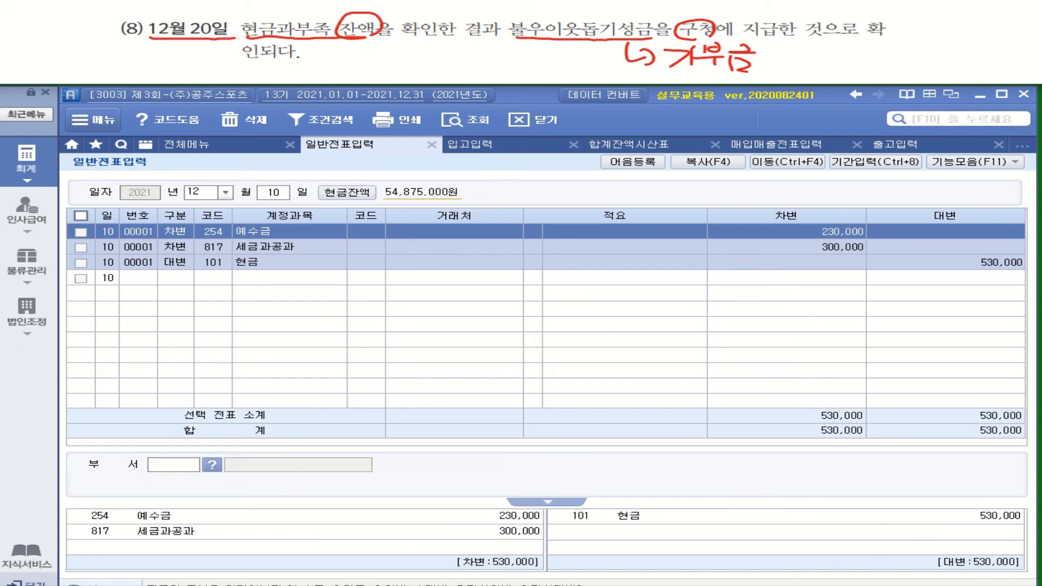
mouse_move(325, 40)
left_mouse_down()
mouse_move(326, 57)
mouse_move(371, 43)
left_mouse_up()
mouse_move(365, 46)
left_mouse_down()
mouse_move(350, 63)
mouse_move(379, 59)
left_mouse_up()
mouse_move(379, 51)
left_mouse_down()
mouse_move(364, 64)
mouse_move(381, 65)
left_mouse_up()
mouse_move(393, 43)
left_mouse_down()
mouse_move(387, 55)
mouse_move(404, 66)
mouse_move(428, 57)
left_mouse_up()
mouse_move(433, 42)
left_mouse_down()
mouse_move(431, 65)
mouse_move(490, 55)
mouse_move(494, 68)
left_mouse_up()
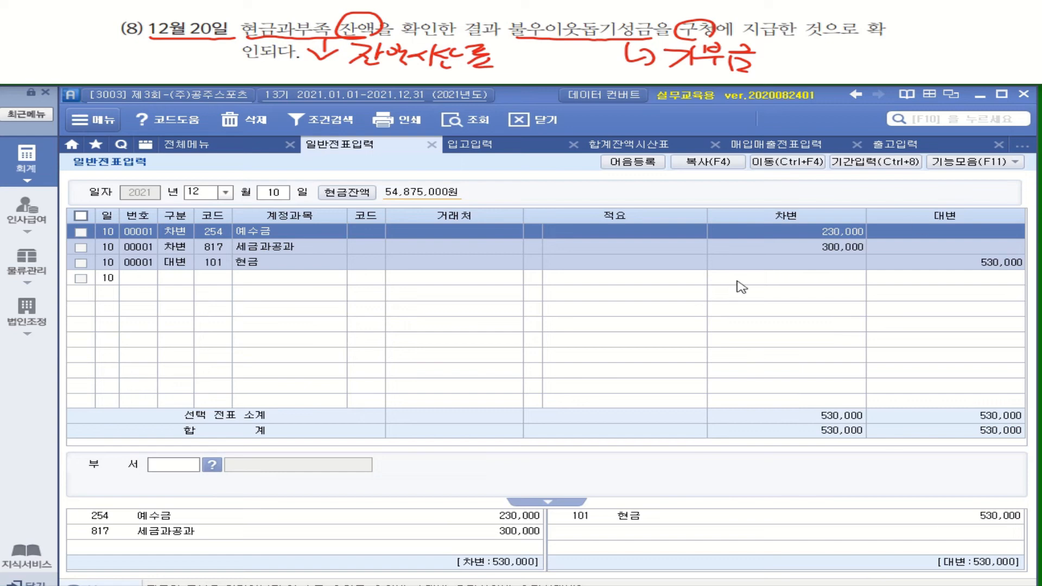
Step: Look up the 현금과부족 balance in the 합계잔액시산표 as of December 20
left_click(27, 162)
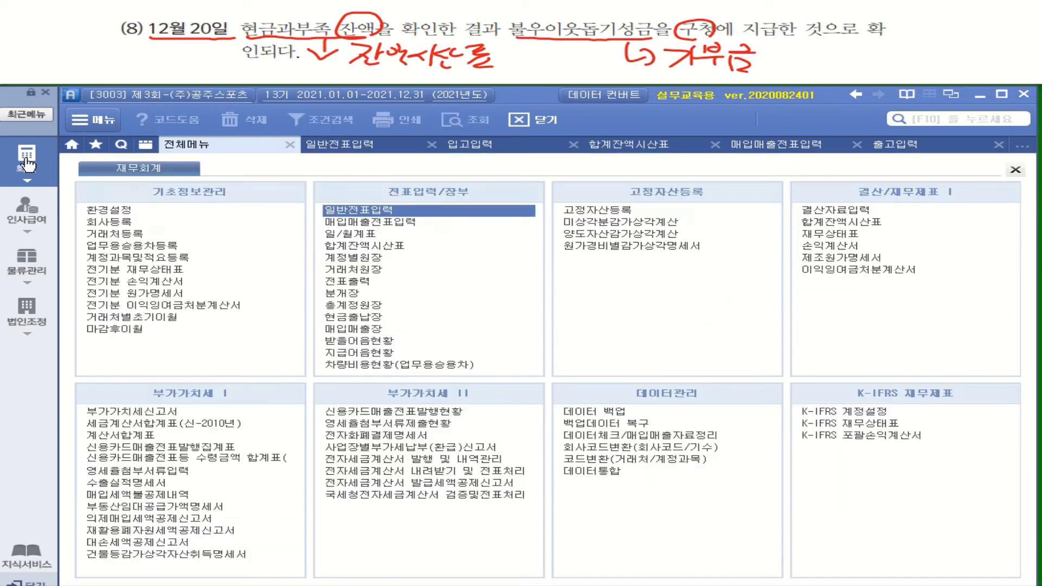
left_click(833, 224)
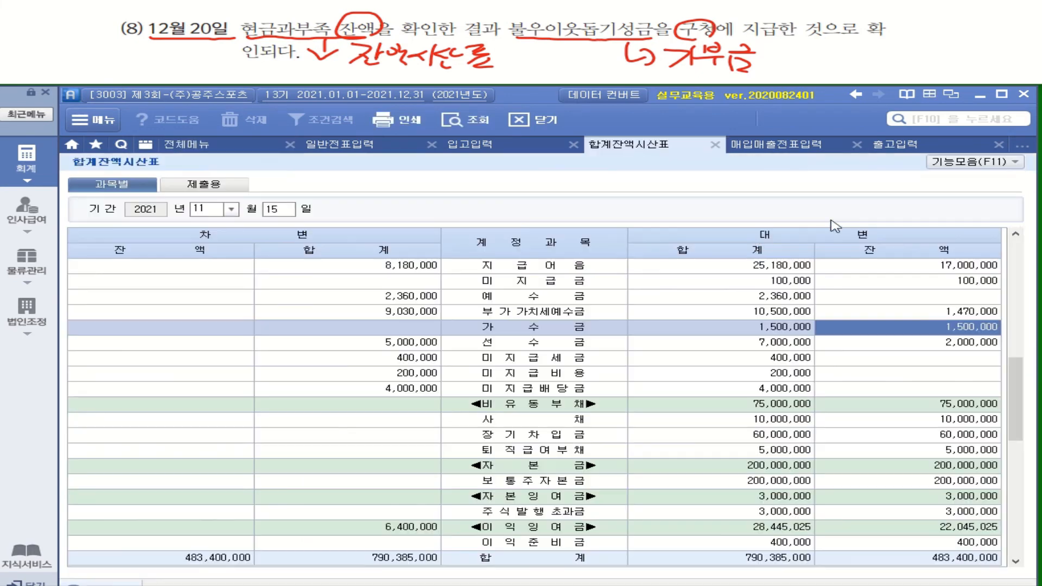
left_click(232, 209)
left_click(205, 334)
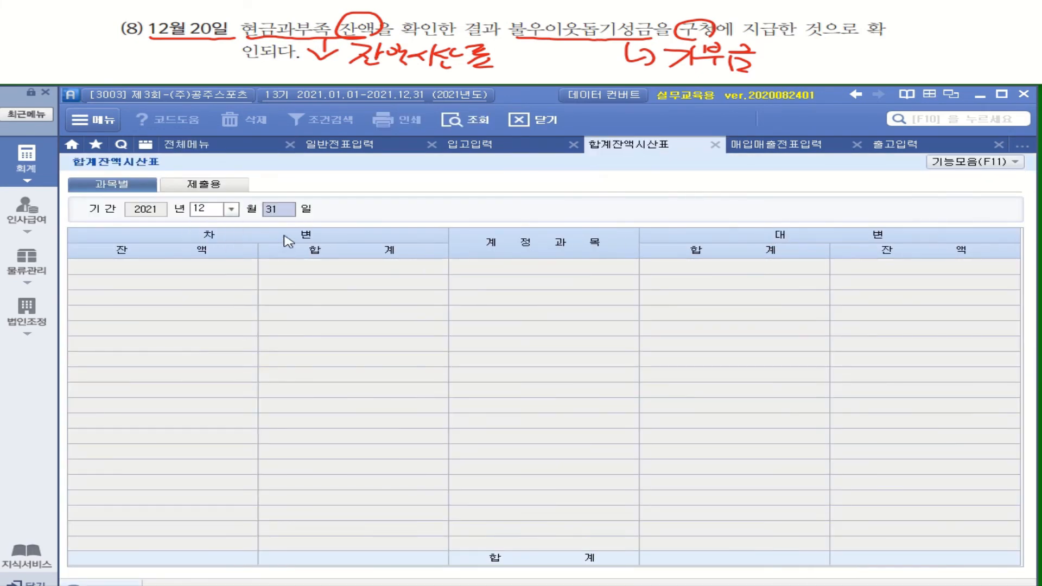
type("20")
key("Return")
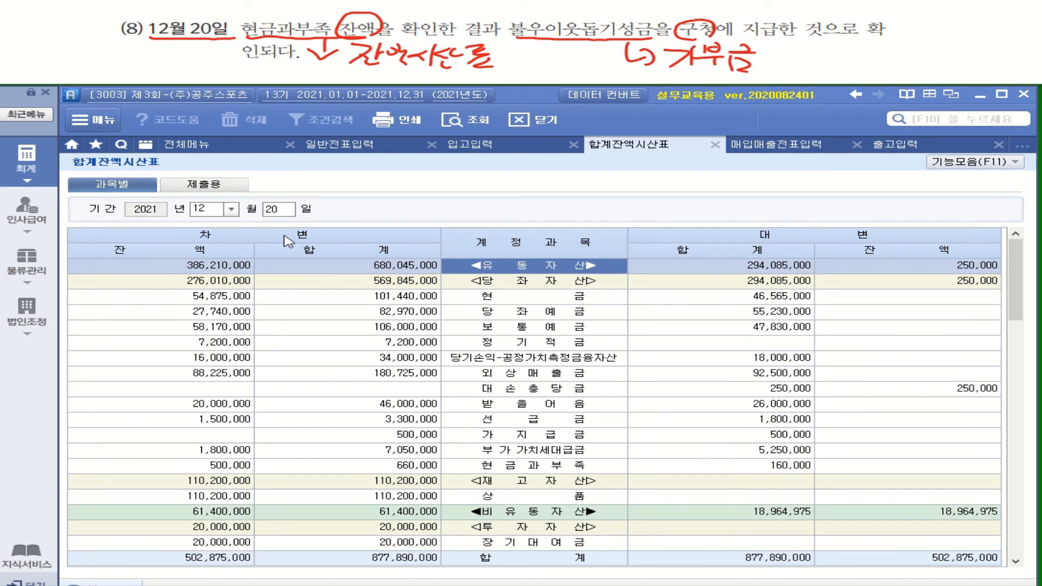
left_click(229, 468)
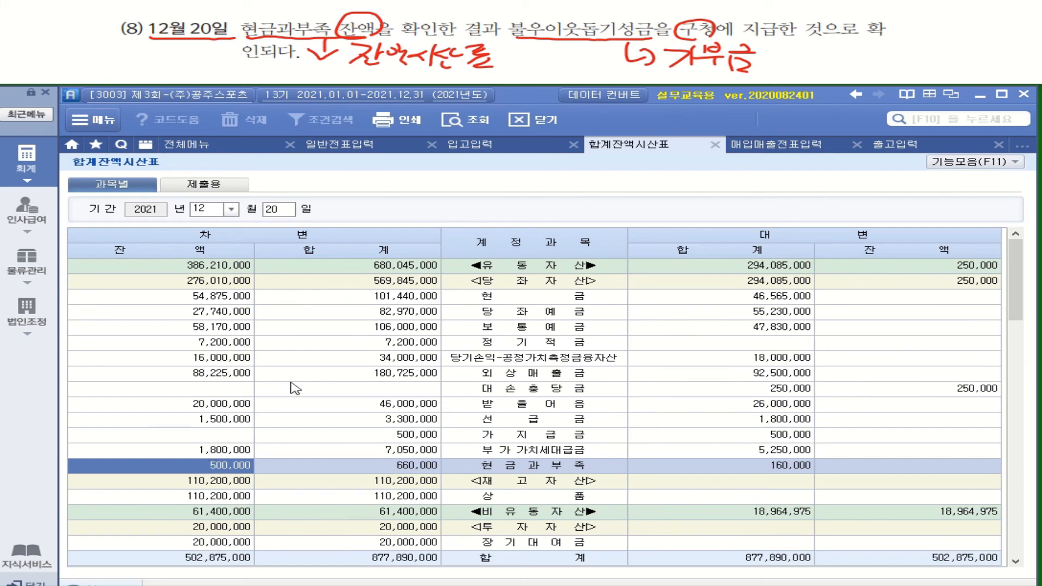
Step: Return to 일반전표입력 and set the voucher date to December 20
left_click(347, 144)
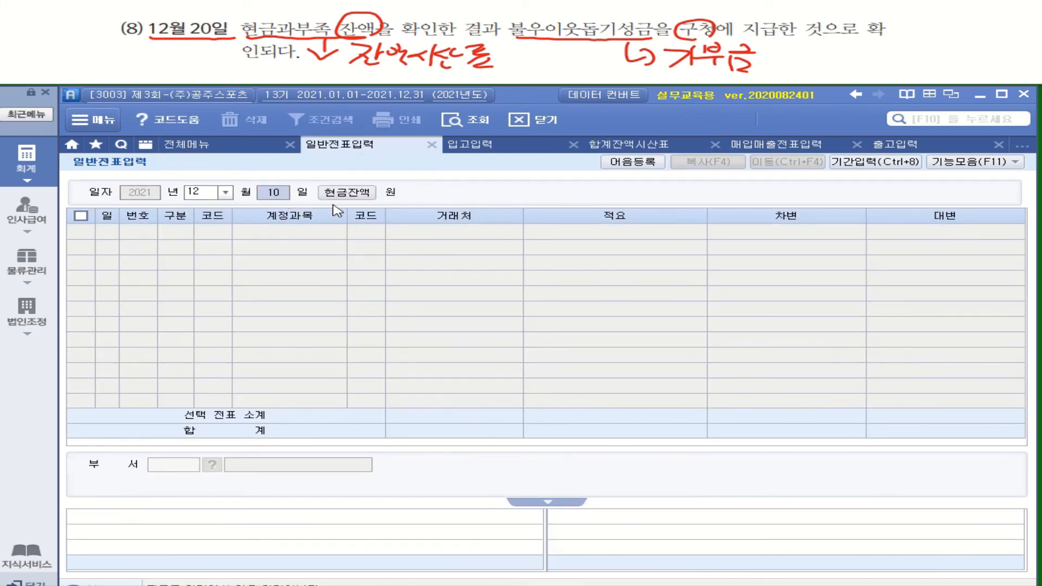
type("20")
key("Return")
Step: Enter a 차변 line for account 933 기부금 with an amount of 500,000, leaving partner and description blank
type("3")
key("Return")
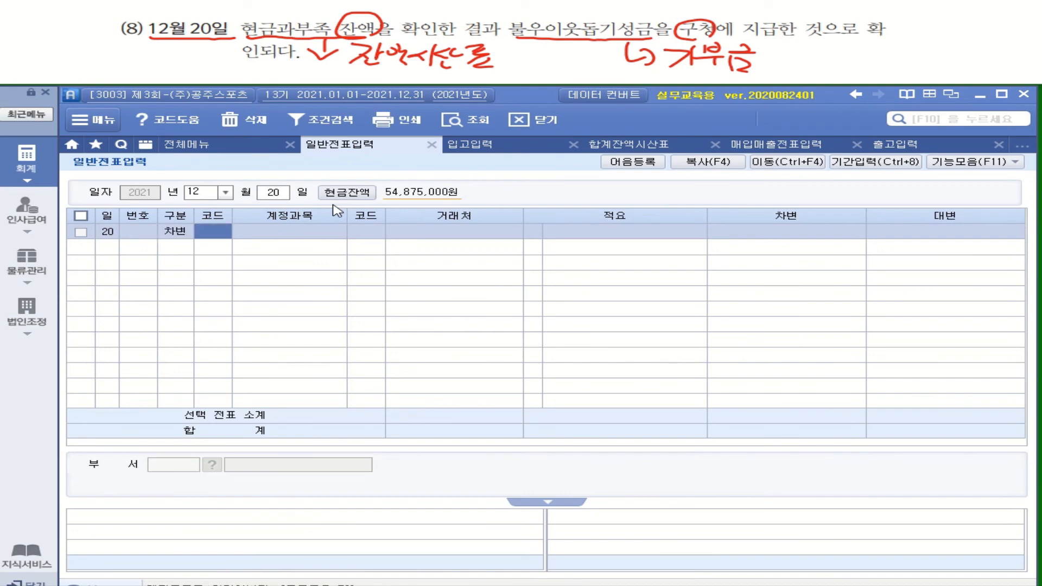
type("기부")
key("Return")
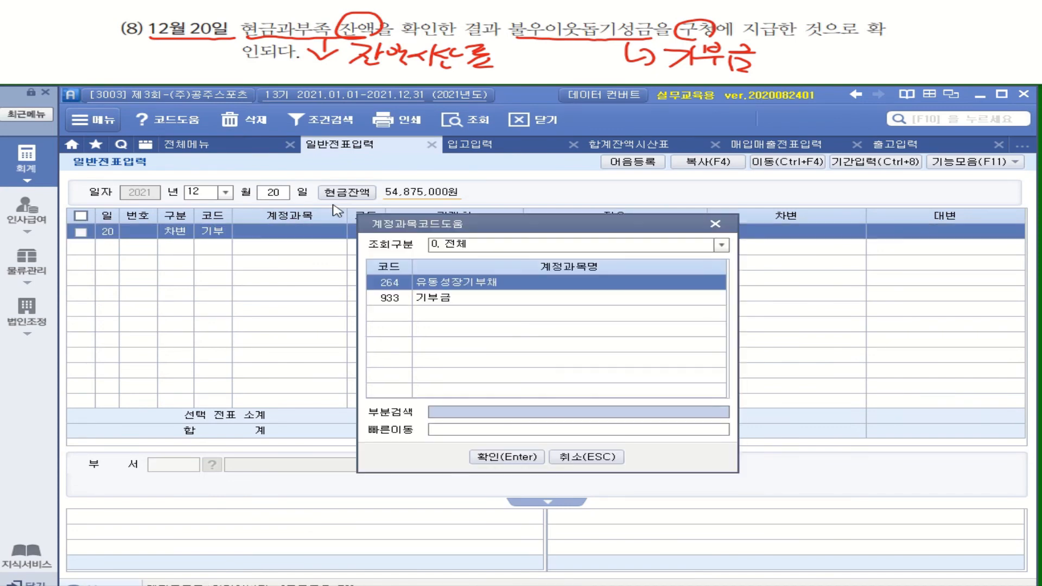
key("Down")
key("Return")
key("Return")
key("Return")
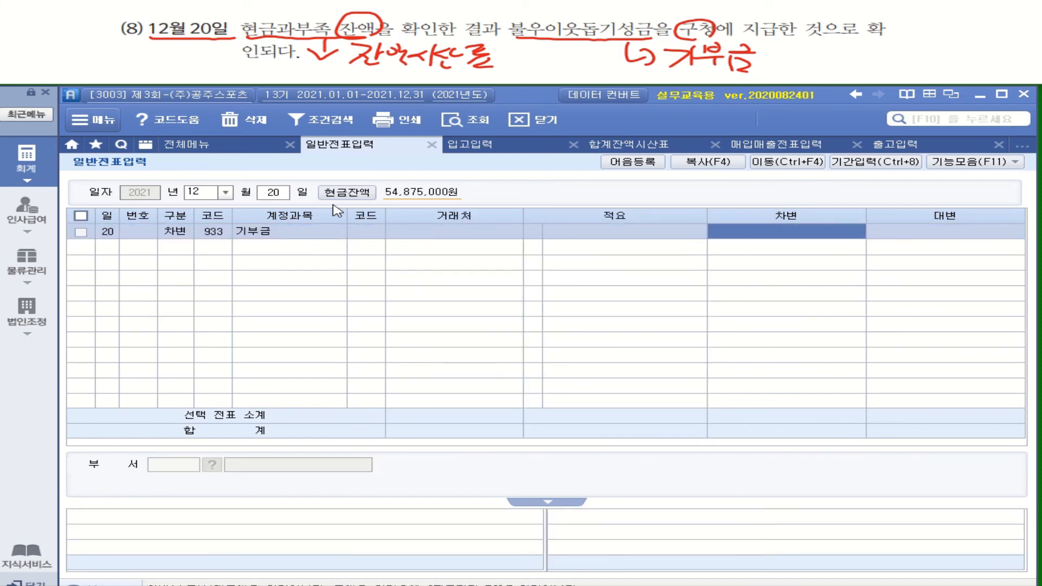
type("500000")
key("Return")
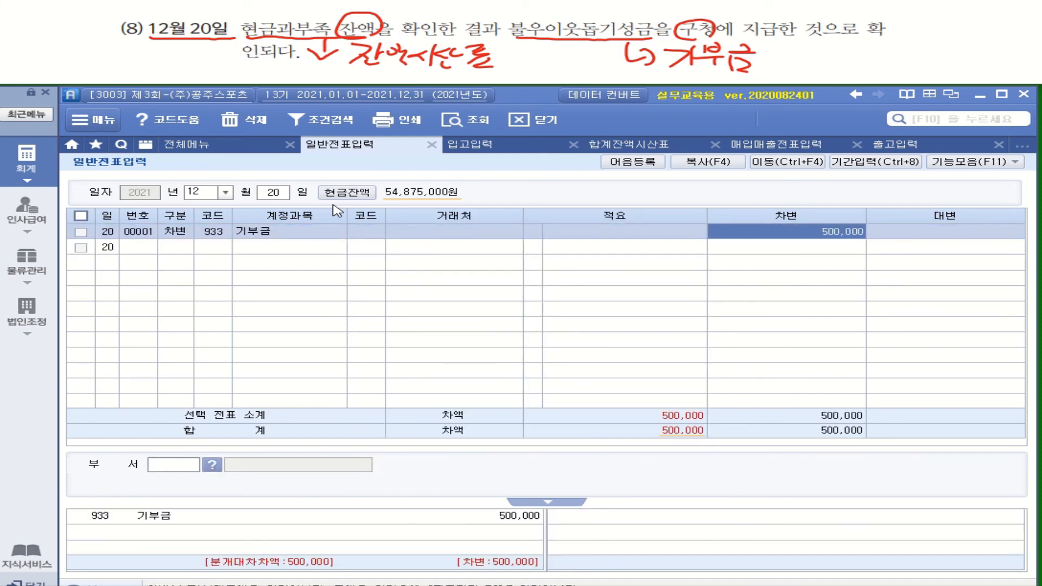
Step: Add a 대변 line for account 141 현금과부족 with an amount of 500,000
type("4")
key("Return")
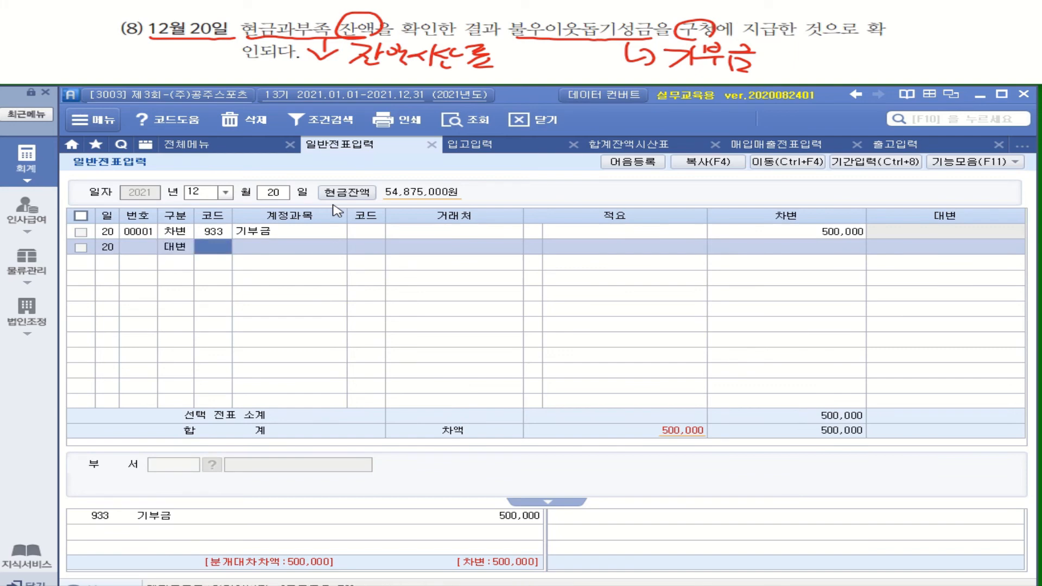
type("현ㄱ")
type("금")
key("Return")
key("Down")
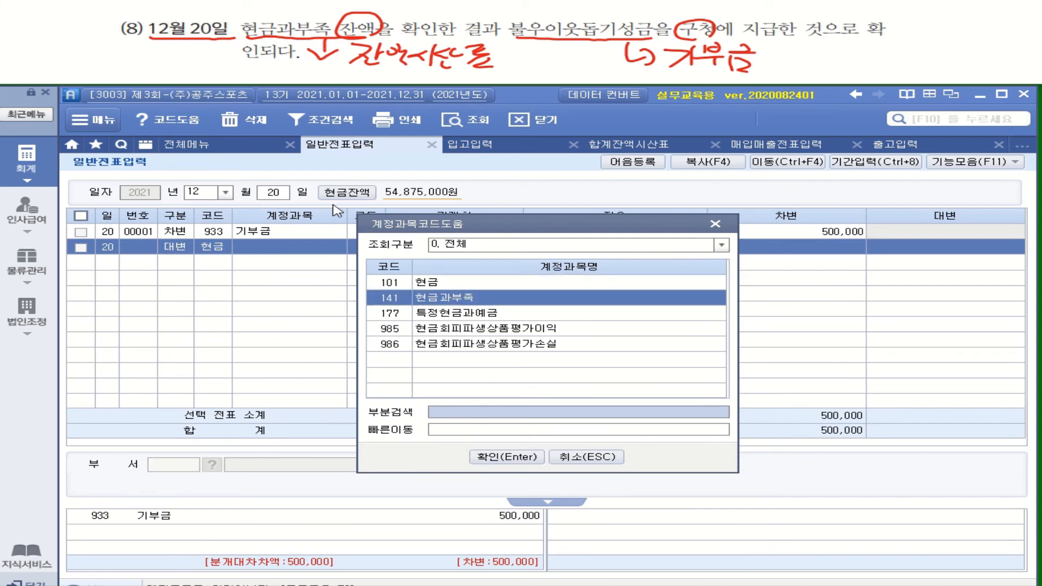
key("Return")
key("Return")
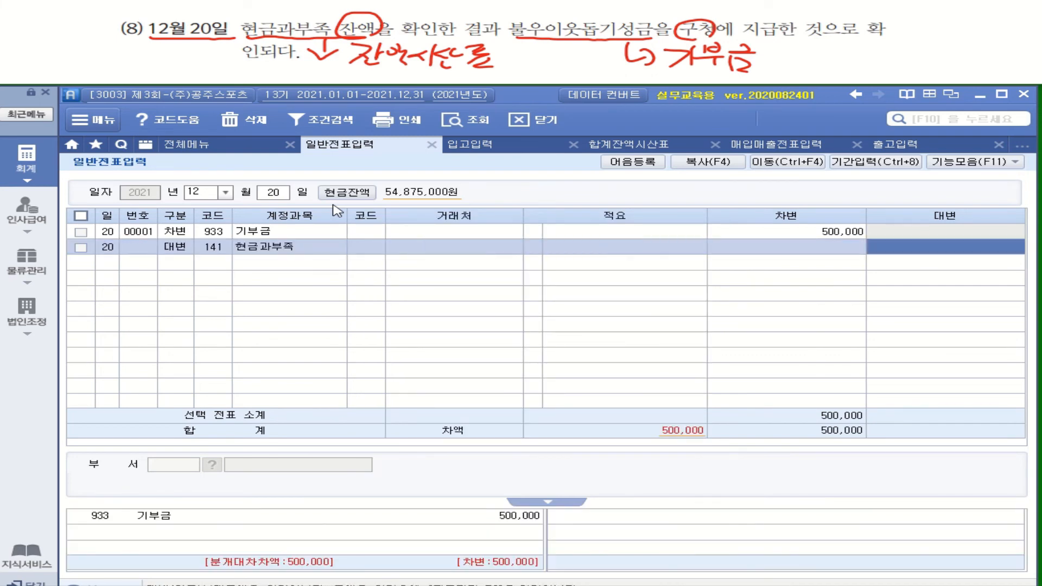
key("Return")
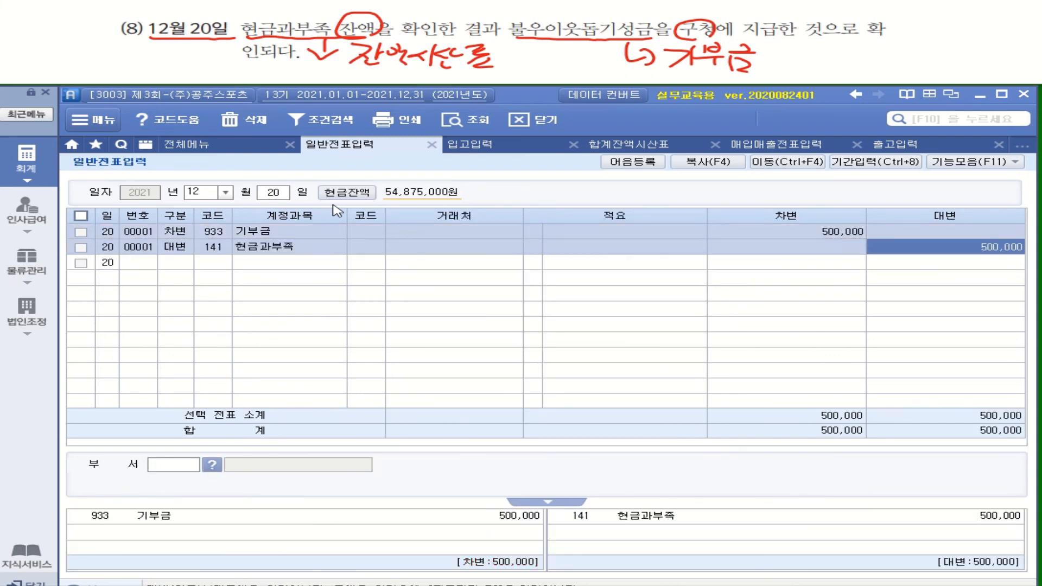
left_click(754, 236)
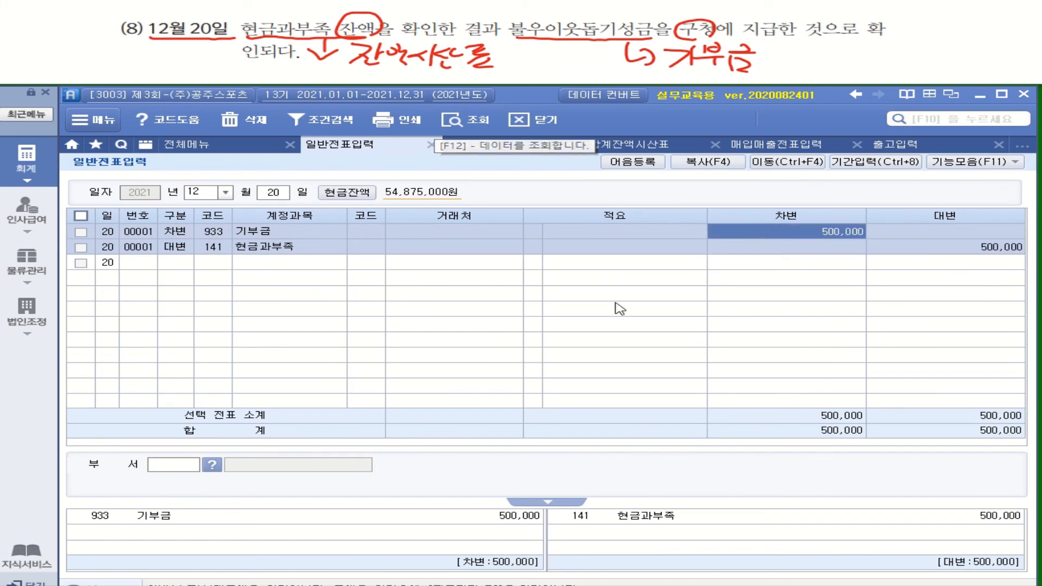
left_click(284, 266)
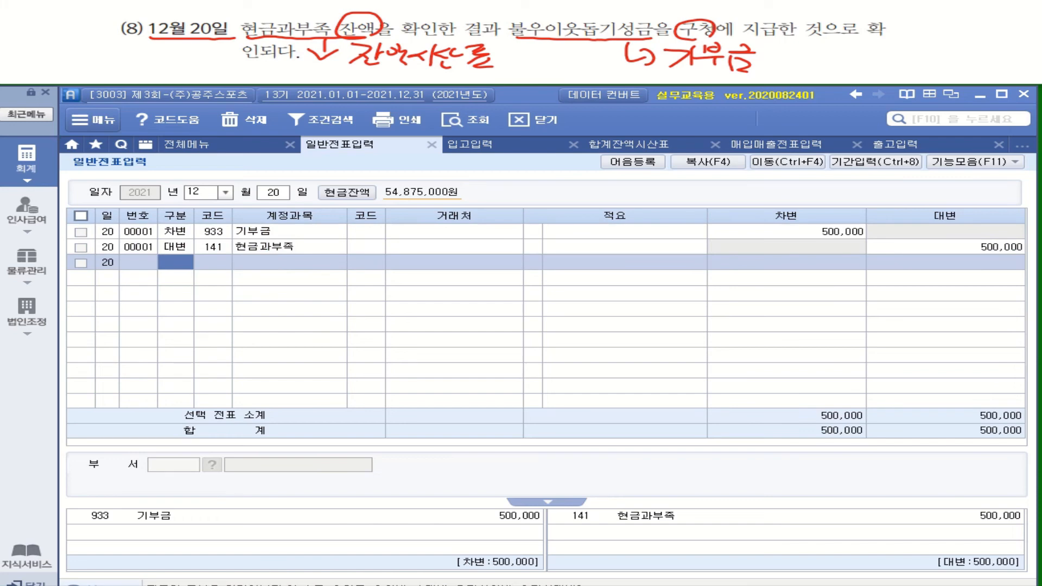
scroll(505, 42, "down", 2)
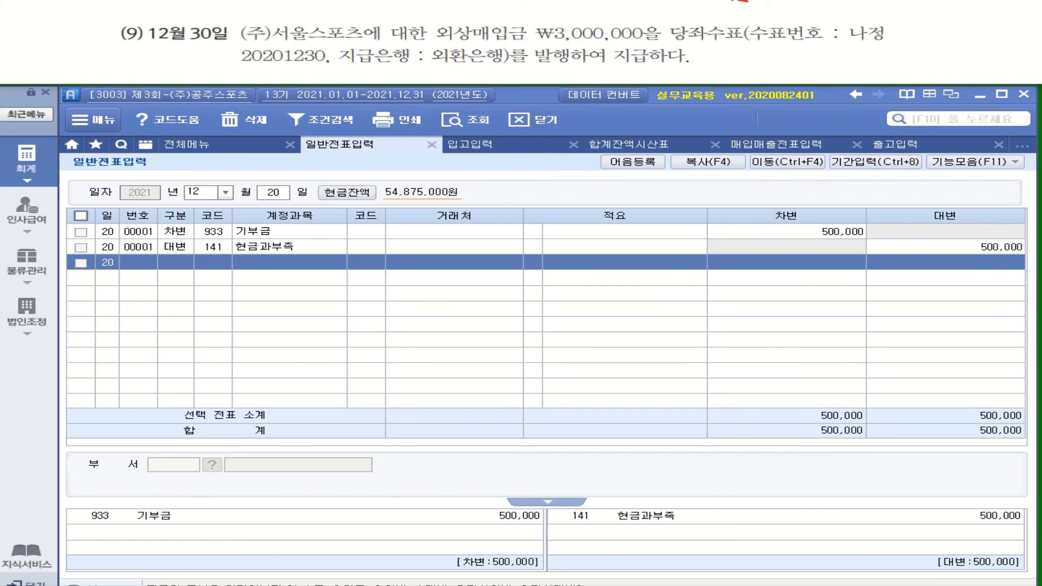
left_click_drag(436, 39, 518, 39)
left_click_drag(679, 42, 747, 42)
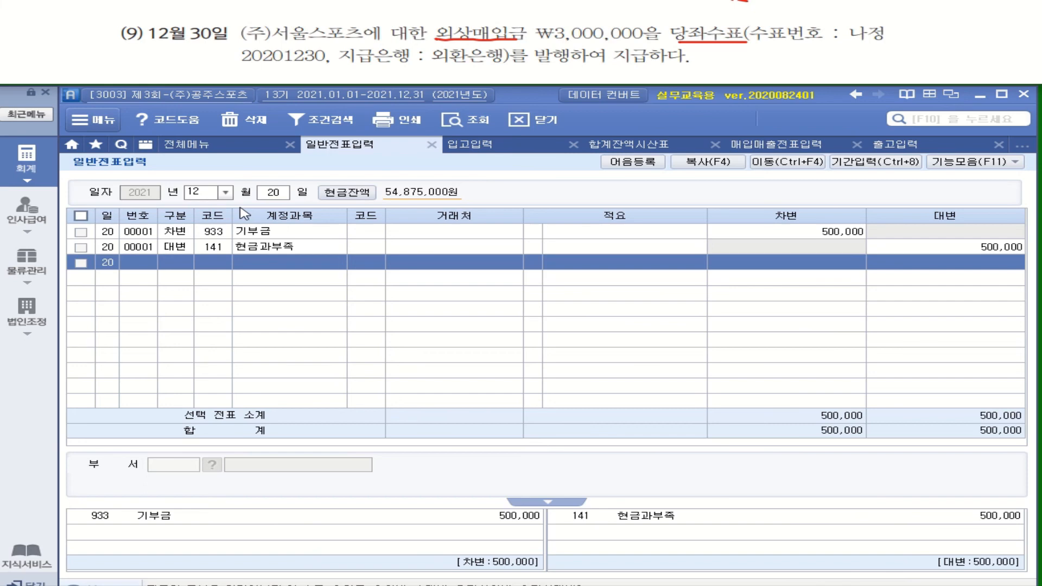
Step: Set the voucher date to December 30
left_click(273, 196)
type("30")
key("Return")
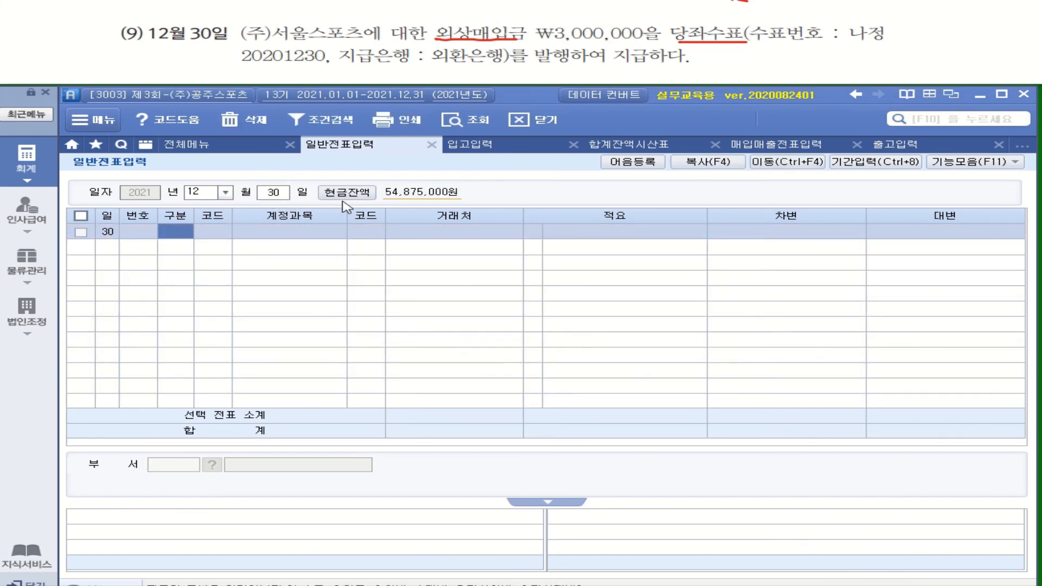
Step: Enter a 차변 line for account 251 외상매입금 with partner (주)서울스포츠 and an amount of 3,000,000
type("3")
key("Return")
type("251")
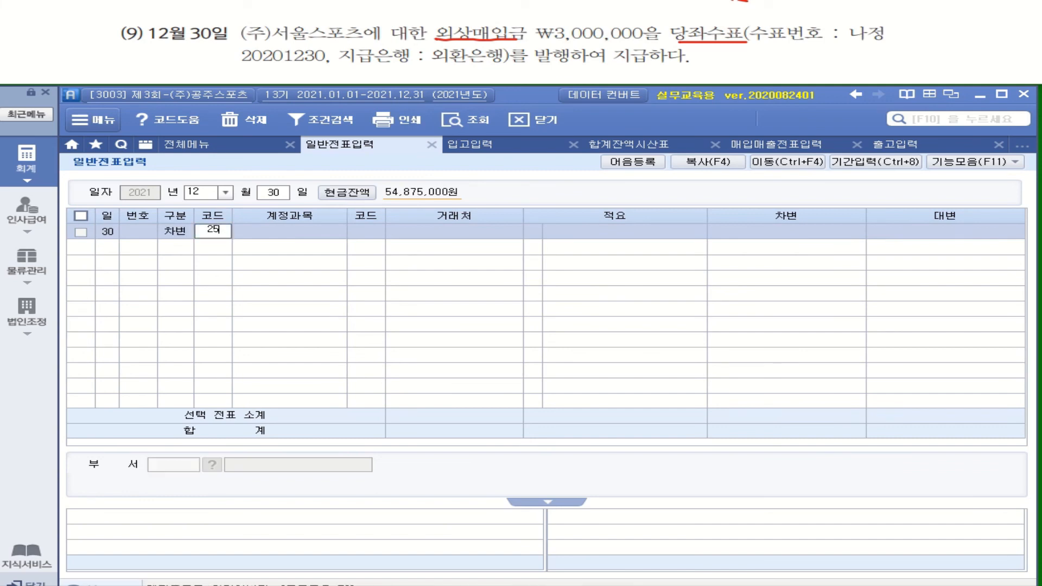
key("Return")
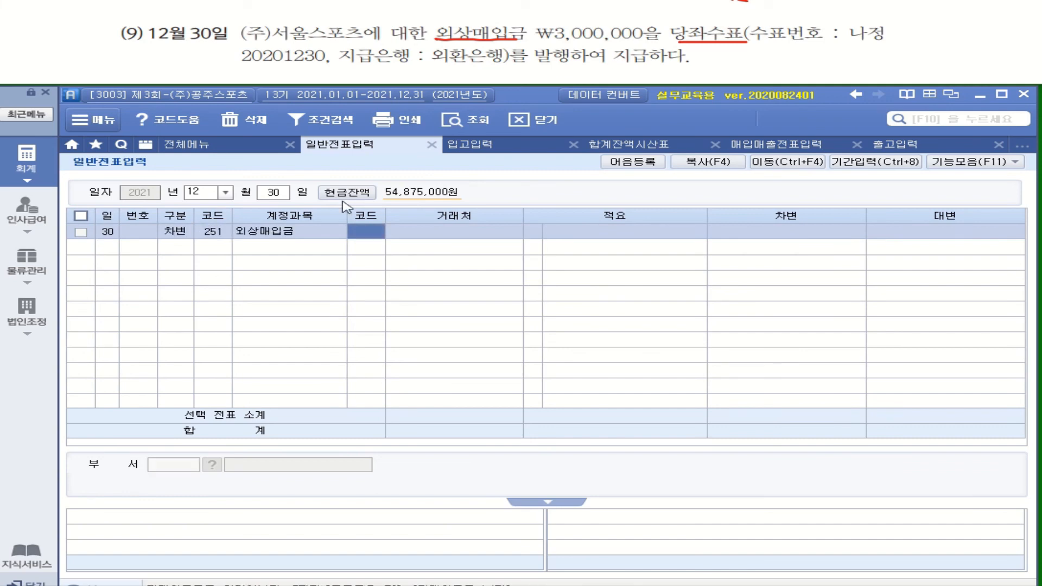
type("서울")
key("Return")
key("Return")
key("Return")
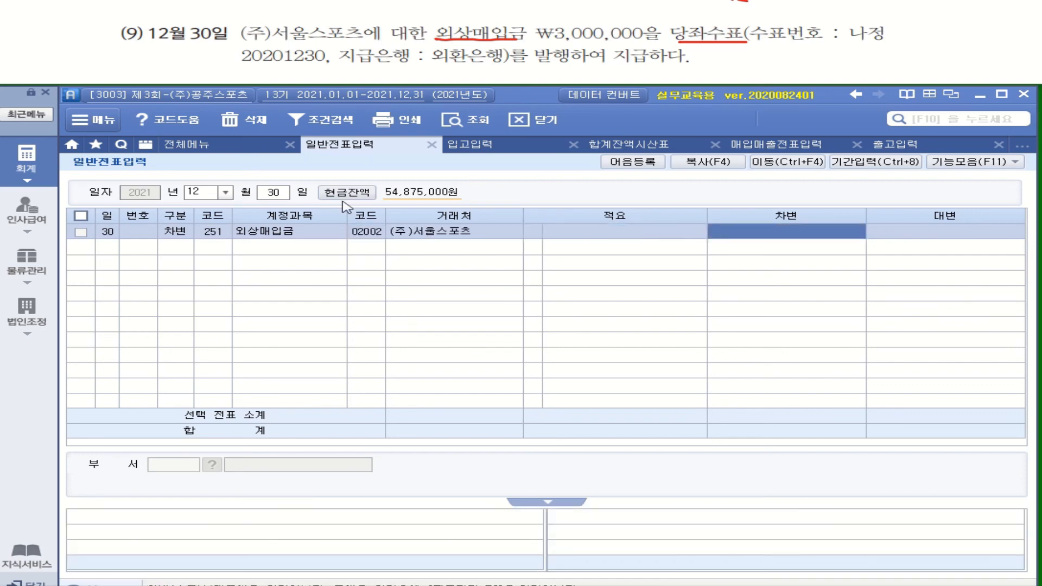
type("3000000")
key("Return")
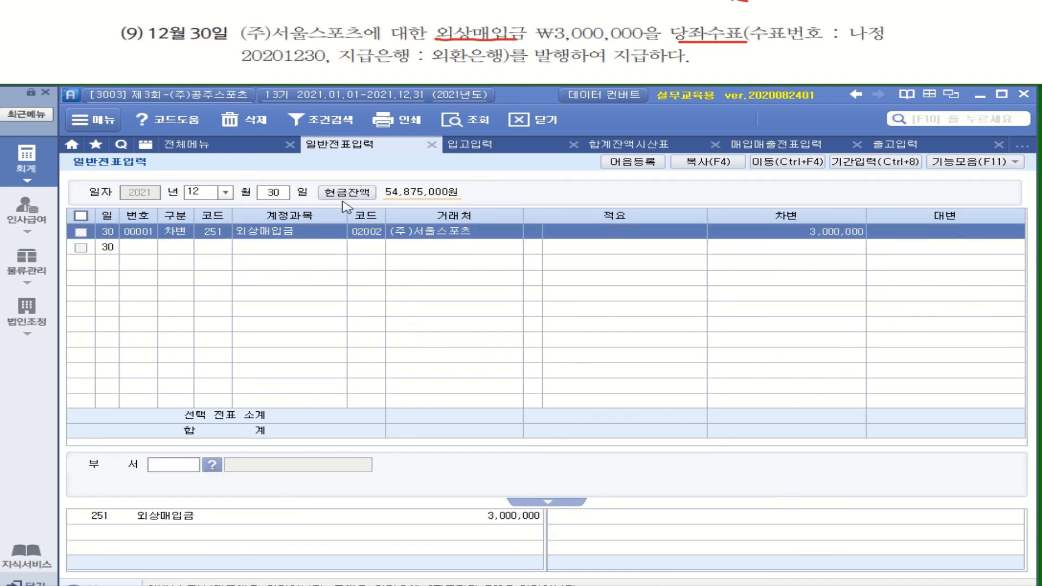
Step: Start a 대변 line for account 102 당좌예금 with 외환은행(당좌) as the partner
type("4")
key("Return")
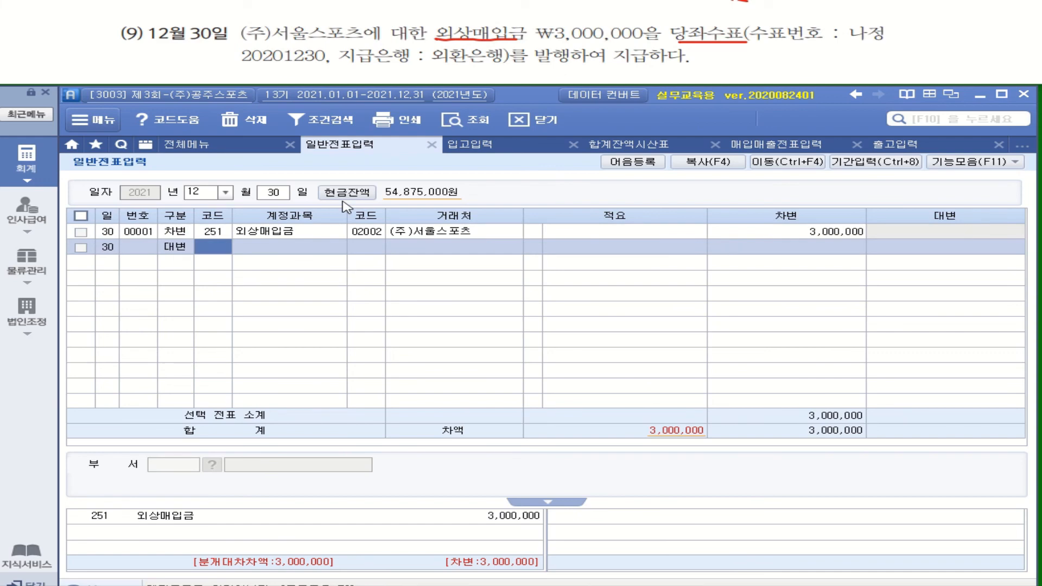
type("102")
key("Return")
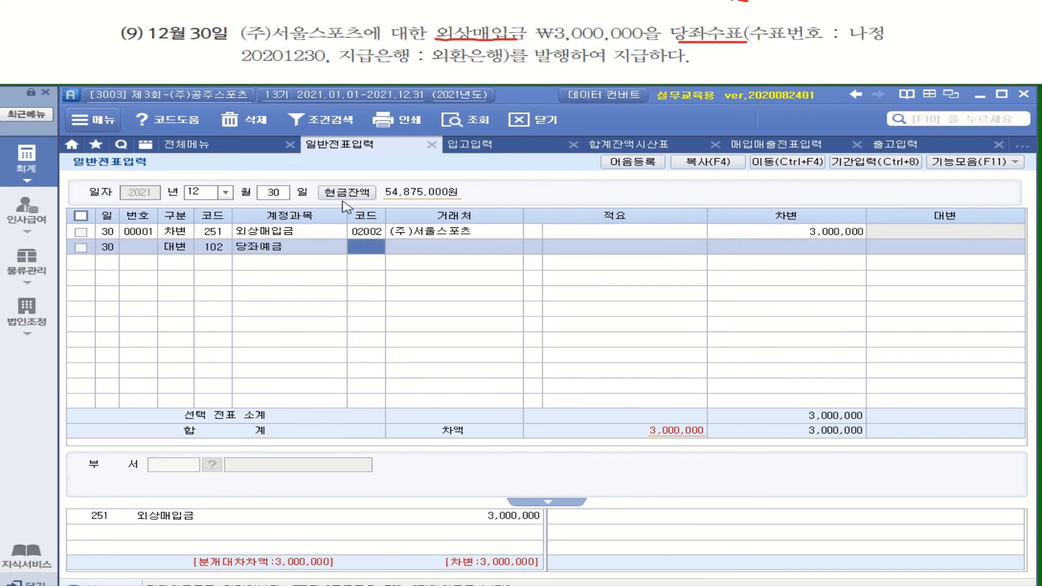
type("욓")
type("환")
key("Return")
key("Return")
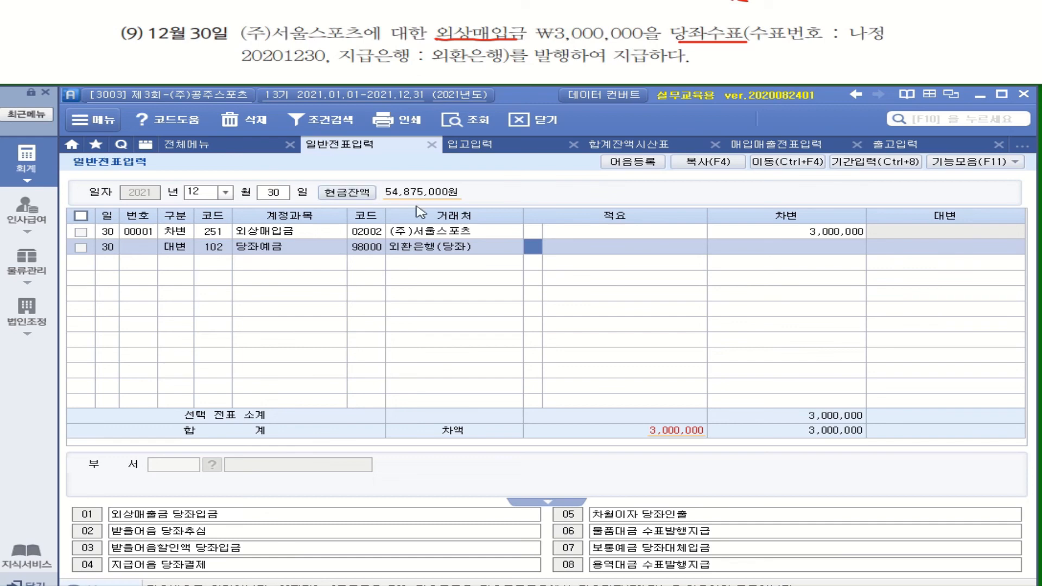
left_click(577, 251)
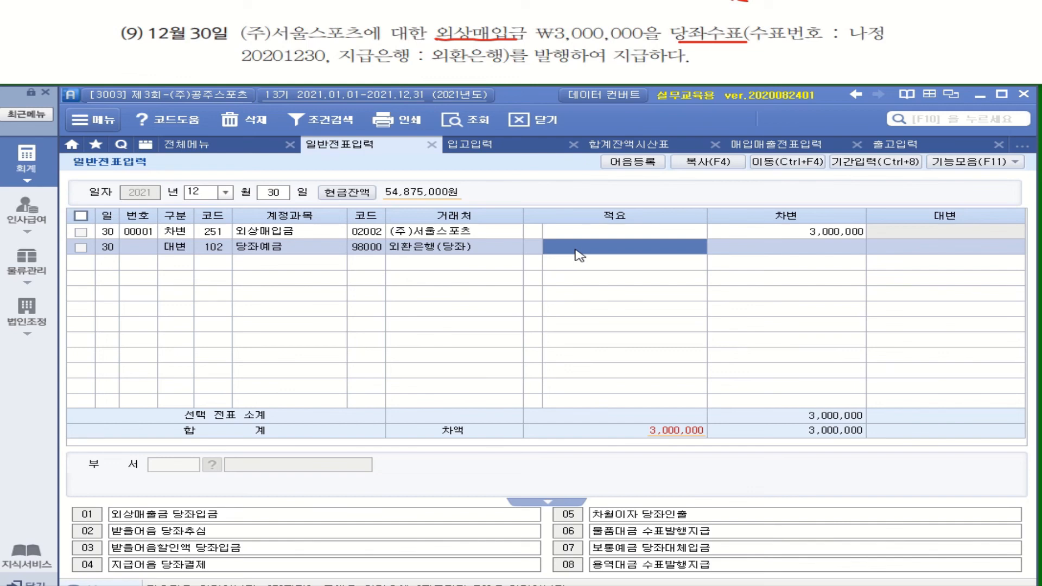
Step: Start a checkbook registration received 2021-12-30, type 2.당좌, 어음으로대체 2.부, with 외환은행(당좌) as the financial institution
left_click(628, 163)
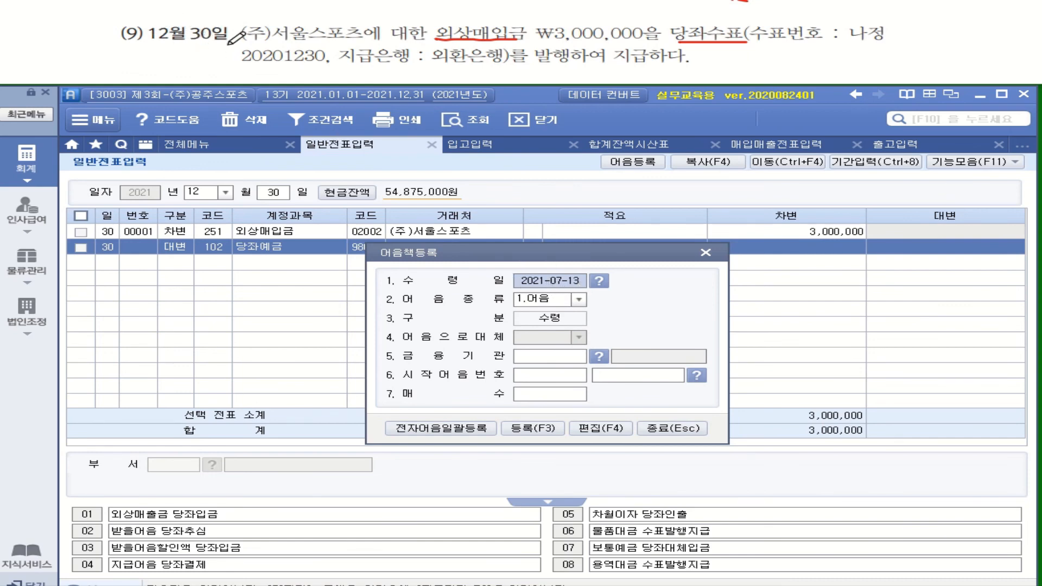
type("20211230")
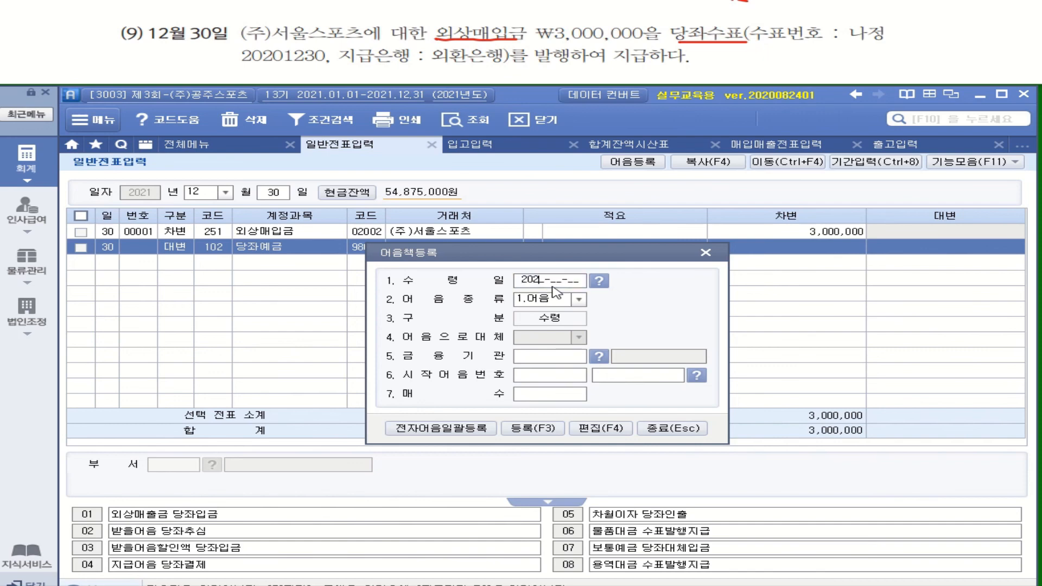
key("Return")
left_click(579, 299)
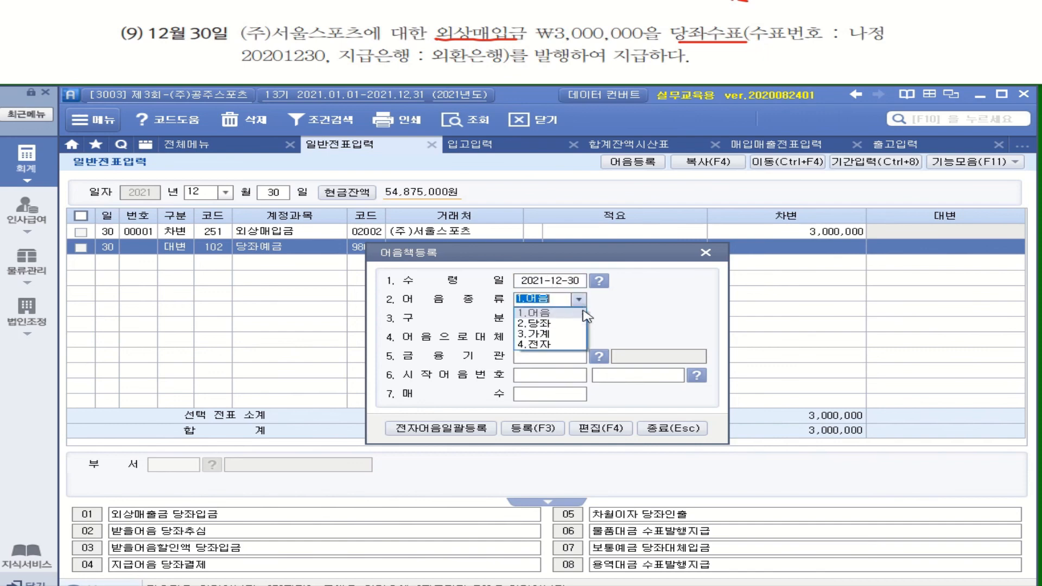
left_click(550, 324)
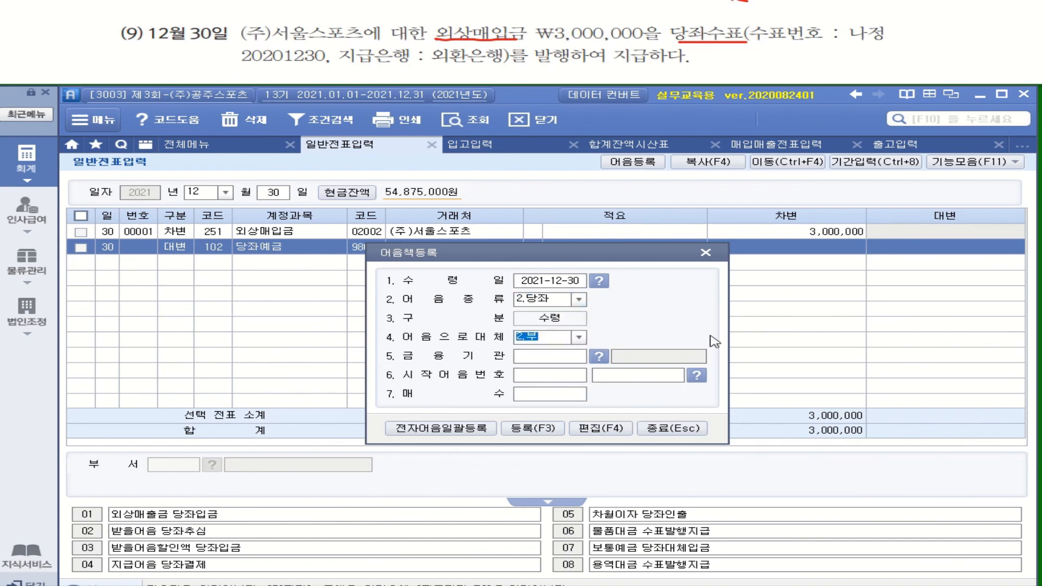
key("2")
left_click(561, 336)
left_click(562, 339)
left_click(598, 358)
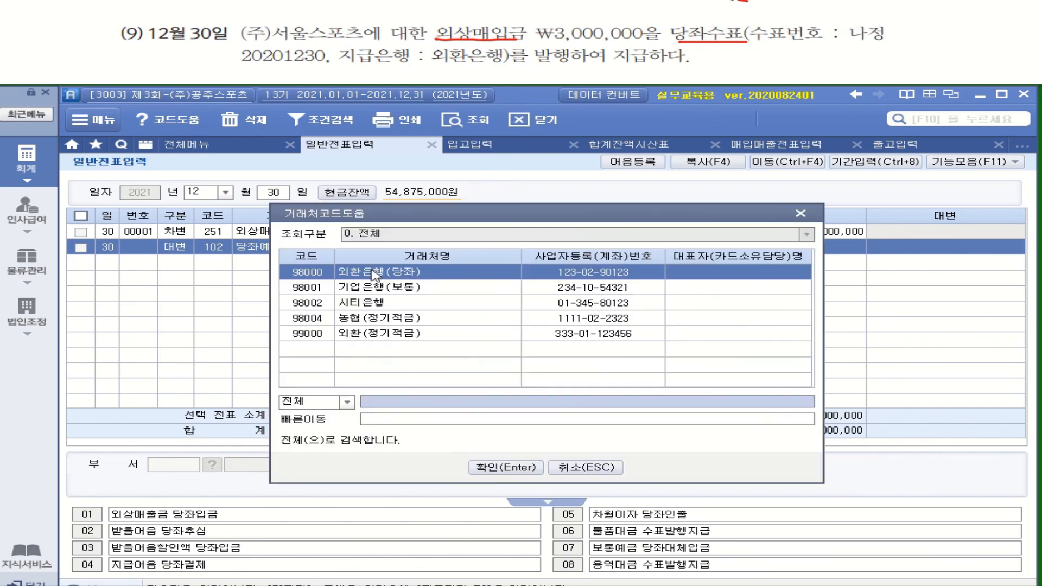
double_click(429, 275)
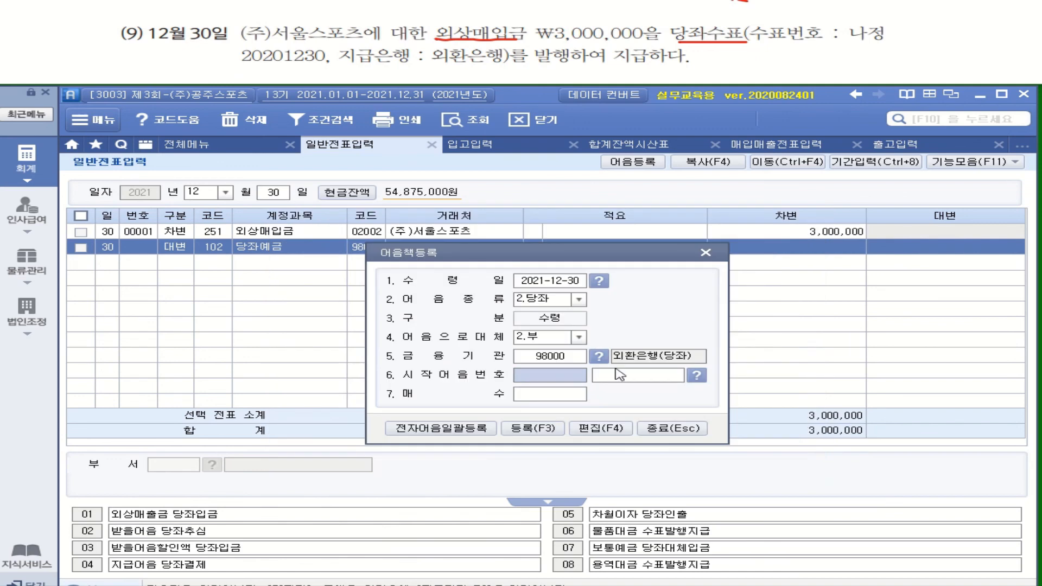
Step: Register one check starting at number 나정20201230, decline further registration and close the 어음책등록 dialog
left_click(556, 385)
type("나자")
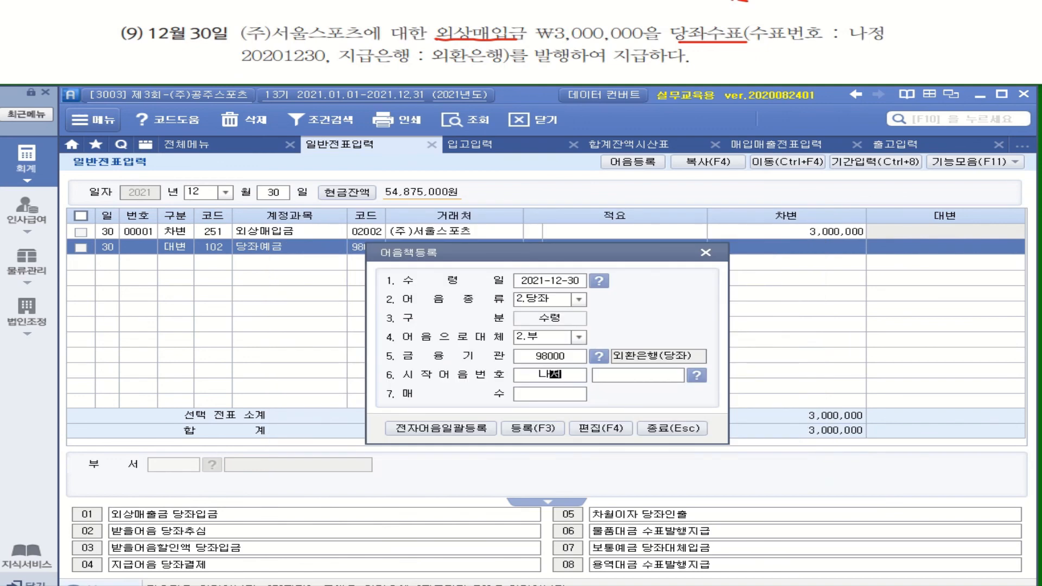
type("ㅇ")
key("Return")
type("20201230")
left_click(580, 395)
type("1")
left_click(550, 432)
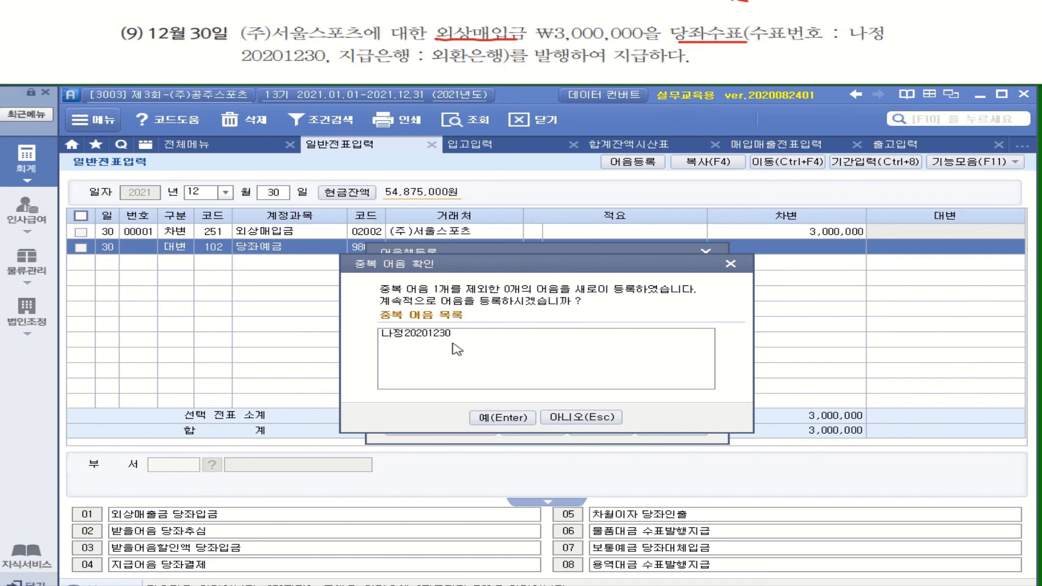
left_click(584, 417)
left_click(708, 253)
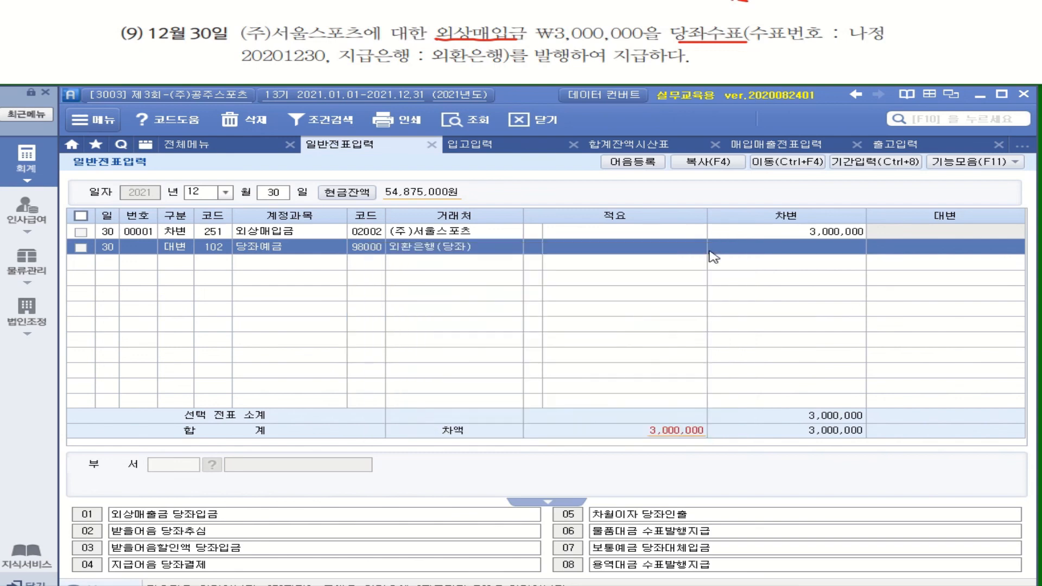
Step: Enter a 대변 amount of 3,000,000 for the 당좌예금 line and show its 당좌예금 관리 details
left_click(531, 252)
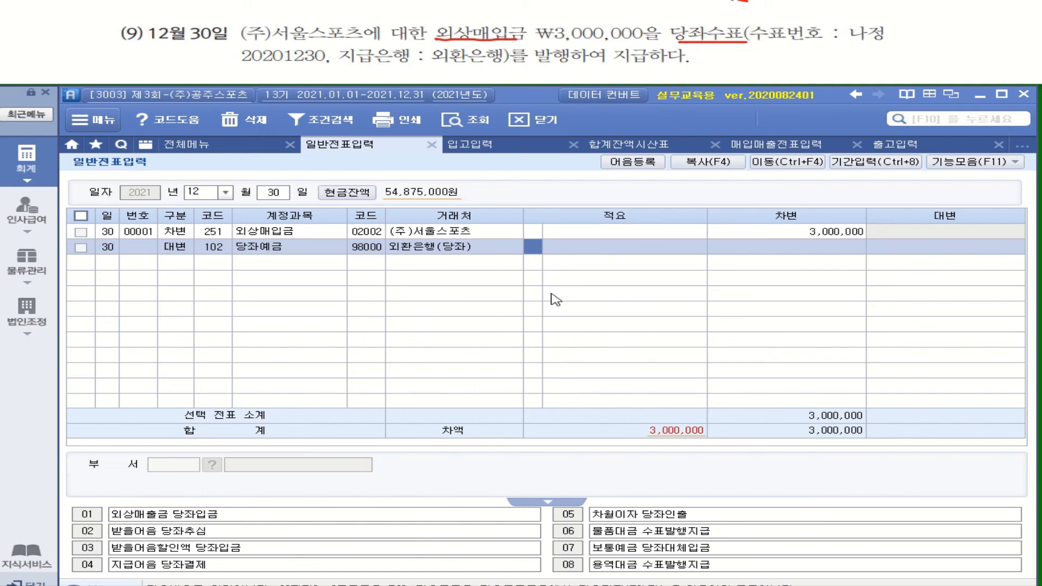
key("Return")
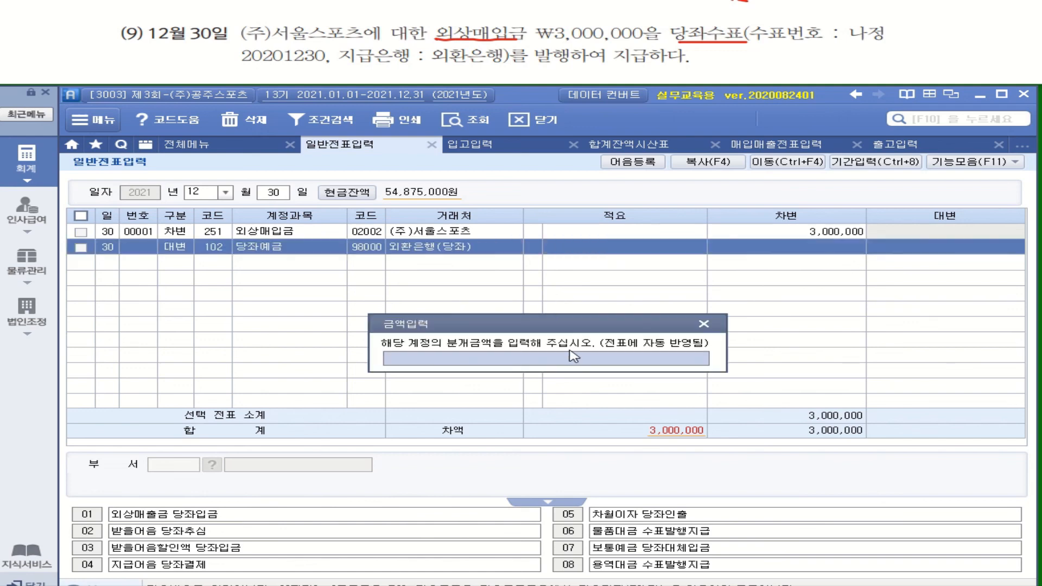
type("3000000")
key("Return")
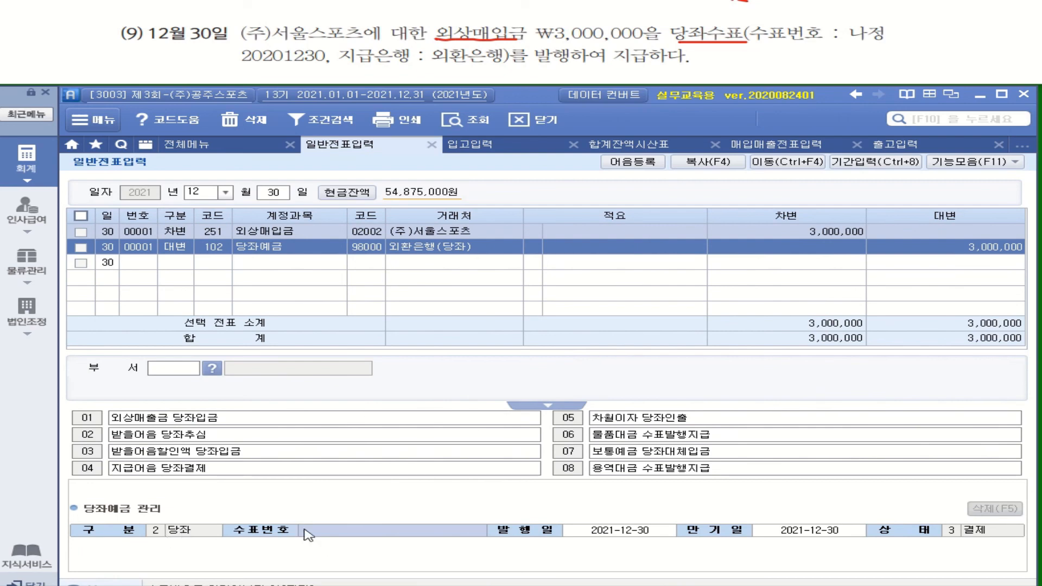
Step: Assign check number 나정20201230 to the 당좌예금 line, accepting it despite the issue date check
left_click(355, 536)
key("F2")
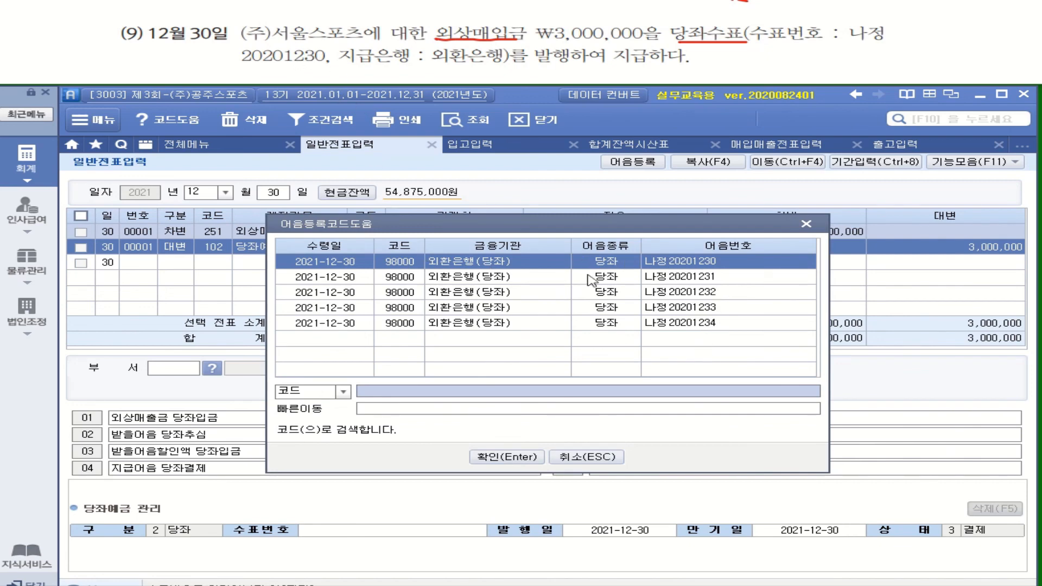
double_click(729, 267)
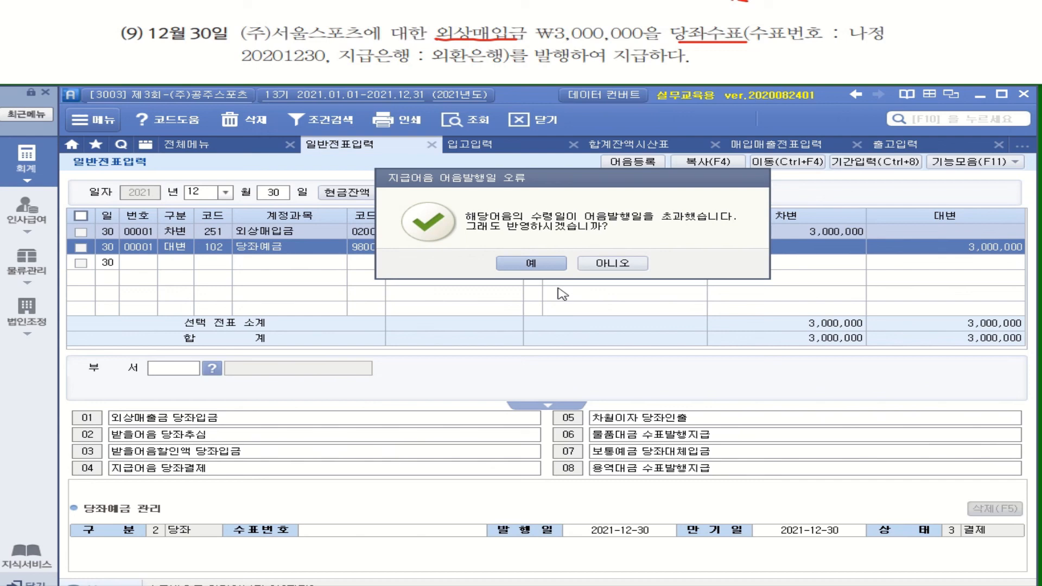
left_click(558, 266)
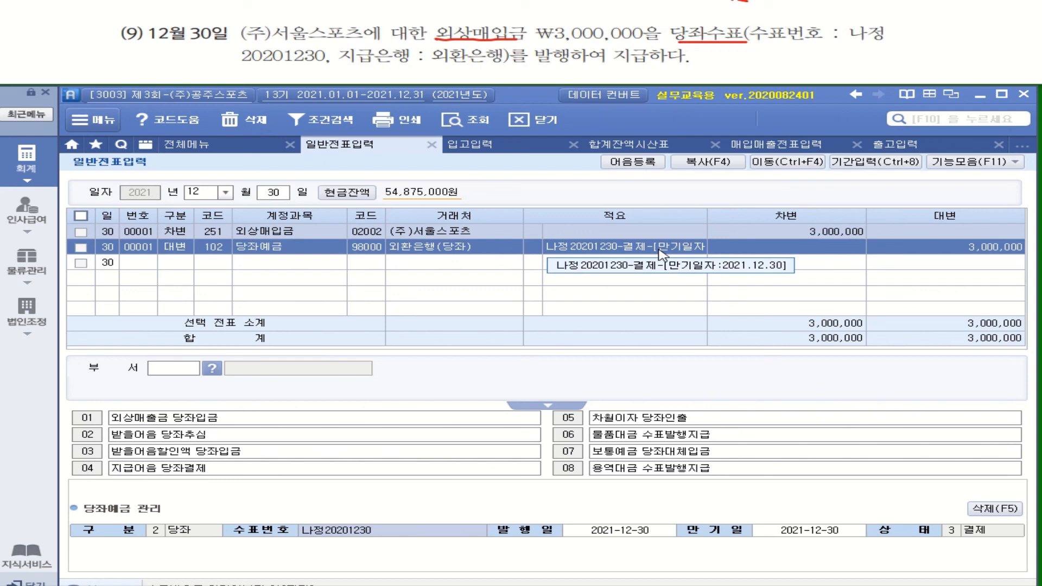
left_click(533, 250)
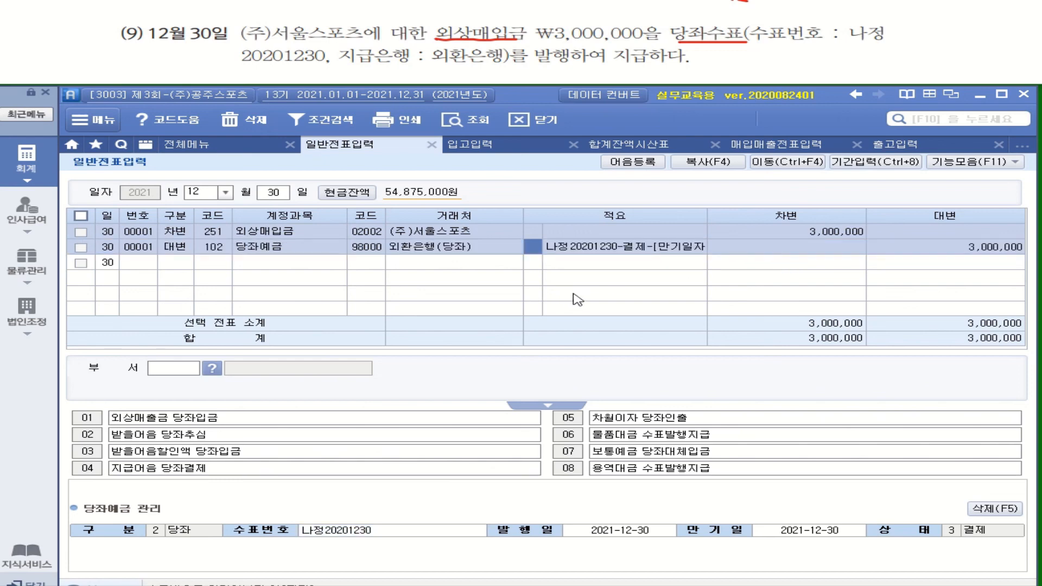